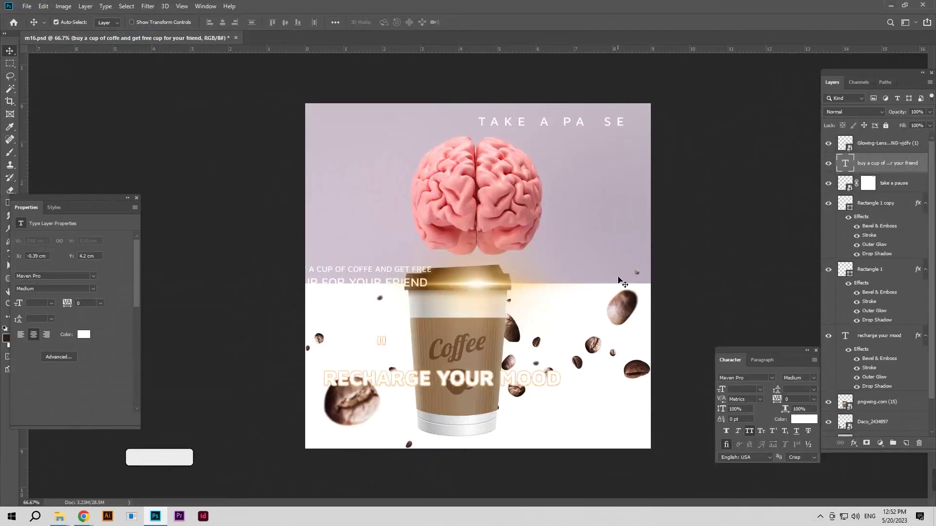
Start a new 9 × 9 cm, 300 ppi RGB document with a white background
{"action": "left_click", "coordinate": [27, 6]}
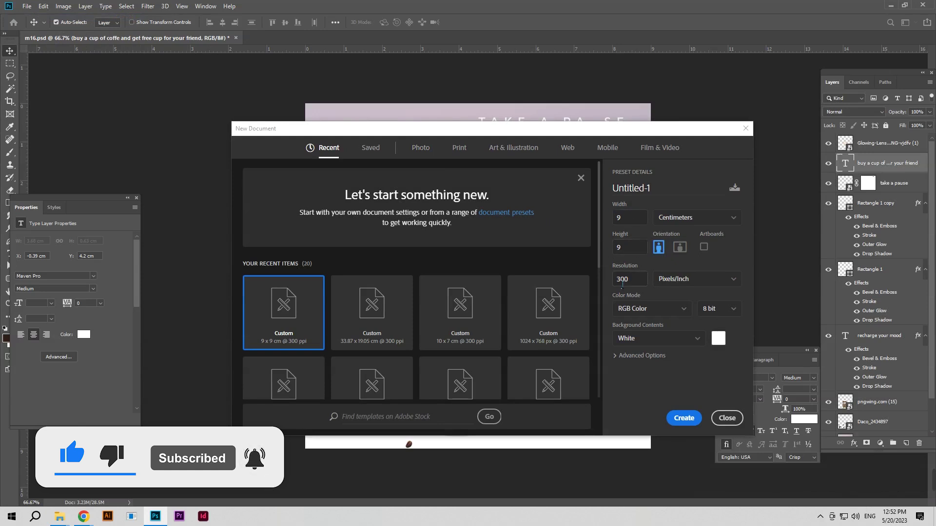
Create the 9 × 9 cm document and add a brown Solid Color fill converted to a smart object
{"action": "left_click", "coordinate": [687, 419]}
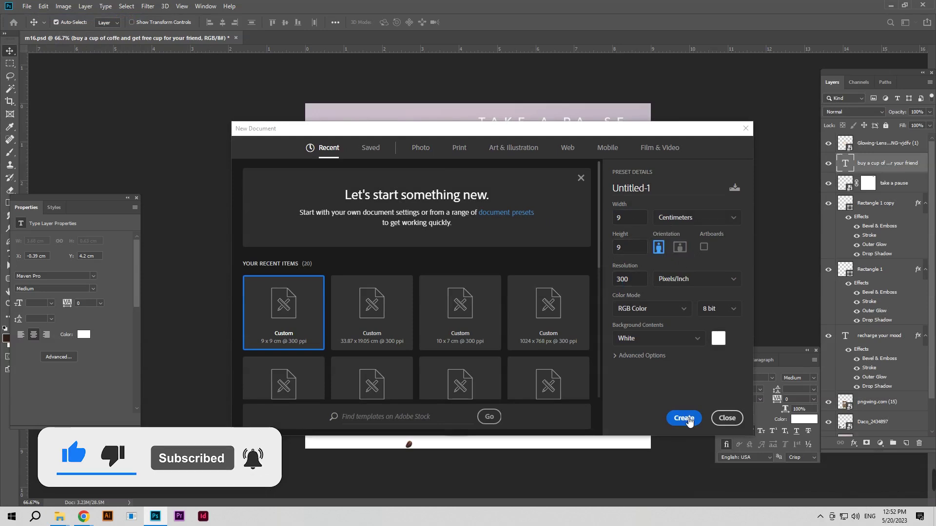
{"action": "left_click", "coordinate": [880, 443]}
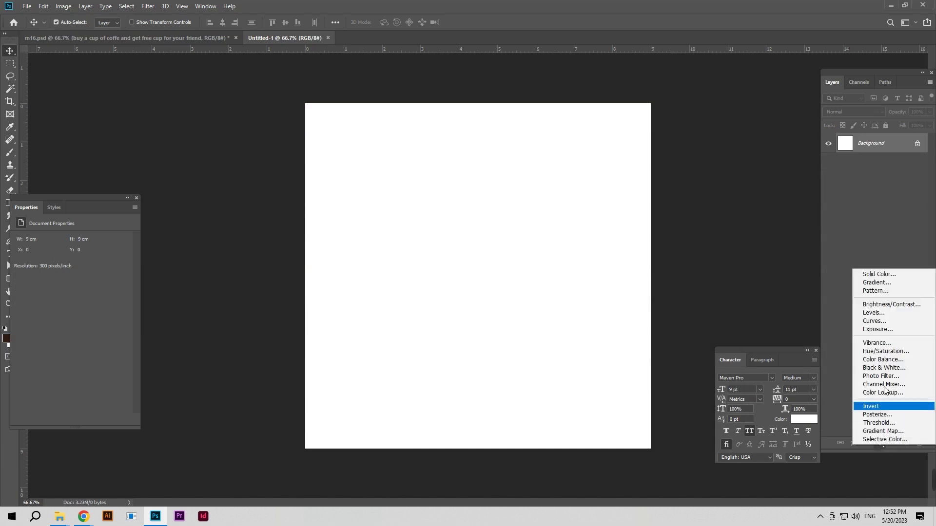
{"action": "left_click", "coordinate": [884, 275]}
{"action": "left_click", "coordinate": [899, 218]}
{"action": "right_click", "coordinate": [893, 143]}
{"action": "left_click", "coordinate": [836, 229]}
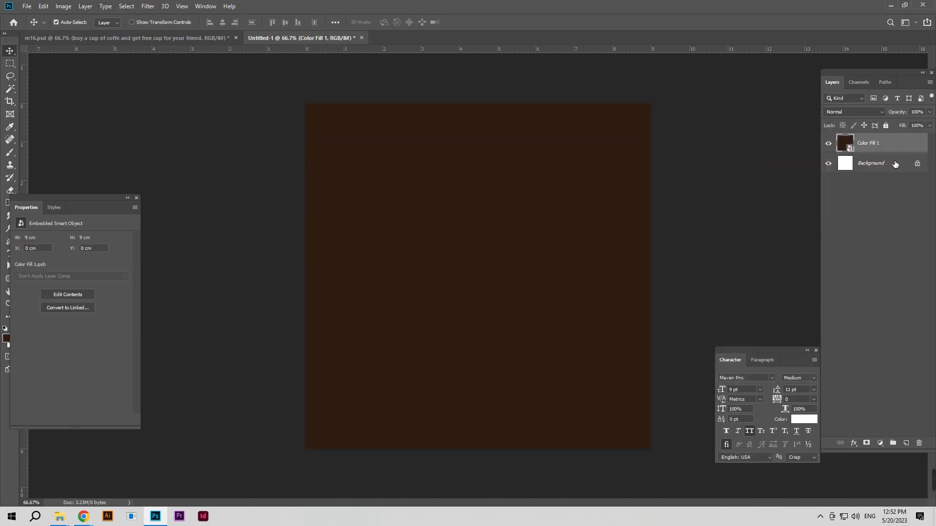
Add a Gradient Overlay to the fill with a dark brown left stop and orange middle stop
{"action": "left_click", "coordinate": [859, 444]}
{"action": "left_click", "coordinate": [866, 350]}
{"action": "left_click", "coordinate": [585, 281]}
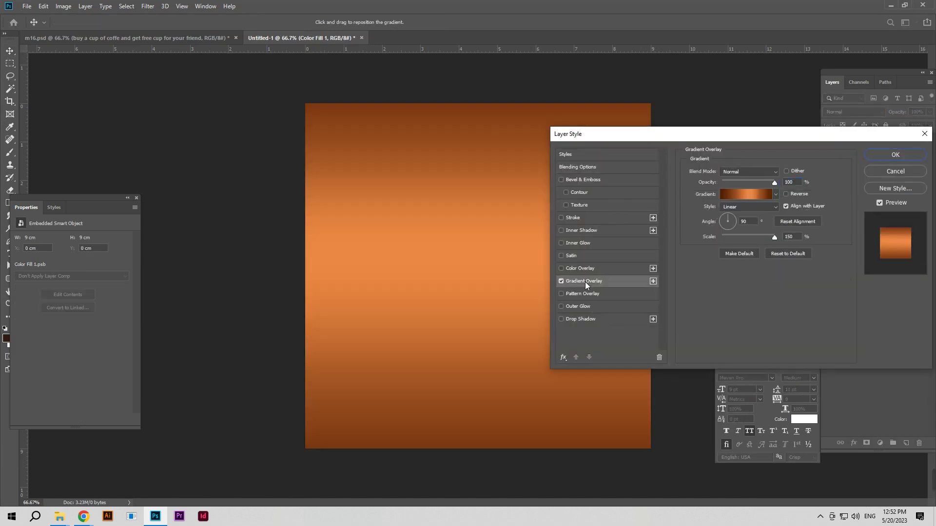
{"action": "left_click", "coordinate": [751, 193]}
{"action": "left_click", "coordinate": [720, 397]}
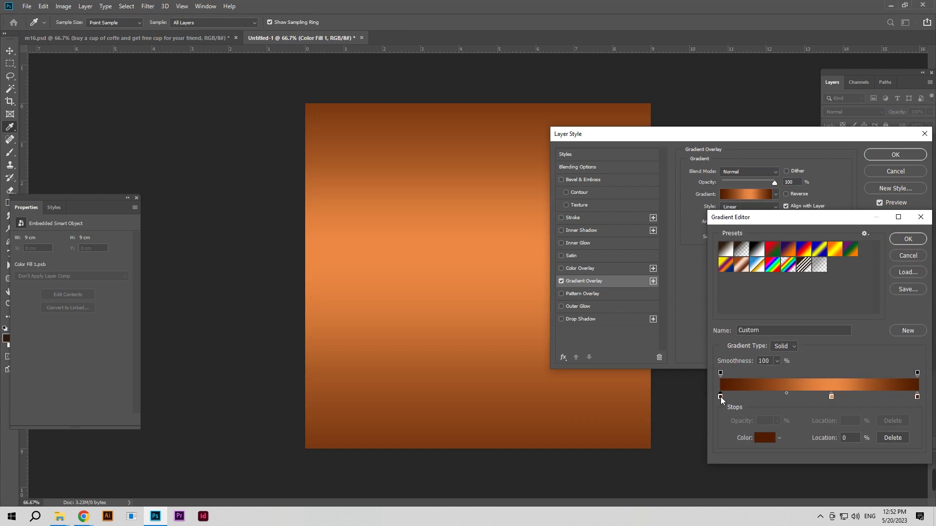
{"action": "left_click", "coordinate": [768, 440]}
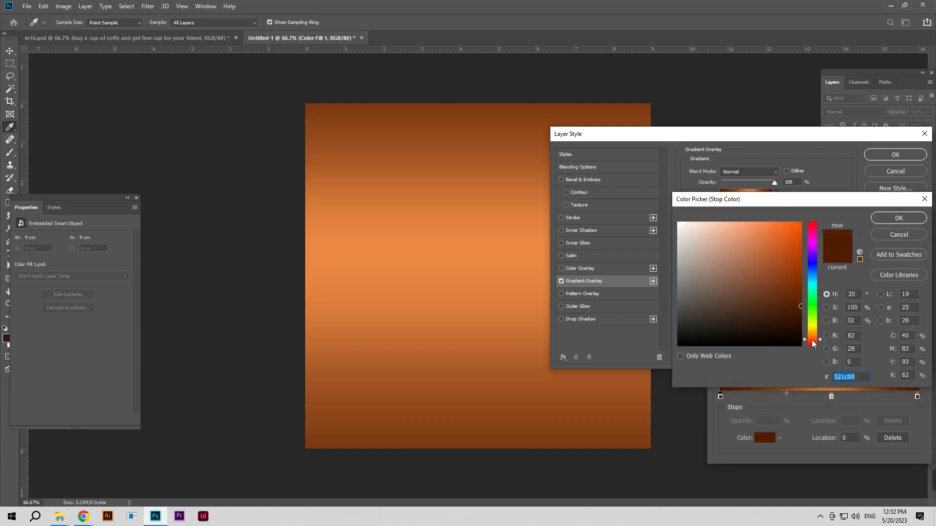
{"action": "left_click", "coordinate": [879, 220]}
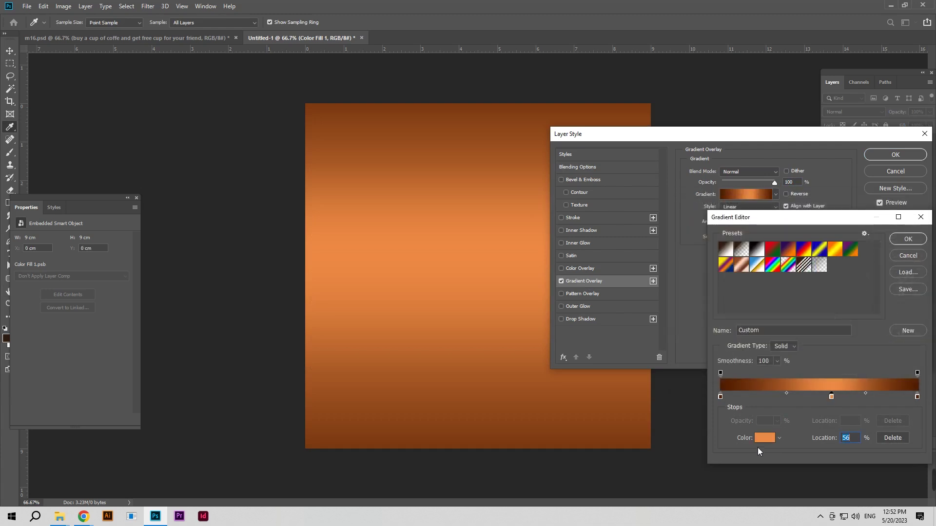
{"action": "left_click", "coordinate": [762, 440]}
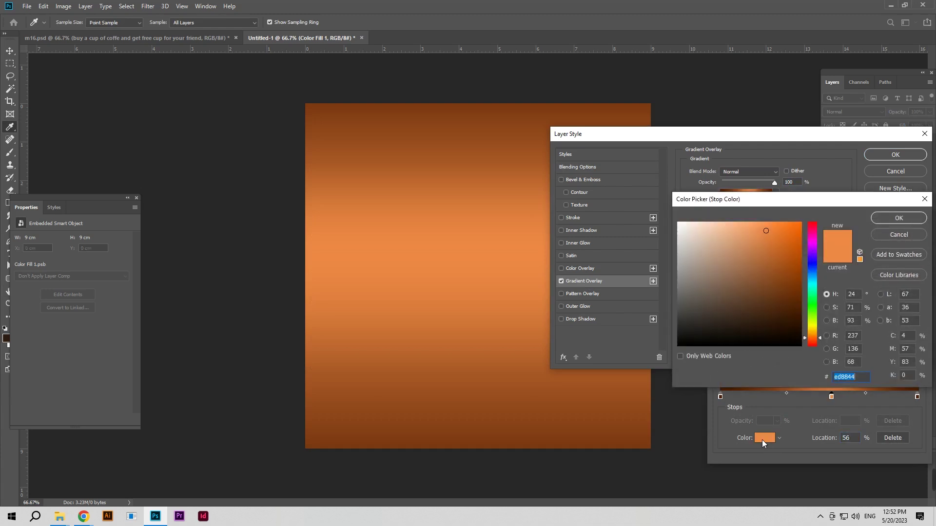
{"action": "left_click", "coordinate": [885, 218]}
Finish the gradient with a dark brown right stop and scale under 150%, then copy the brain photo in
{"action": "left_click", "coordinate": [917, 398]}
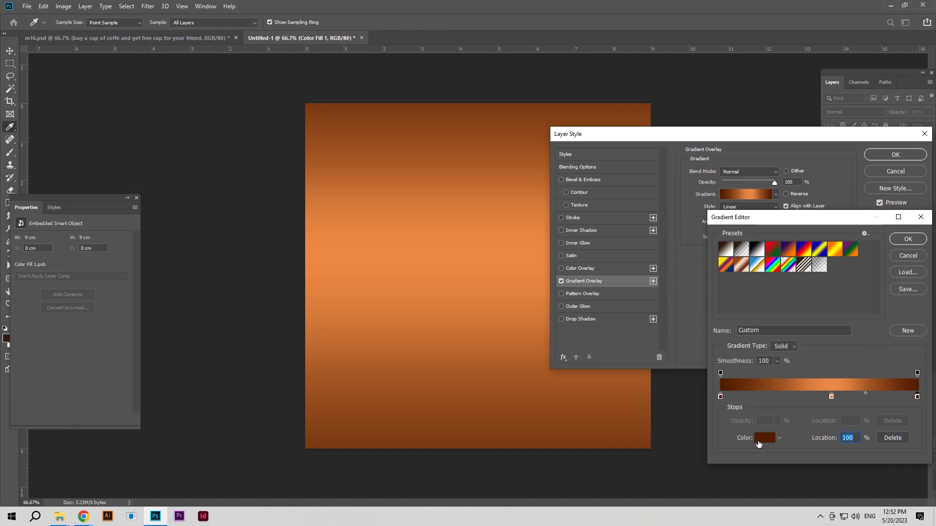
{"action": "left_click", "coordinate": [764, 439]}
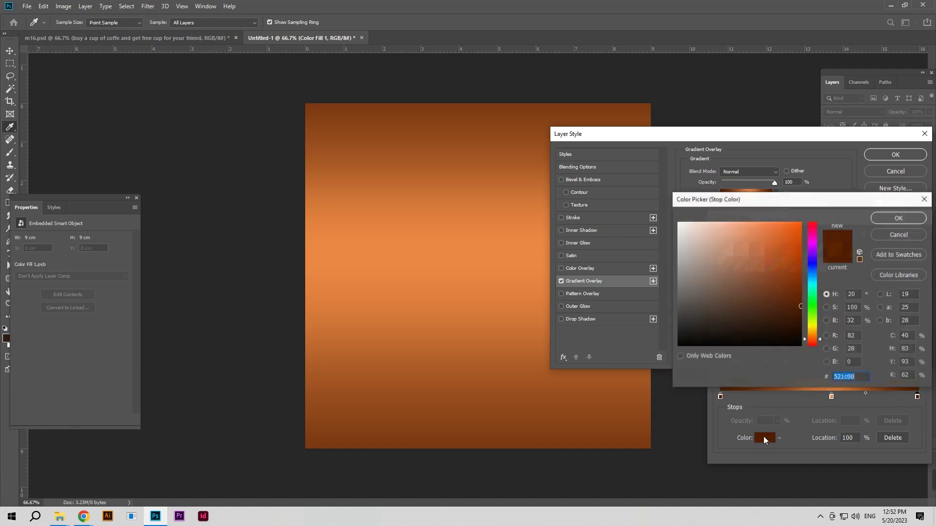
{"action": "left_click", "coordinate": [880, 224]}
{"action": "left_click", "coordinate": [906, 241]}
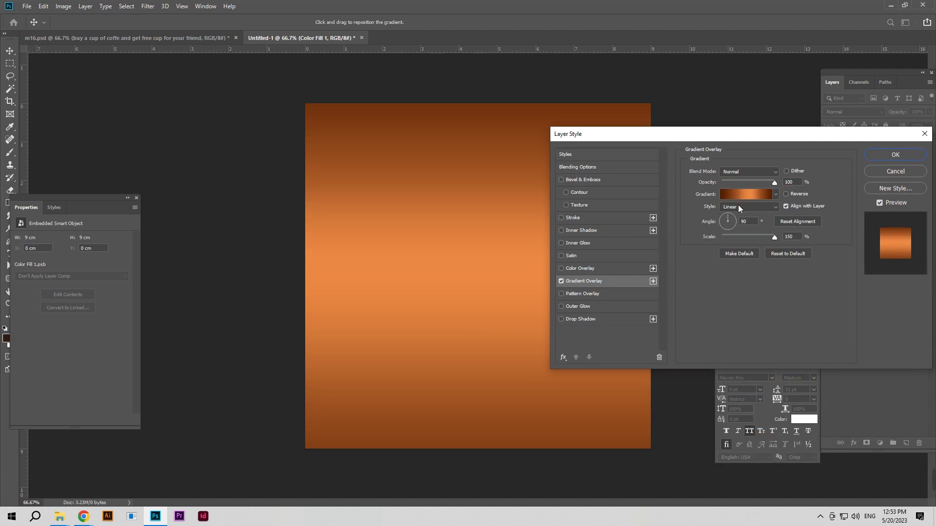
{"action": "left_click_drag", "start_coordinate": [774, 237], "coordinate": [765, 238]}
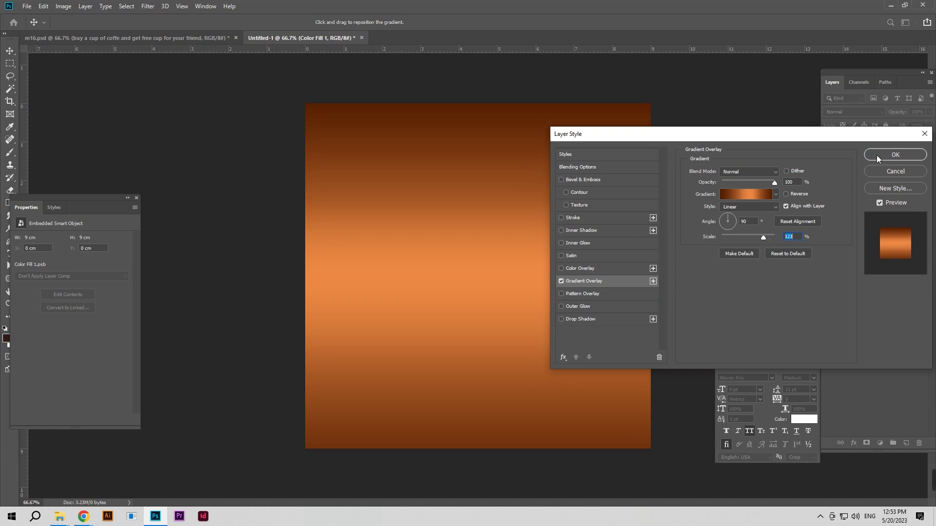
{"action": "left_click", "coordinate": [876, 155]}
{"action": "left_click", "coordinate": [151, 38]}
{"action": "left_click_drag", "start_coordinate": [470, 180], "coordinate": [488, 282]}
Select the lavender backdrop with Quick Selection and Similar, then add an inverted mask keeping only the brain
{"action": "right_click", "coordinate": [4, 89]}
{"action": "left_click", "coordinate": [39, 89]}
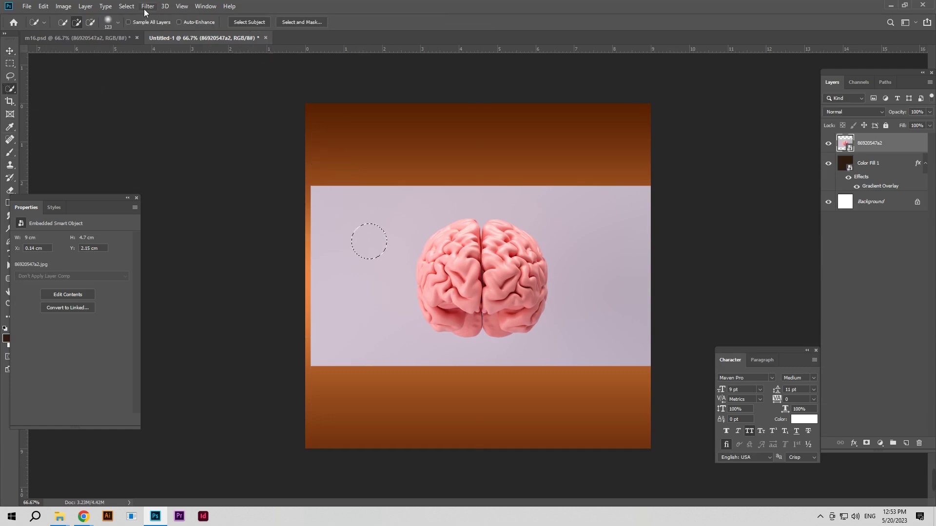
{"action": "left_click", "coordinate": [126, 6]}
{"action": "left_click", "coordinate": [161, 167]}
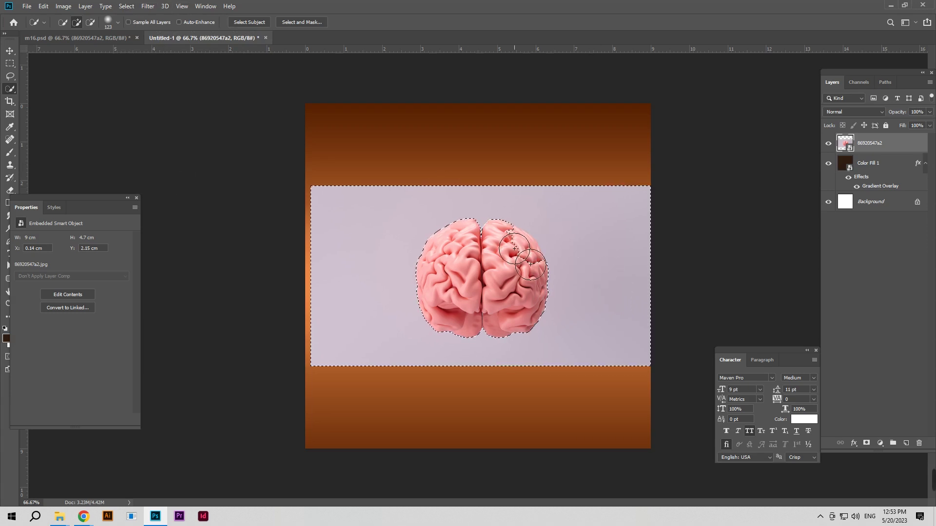
{"action": "key", "text": "alt"}
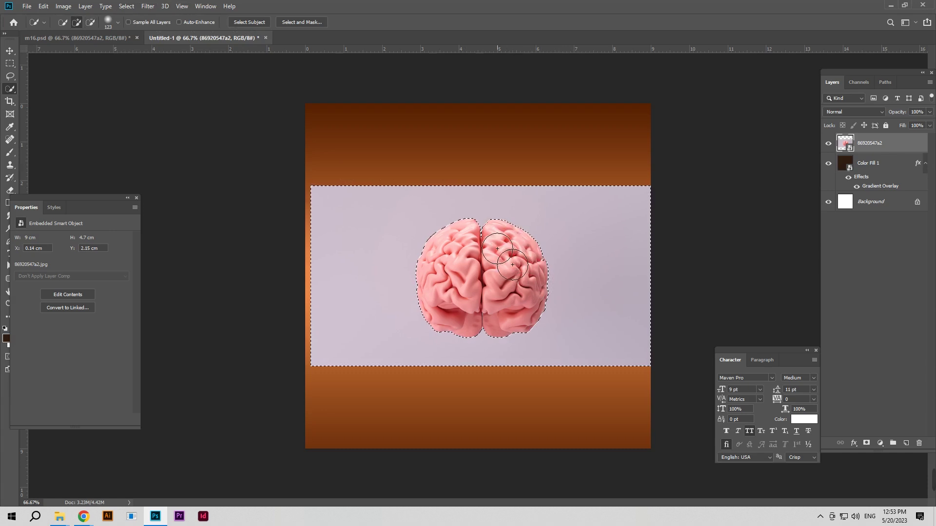
{"action": "left_click", "coordinate": [867, 444]}
{"action": "key", "text": "ctrl+i"}
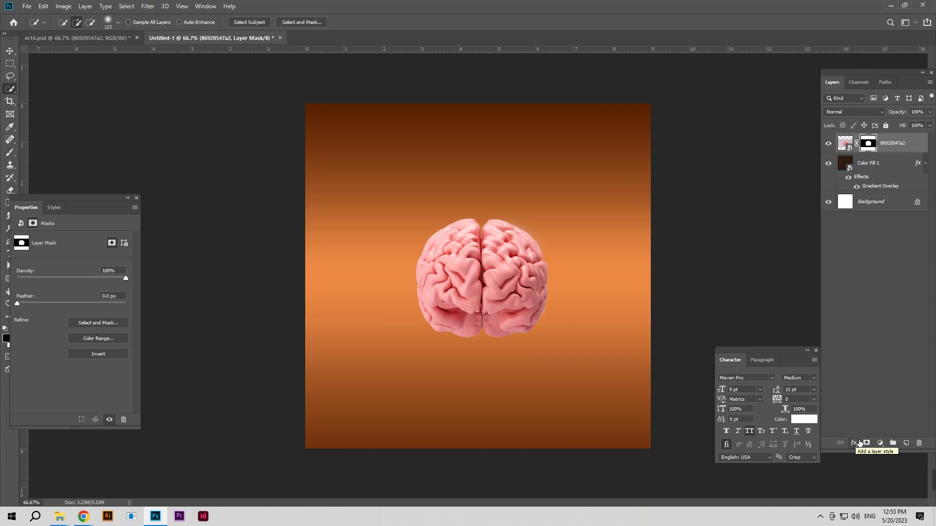
Refine the brain mask with Smooth 10 and Shift Edge -25%, output as a new masked layer
{"action": "left_click", "coordinate": [113, 326]}
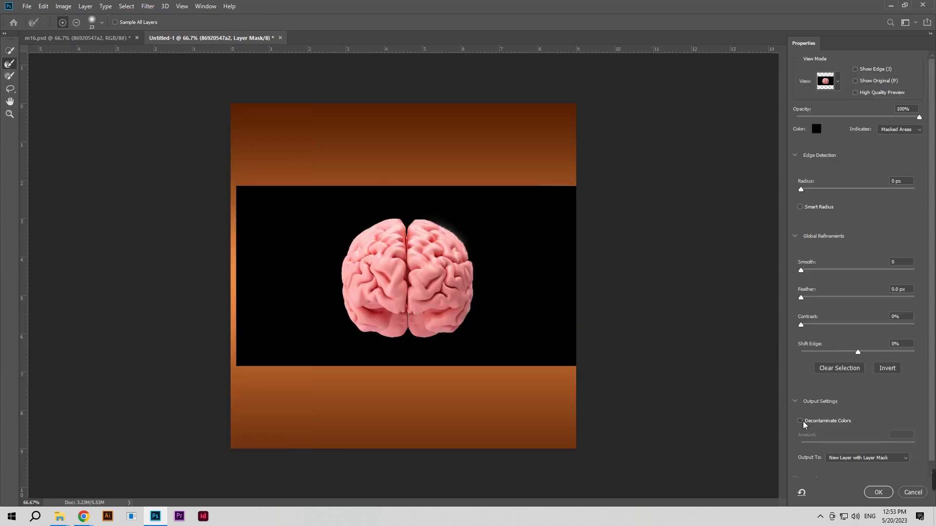
{"action": "left_click", "coordinate": [800, 421]}
{"action": "left_click_drag", "start_coordinate": [860, 353], "coordinate": [840, 353]}
{"action": "type", "text": "10"}
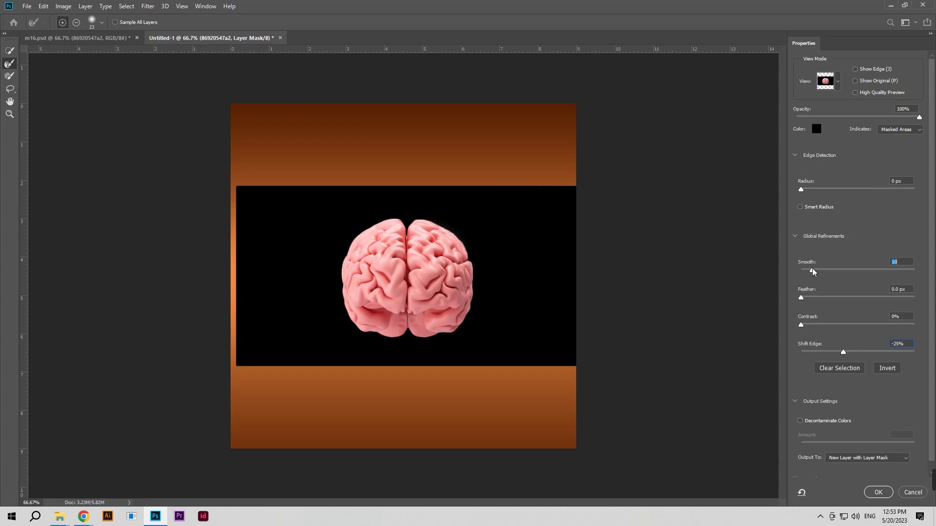
{"action": "left_click", "coordinate": [877, 493]}
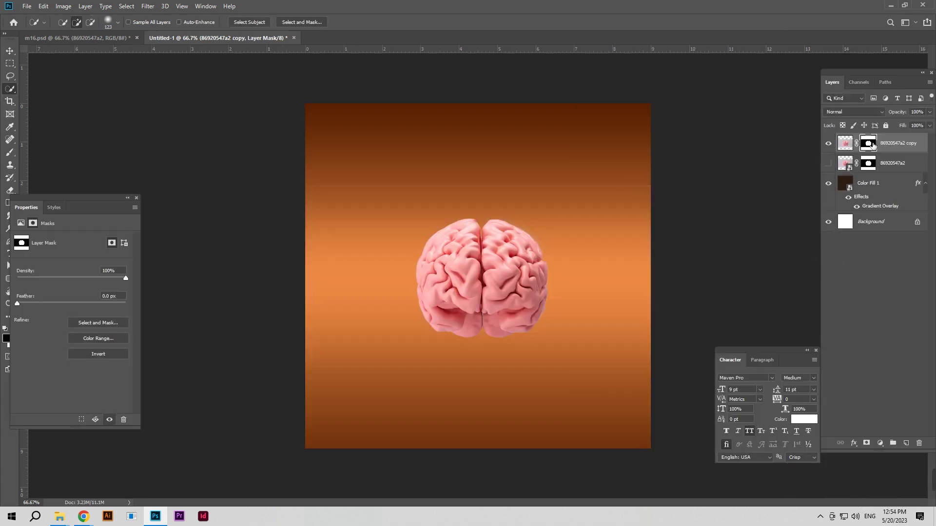
Paint the mask with a ~246 px brush to hide the leftover strip at the bottom
{"action": "left_click_drag", "start_coordinate": [52, 196], "coordinate": [104, 190]}
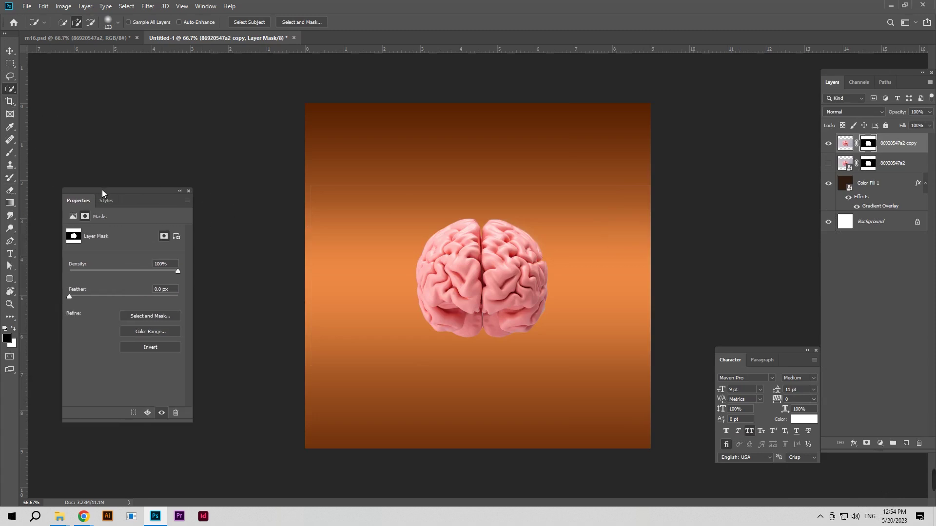
{"action": "left_click", "coordinate": [10, 153]}
{"action": "left_click", "coordinate": [54, 151]}
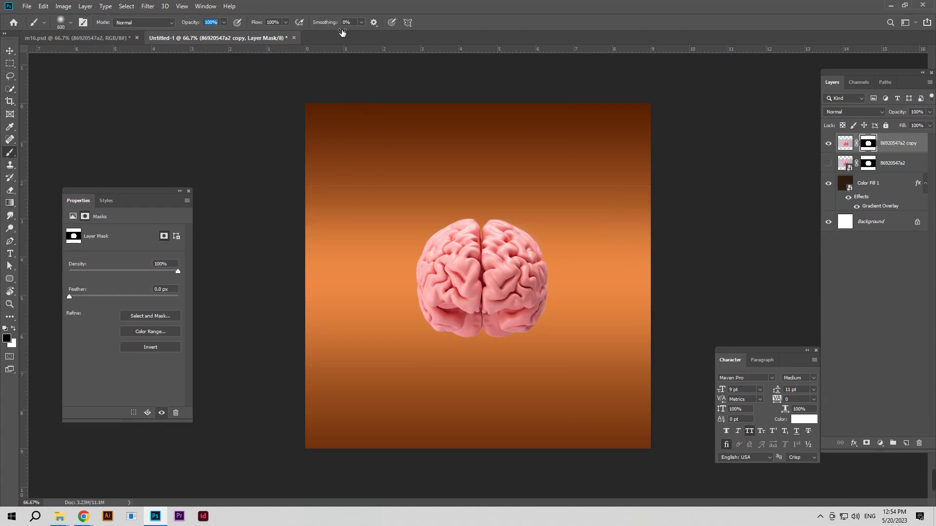
{"action": "left_click_drag", "start_coordinate": [414, 145], "coordinate": [371, 147]}
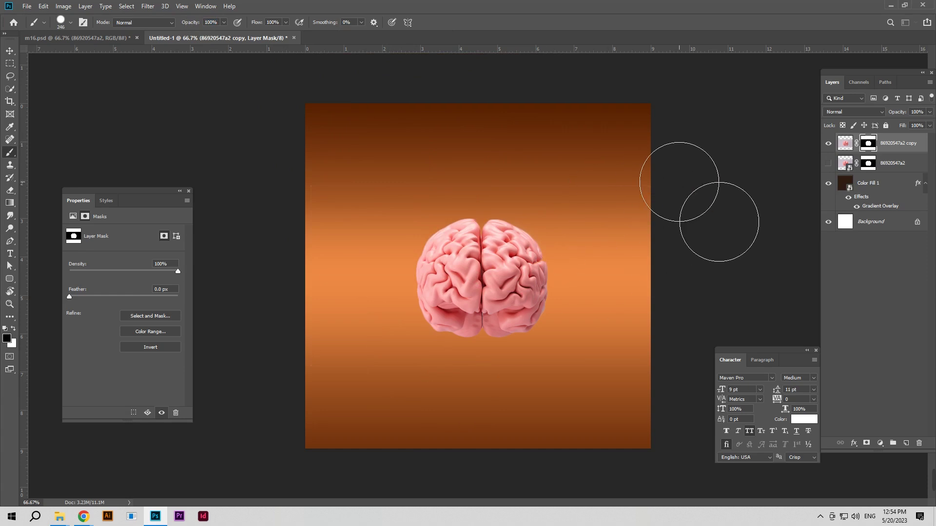
{"action": "left_click_drag", "start_coordinate": [334, 376], "coordinate": [664, 397]}
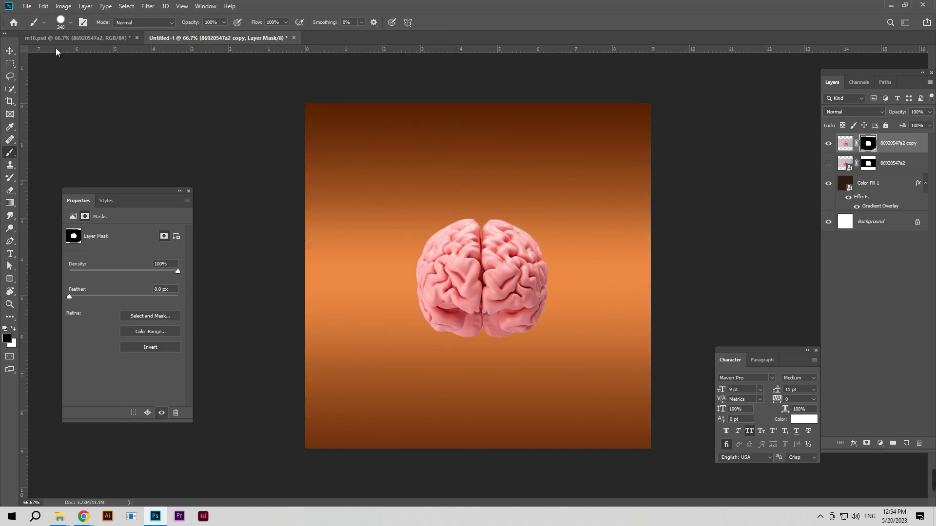
Shift the brain layer slightly left with the Move tool
{"action": "left_click", "coordinate": [9, 50]}
{"action": "left_click_drag", "start_coordinate": [487, 288], "coordinate": [482, 288]}
{"action": "key", "text": "ctrl+t"}
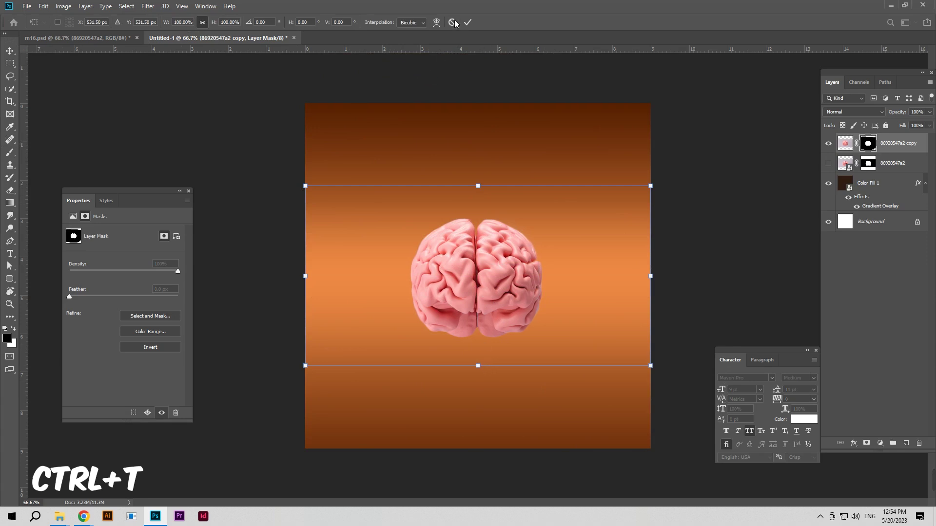
{"action": "left_click", "coordinate": [453, 22]}
Make the brain a smart object scaled to about 110% and lowered, then bring in the coffee cup
{"action": "right_click", "coordinate": [901, 154]}
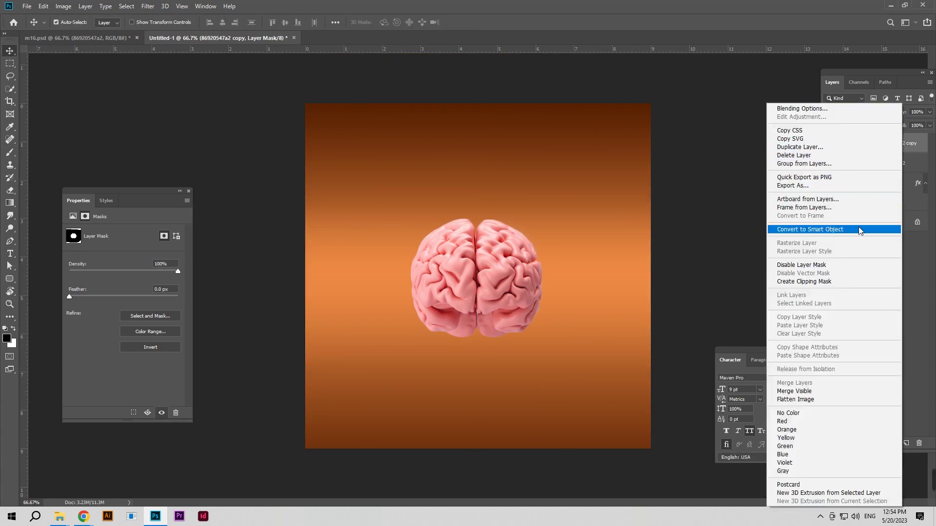
{"action": "left_click", "coordinate": [819, 231]}
{"action": "key", "text": "ctrl+t"}
{"action": "left_click_drag", "start_coordinate": [477, 184], "coordinate": [478, 146]}
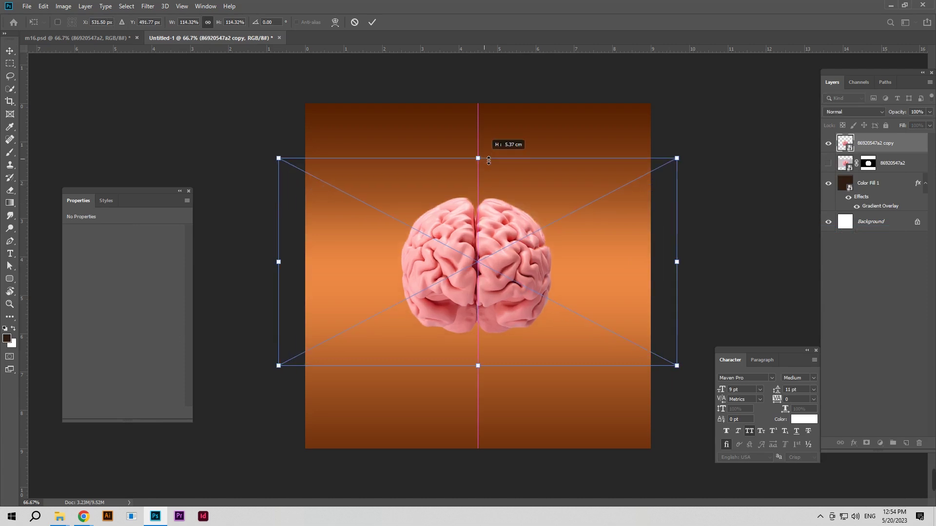
{"action": "left_click_drag", "start_coordinate": [492, 244], "coordinate": [492, 272]}
{"action": "left_click_drag", "start_coordinate": [479, 394], "coordinate": [481, 381]}
{"action": "left_click_drag", "start_coordinate": [479, 275], "coordinate": [479, 289]}
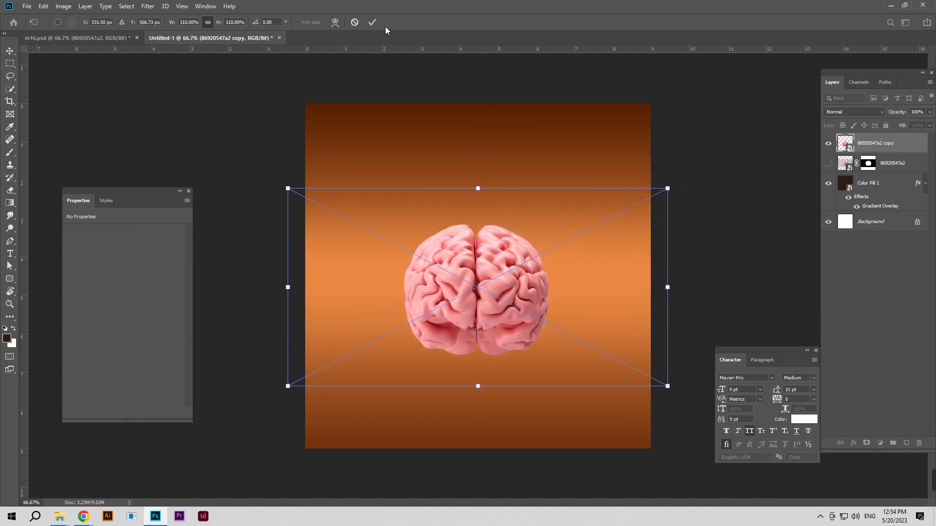
{"action": "left_click", "coordinate": [372, 22]}
{"action": "left_click", "coordinate": [115, 37]}
{"action": "mouse_move", "coordinate": [446, 385]}
{"action": "left_mouse_down"}
{"action": "mouse_move", "coordinate": [272, 38]}
{"action": "mouse_move", "coordinate": [484, 288]}
{"action": "left_mouse_up"}
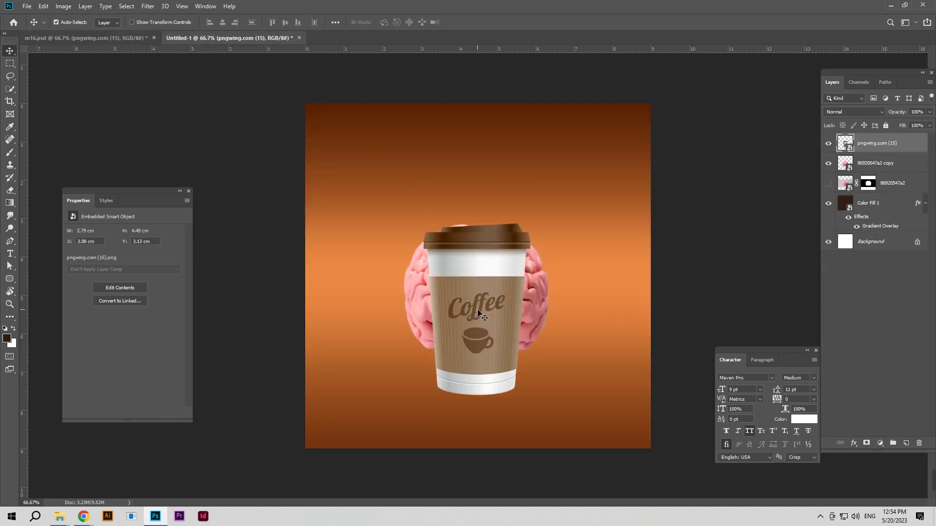
Scale the coffee cup down and centre it in front of the brain
{"action": "key", "text": "ctrl+t"}
{"action": "left_click_drag", "start_coordinate": [535, 199], "coordinate": [520, 239]}
{"action": "left_click_drag", "start_coordinate": [481, 317], "coordinate": [480, 308]}
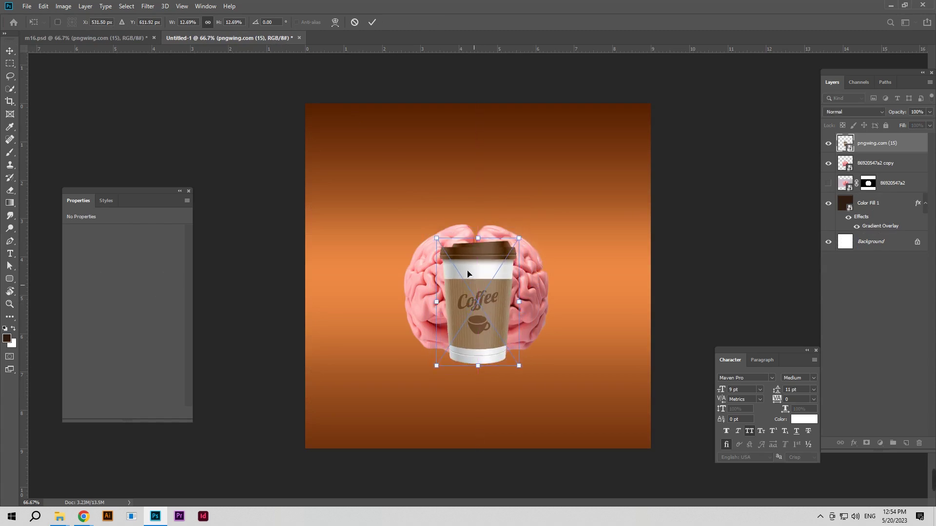
{"action": "left_click", "coordinate": [372, 22]}
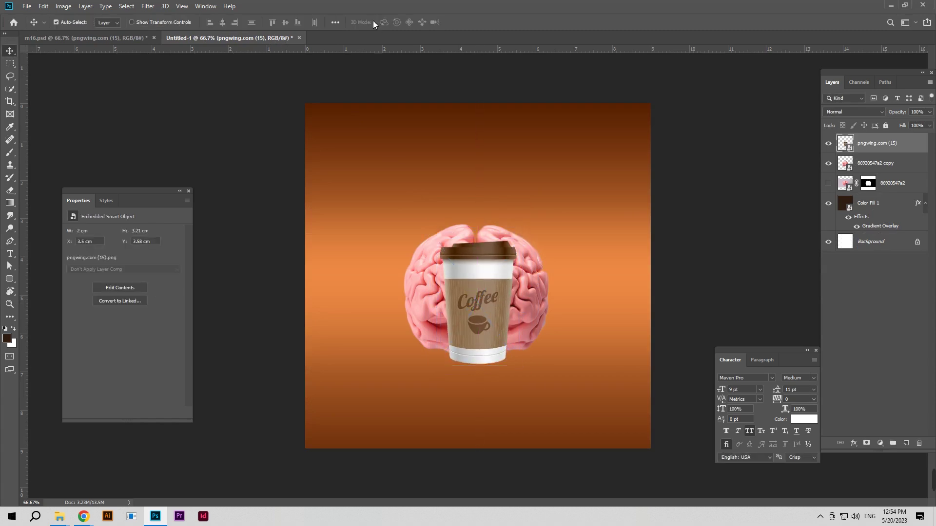
Stretch the brain copy taller to about 111%, then return to the m16.psd poster
{"action": "left_click", "coordinate": [535, 296]}
{"action": "key", "text": "ctrl+t"}
{"action": "left_click_drag", "start_coordinate": [478, 195], "coordinate": [484, 182]}
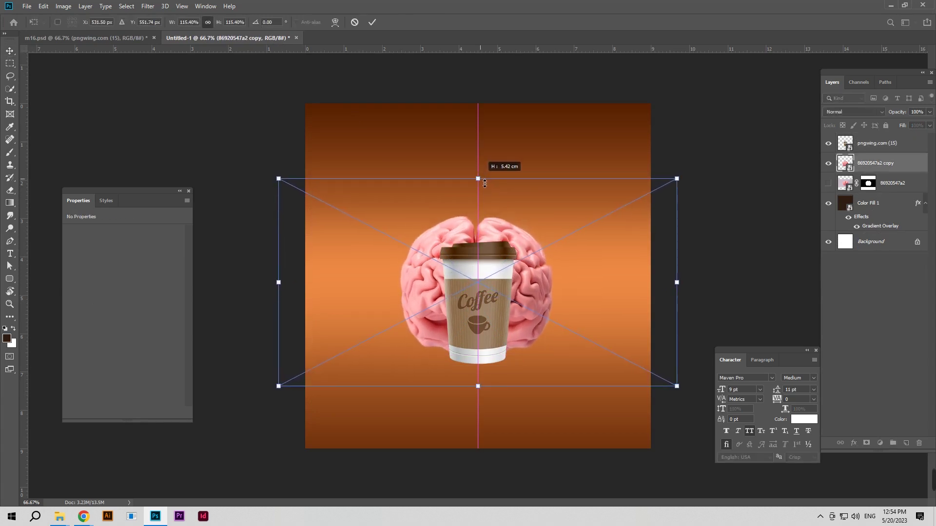
{"action": "left_click", "coordinate": [371, 22]}
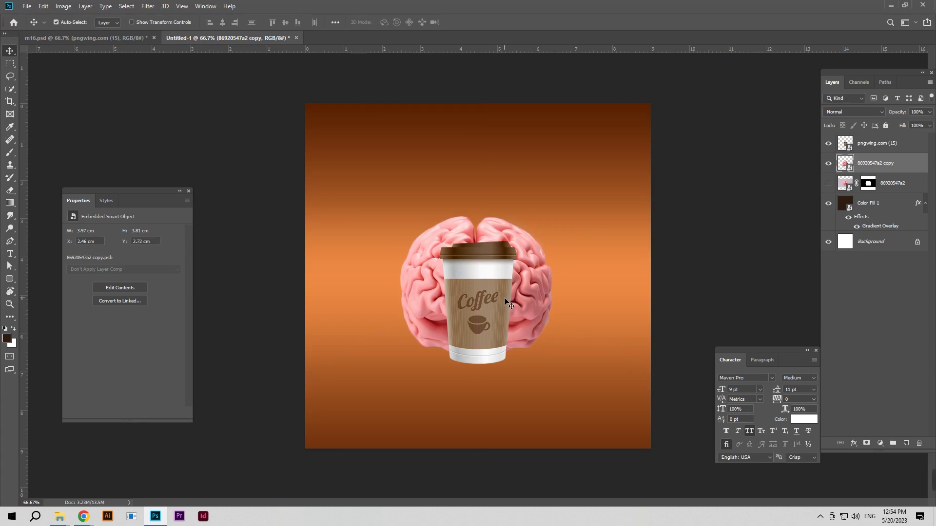
{"action": "left_click", "coordinate": [83, 37]}
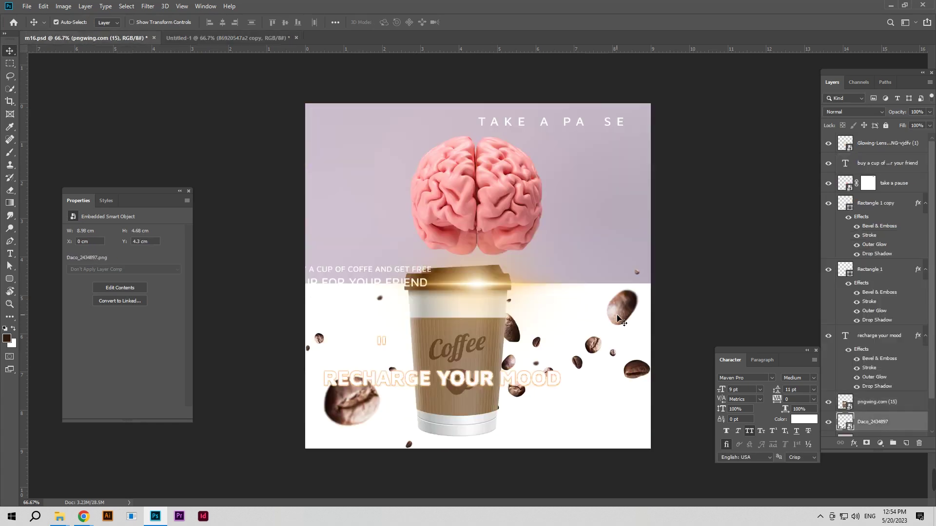
Place the coffee beans below the brain, enlarged across the poster and tilted -2.83°
{"action": "left_click_drag", "start_coordinate": [619, 319], "coordinate": [483, 323]}
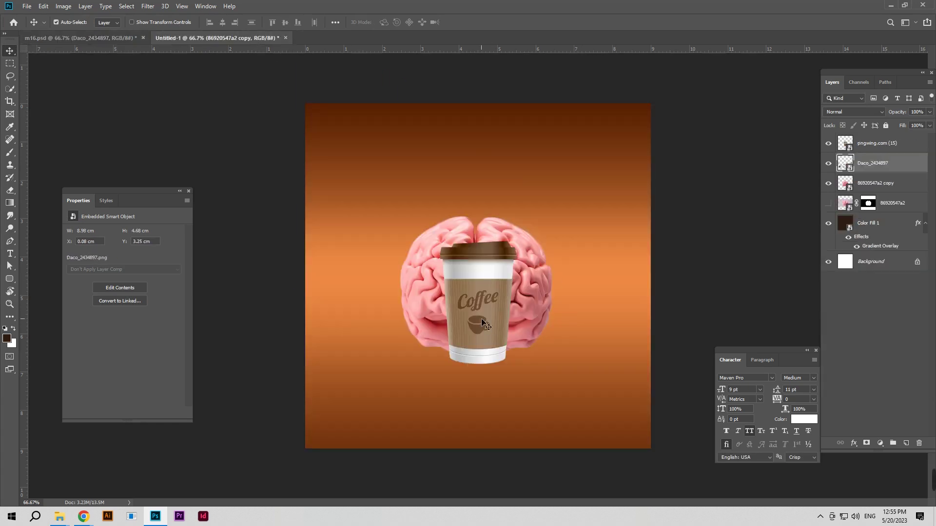
{"action": "left_click_drag", "start_coordinate": [653, 335], "coordinate": [620, 296]}
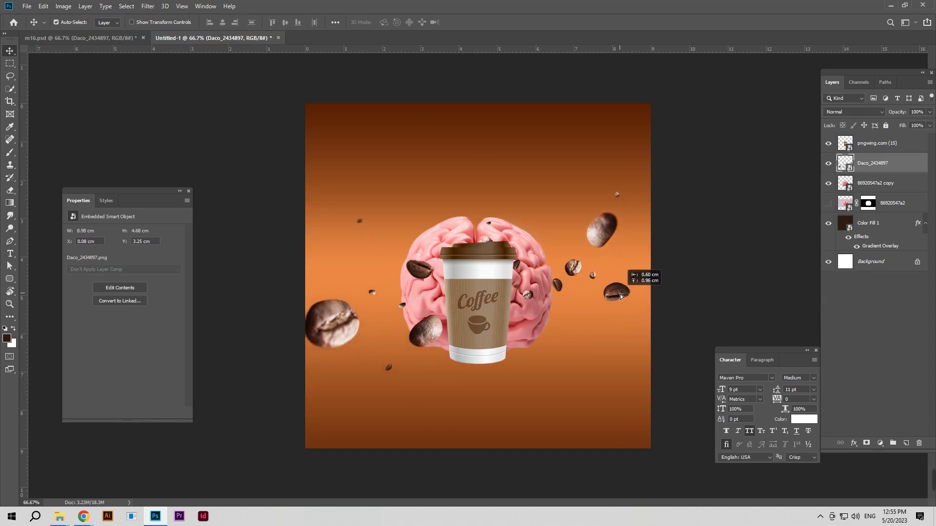
{"action": "left_click_drag", "start_coordinate": [878, 169], "coordinate": [878, 220]}
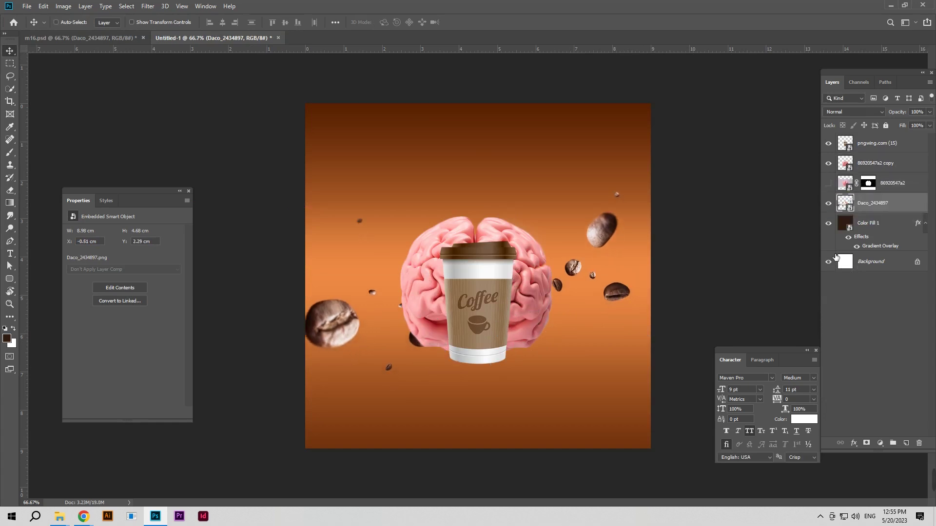
{"action": "key", "text": "ctrl+t"}
{"action": "left_click_drag", "start_coordinate": [597, 274], "coordinate": [654, 281]}
{"action": "left_click_drag", "start_coordinate": [301, 288], "coordinate": [294, 287]}
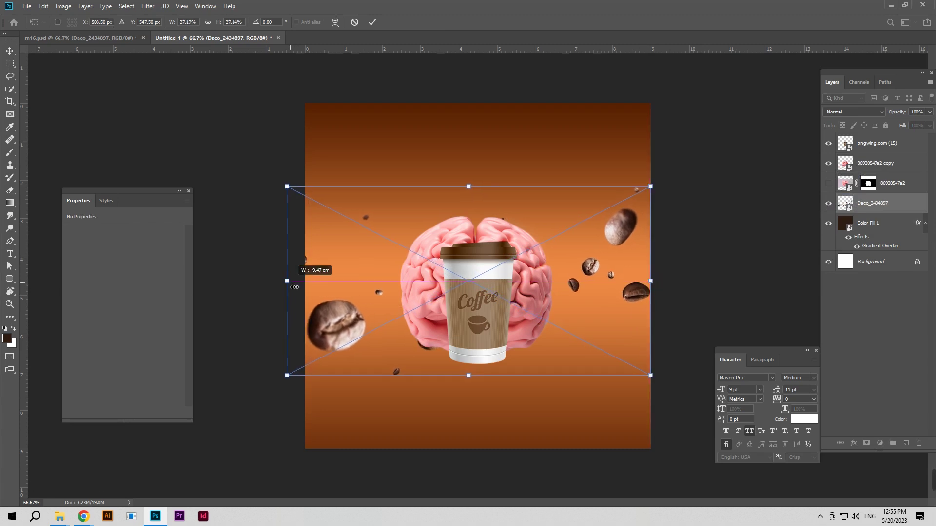
{"action": "left_click_drag", "start_coordinate": [535, 289], "coordinate": [536, 293]}
{"action": "left_click_drag", "start_coordinate": [677, 293], "coordinate": [689, 276]}
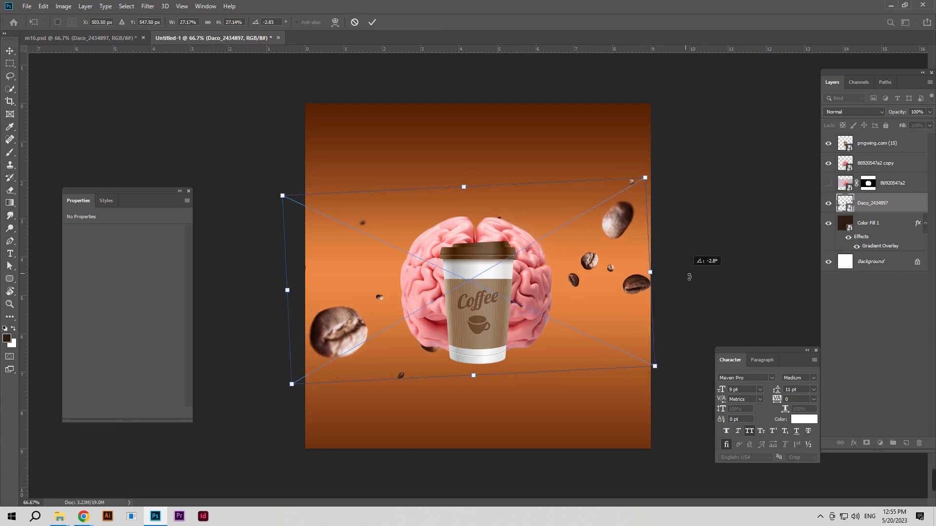
{"action": "left_click_drag", "start_coordinate": [553, 291], "coordinate": [551, 301]}
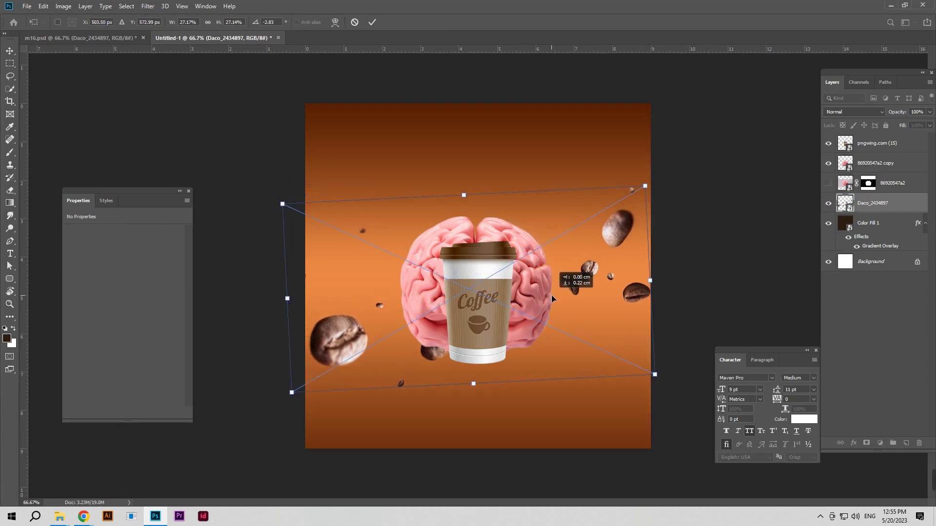
{"action": "left_click", "coordinate": [373, 22]}
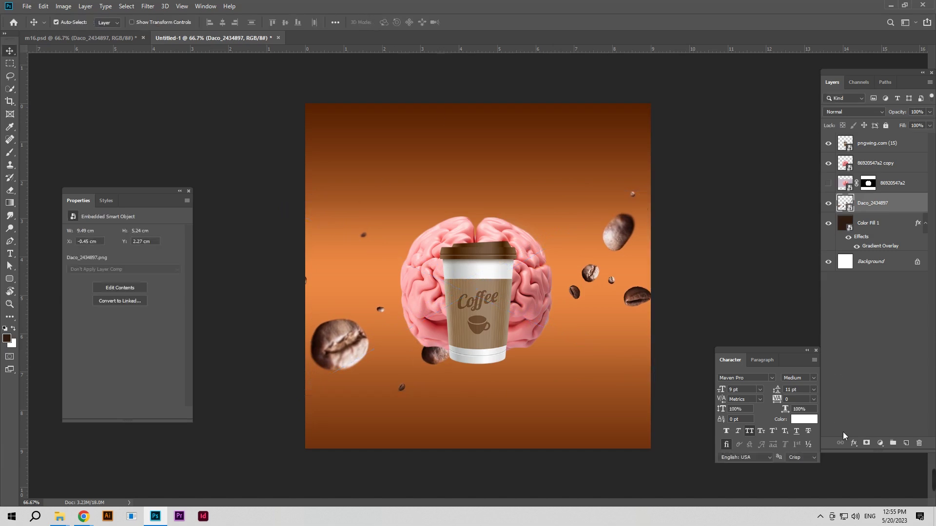
Mask out the small bean beside the cup, then select the brain copy with the cup
{"action": "left_click", "coordinate": [867, 444]}
{"action": "right_click", "coordinate": [9, 153]}
{"action": "left_click", "coordinate": [49, 150]}
{"action": "left_click", "coordinate": [435, 354]}
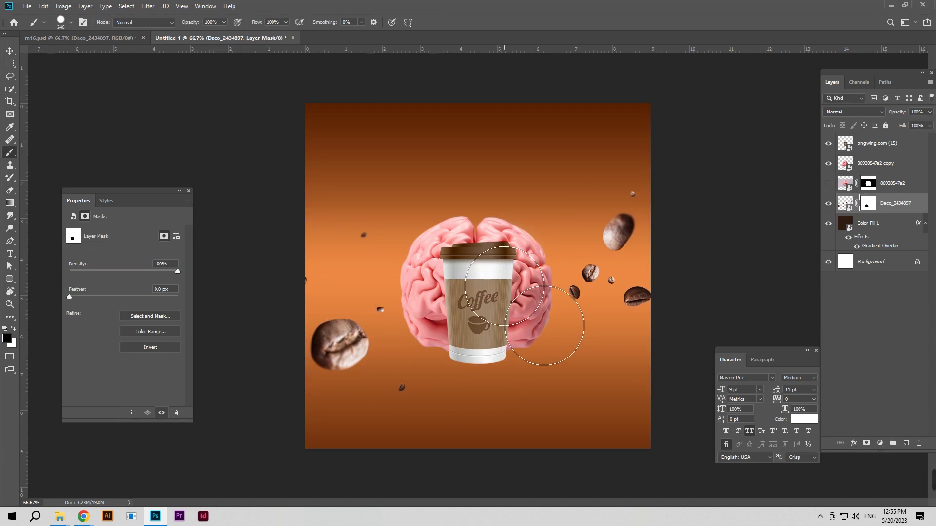
{"action": "left_click", "coordinate": [9, 52]}
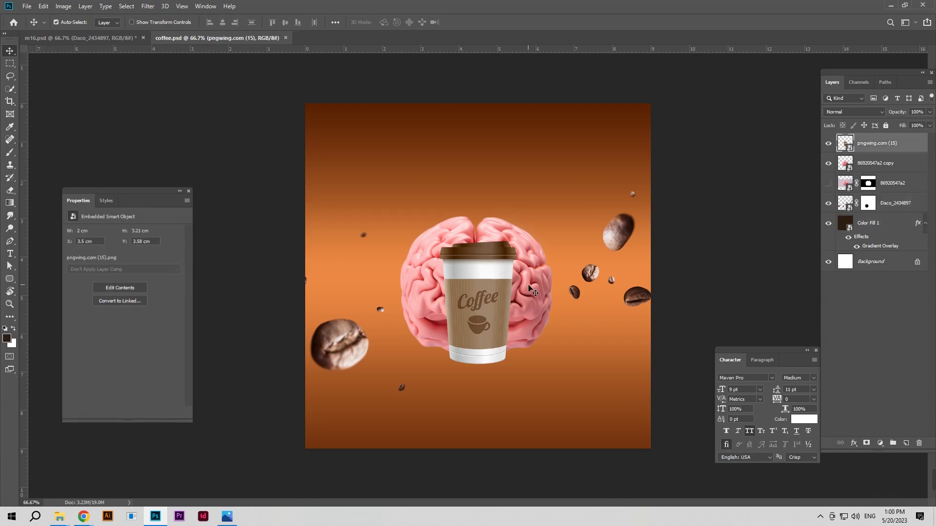
{"action": "left_click", "coordinate": [877, 163], "text": "ctrl"}
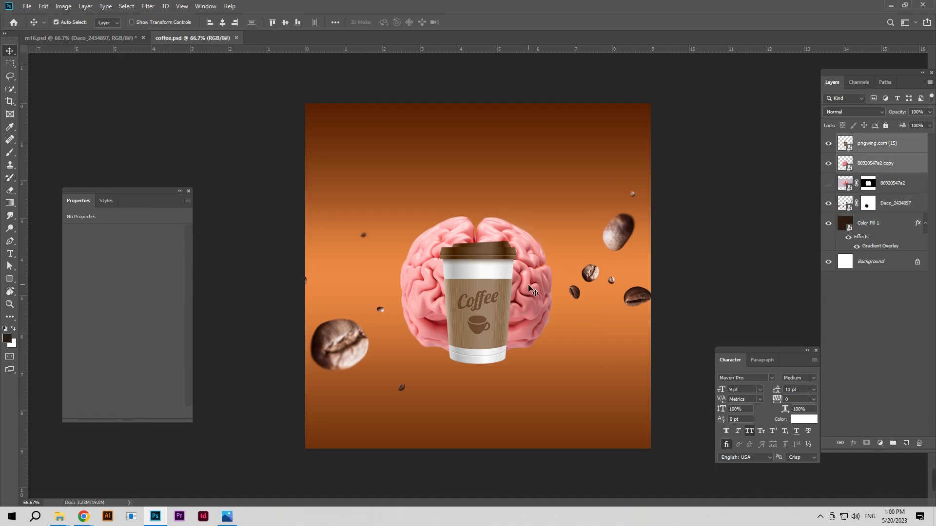
Enlarge the brain and cup together to 108% and nudge them down with arrow keys
{"action": "key", "text": "ctrl+t"}
{"action": "left_click_drag", "start_coordinate": [559, 209], "coordinate": [575, 200]}
{"action": "left_click_drag", "start_coordinate": [540, 236], "coordinate": [542, 240]}
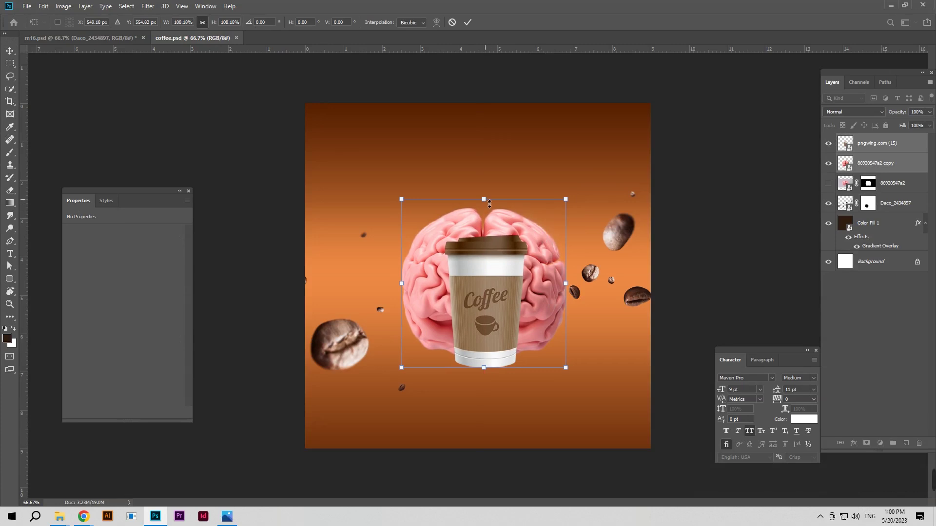
{"action": "left_click_drag", "start_coordinate": [484, 199], "coordinate": [484, 193]}
{"action": "left_click", "coordinate": [467, 22]}
{"action": "key", "text": "Down"}
{"action": "key", "text": "Down"}
{"action": "key", "text": "Down"}
{"action": "key", "text": "Left"}
{"action": "key", "text": "Left"}
{"action": "key", "text": "Left"}
{"action": "key", "text": "Right"}
{"action": "key", "text": "Right"}
{"action": "key", "text": "Right"}
{"action": "key", "text": "Down"}
{"action": "key", "text": "Down"}
{"action": "key", "text": "Down"}
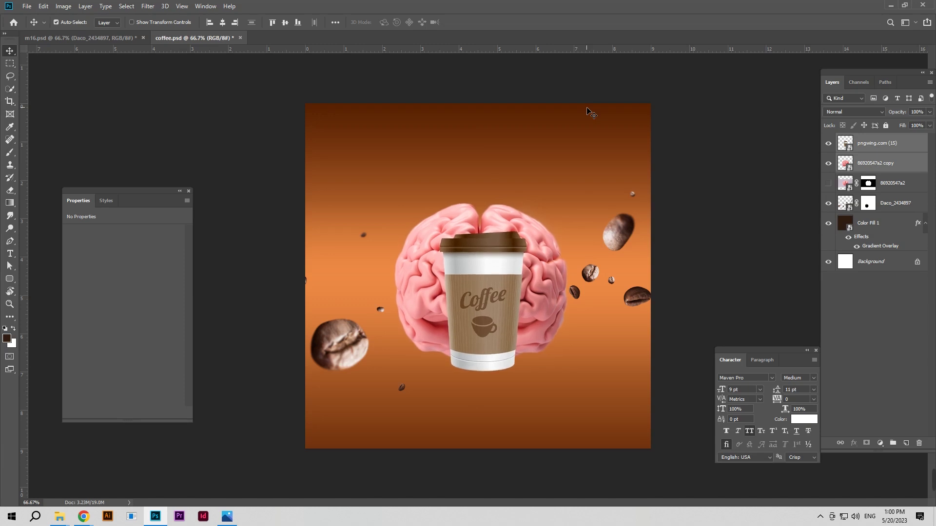
{"action": "key", "text": "Down"}
{"action": "key", "text": "Down"}
{"action": "key", "text": "Down"}
{"action": "key", "text": "Down"}
{"action": "key", "text": "Down"}
{"action": "key", "text": "Down"}
{"action": "key", "text": "Down"}
{"action": "key", "text": "Down"}
{"action": "key", "text": "Down"}
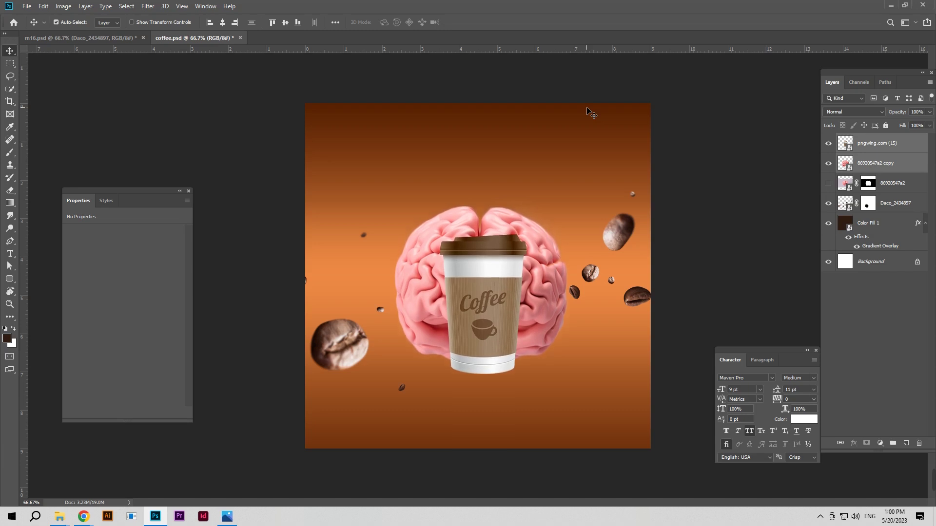
{"action": "key", "text": "Down"}
{"action": "key", "text": "Down"}
{"action": "key", "text": "Down"}
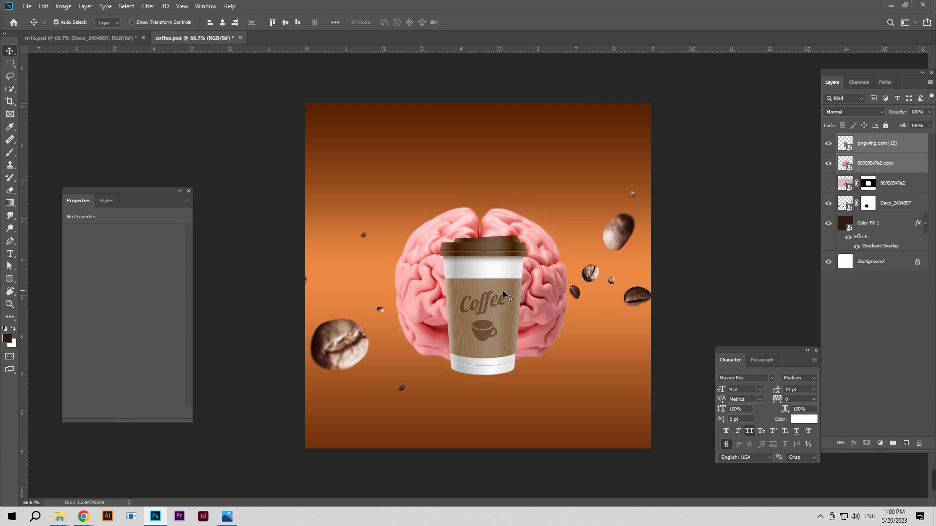
Shrink the brain and cup to about 97% and nudge them into a centred position
{"action": "key", "text": "ctrl+t"}
{"action": "left_click_drag", "start_coordinate": [575, 382], "coordinate": [569, 377]}
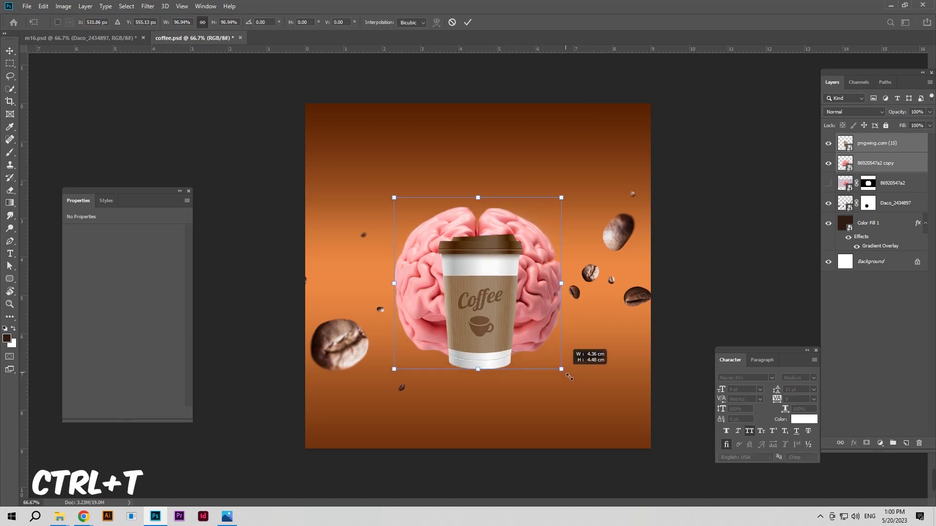
{"action": "left_click", "coordinate": [468, 22]}
{"action": "key", "text": "Right"}
{"action": "key", "text": "Right"}
{"action": "key", "text": "Right"}
{"action": "key", "text": "Right"}
{"action": "key", "text": "Right"}
{"action": "key", "text": "Right"}
{"action": "key", "text": "Down"}
{"action": "key", "text": "Down"}
{"action": "key", "text": "Down"}
{"action": "key", "text": "Down"}
{"action": "key", "text": "Down"}
{"action": "key", "text": "Down"}
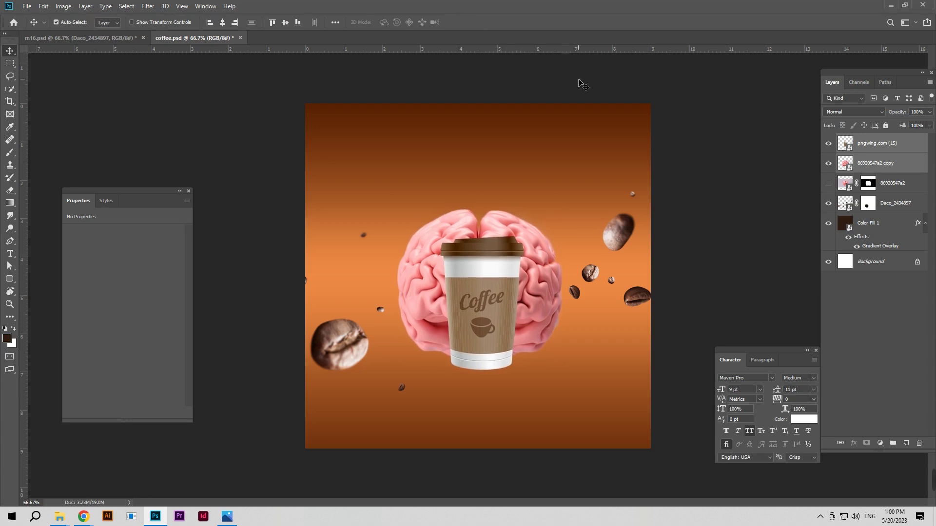
{"action": "key", "text": "Right"}
{"action": "key", "text": "Right"}
{"action": "key", "text": "Left"}
{"action": "key", "text": "Left"}
{"action": "key", "text": "Left"}
{"action": "left_click", "coordinate": [582, 204]}
Bring the lens flare layer from m16.psd into coffee.psd as the top layer
{"action": "left_click", "coordinate": [81, 37]}
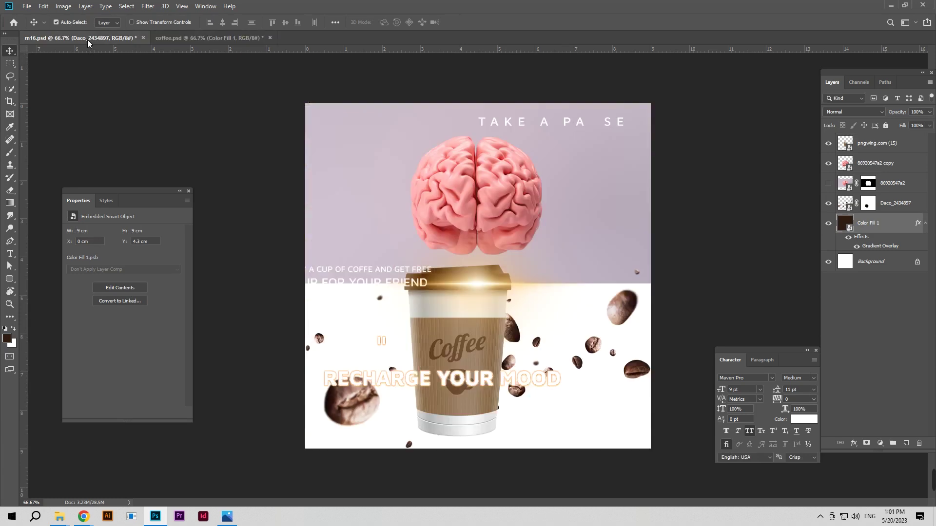
{"action": "left_click", "coordinate": [481, 288]}
{"action": "left_click_drag", "start_coordinate": [481, 288], "coordinate": [507, 306]}
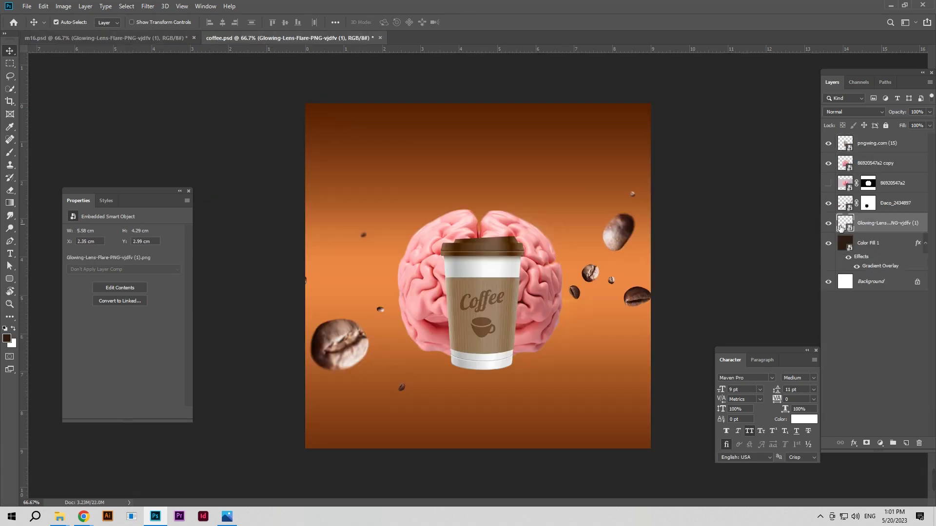
{"action": "left_click_drag", "start_coordinate": [840, 227], "coordinate": [868, 144]}
Rotate the flare about 93°, shrink it and place it along the cup's right edge
{"action": "key", "text": "ctrl+t"}
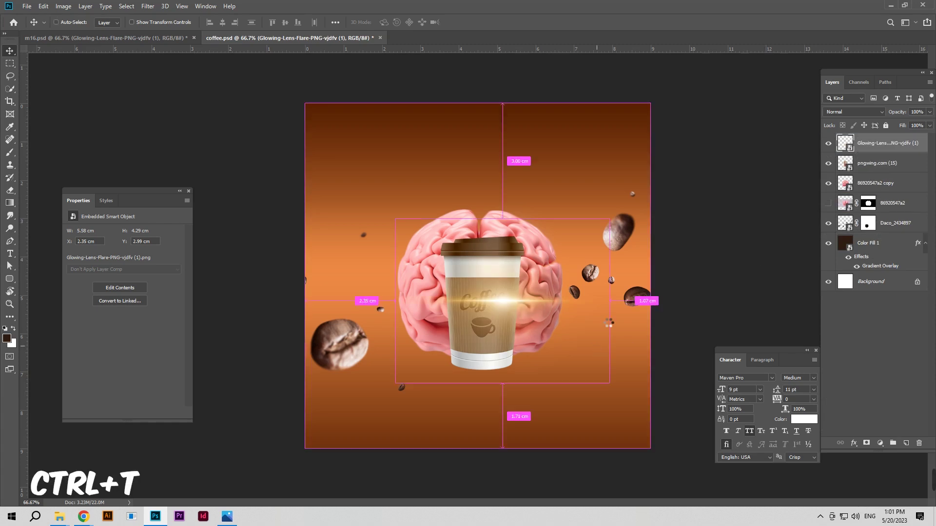
{"action": "mouse_move", "coordinate": [606, 386]}
{"action": "left_mouse_down"}
{"action": "mouse_move", "coordinate": [479, 404]}
{"action": "mouse_move", "coordinate": [509, 402]}
{"action": "left_mouse_up"}
{"action": "left_click_drag", "start_coordinate": [505, 302], "coordinate": [520, 309]}
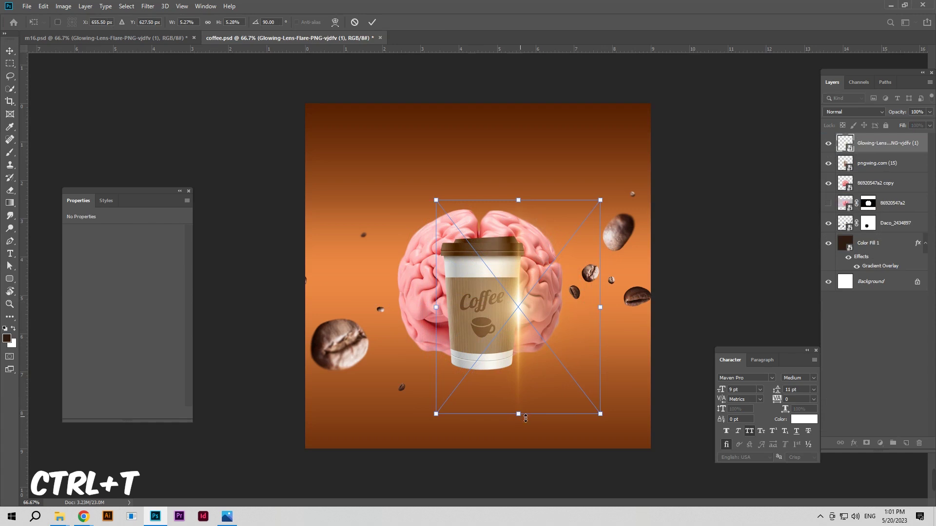
{"action": "left_click_drag", "start_coordinate": [526, 419], "coordinate": [520, 383]}
{"action": "left_click_drag", "start_coordinate": [593, 390], "coordinate": [585, 399]}
{"action": "left_click_drag", "start_coordinate": [547, 315], "coordinate": [548, 309]}
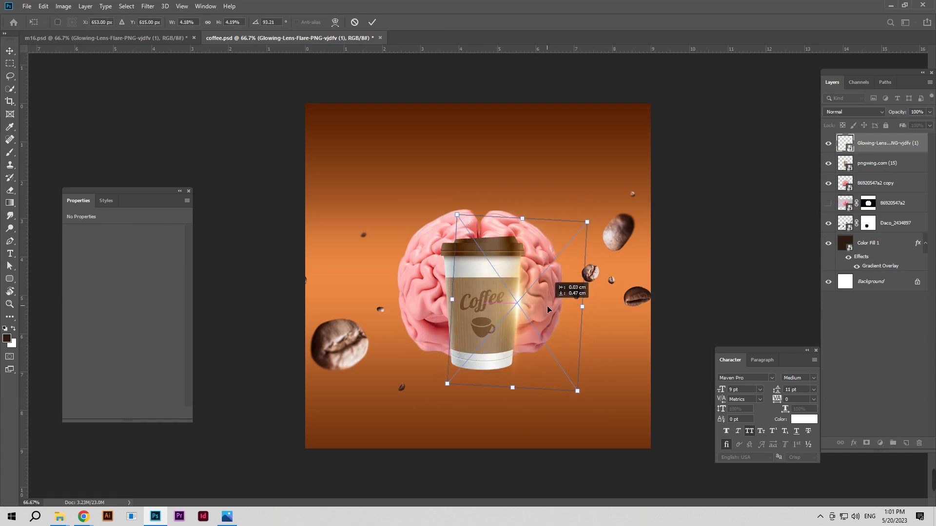
{"action": "left_click", "coordinate": [371, 23]}
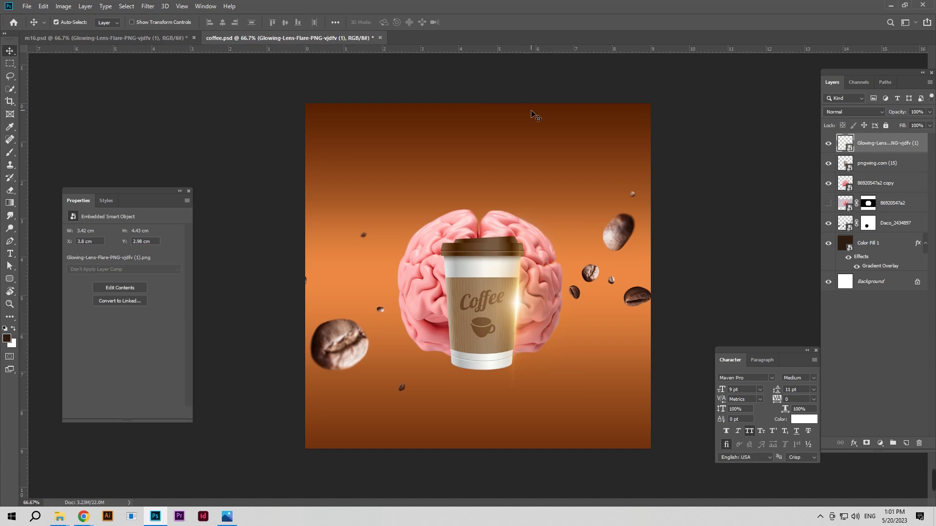
Split the Underlying Layer Blend If slider so the flare fades over dark areas, then duplicate it leftward
{"action": "left_click", "coordinate": [854, 444]}
{"action": "left_click", "coordinate": [872, 349]}
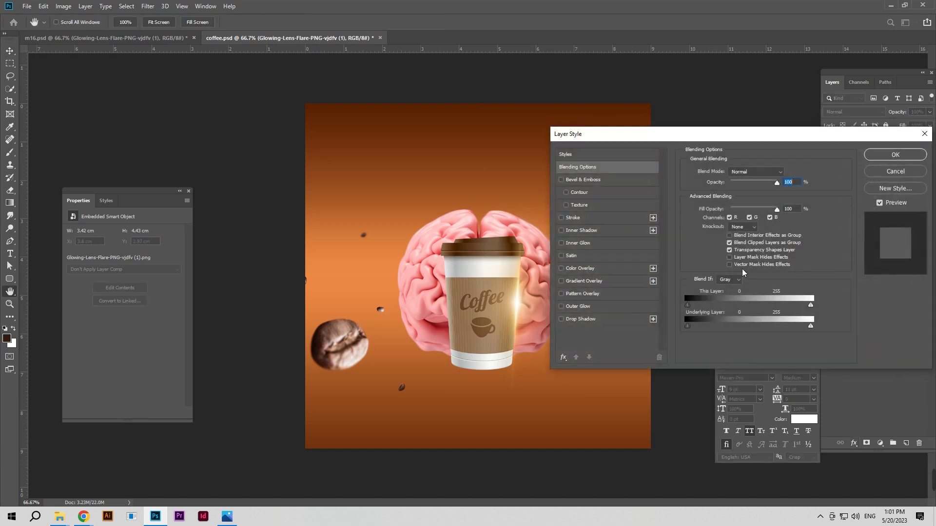
{"action": "left_click_drag", "start_coordinate": [653, 138], "coordinate": [671, 133]}
{"action": "left_click_drag", "start_coordinate": [707, 322], "coordinate": [752, 325]}
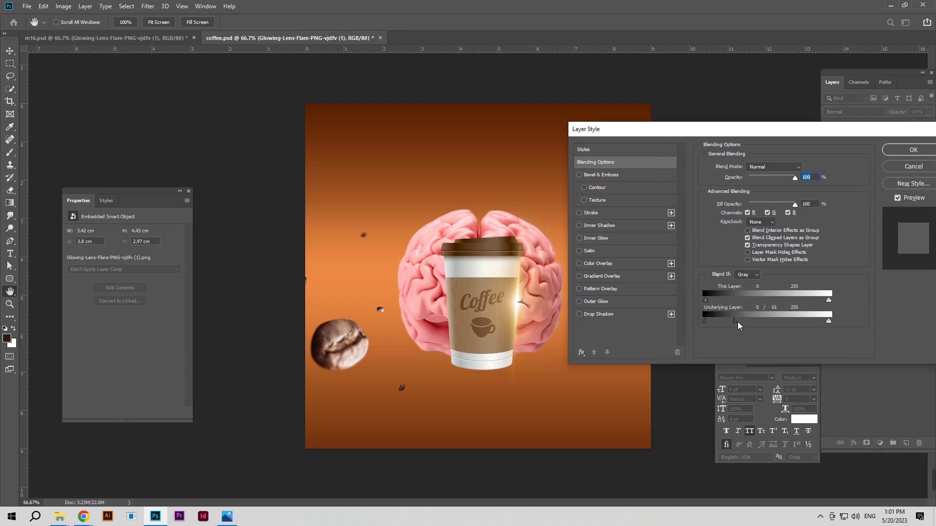
{"action": "left_click", "coordinate": [912, 150]}
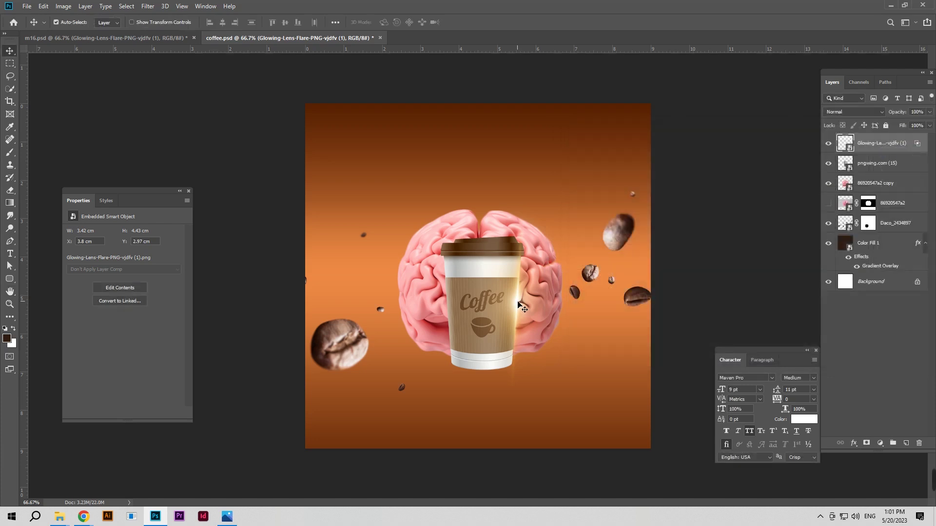
{"action": "left_click_drag", "start_coordinate": [519, 305], "coordinate": [445, 305]}
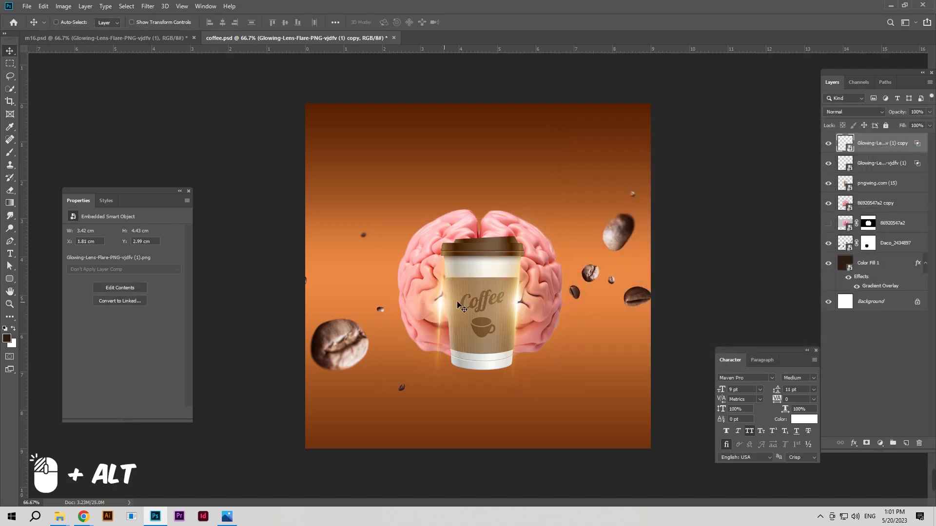
Shift the flare copy slightly right and rotate it to about 86°
{"action": "key", "text": "ctrl+t"}
{"action": "left_click_drag", "start_coordinate": [468, 299], "coordinate": [471, 299]}
{"action": "left_click_drag", "start_coordinate": [525, 282], "coordinate": [539, 265]}
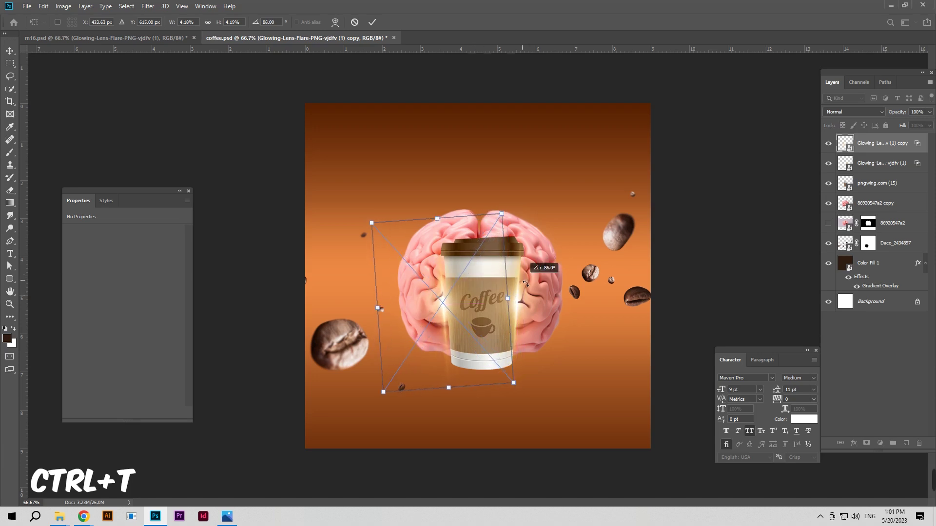
{"action": "left_click", "coordinate": [373, 23]}
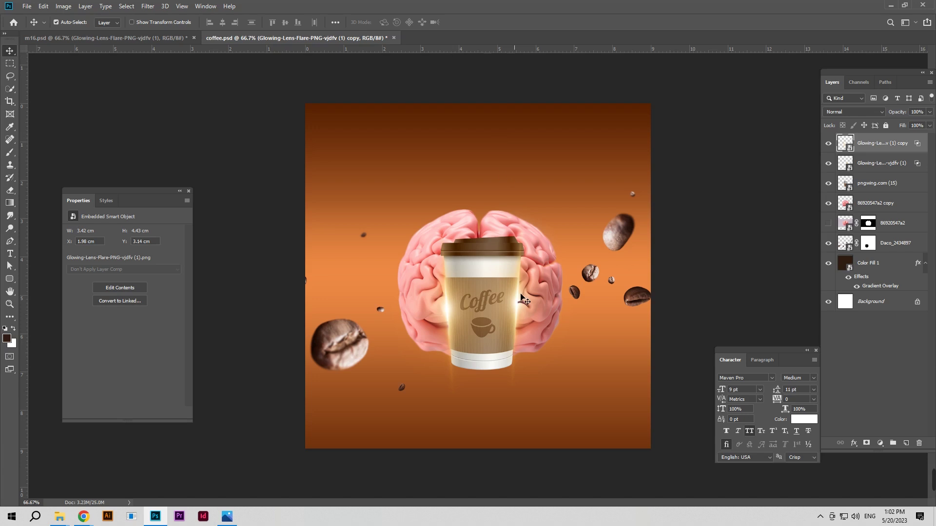
Move the glow flare to the cup's top, duplicate it and turn the copy to about 90°
{"action": "left_click_drag", "start_coordinate": [525, 303], "coordinate": [474, 229]}
{"action": "key", "text": "ctrl+j"}
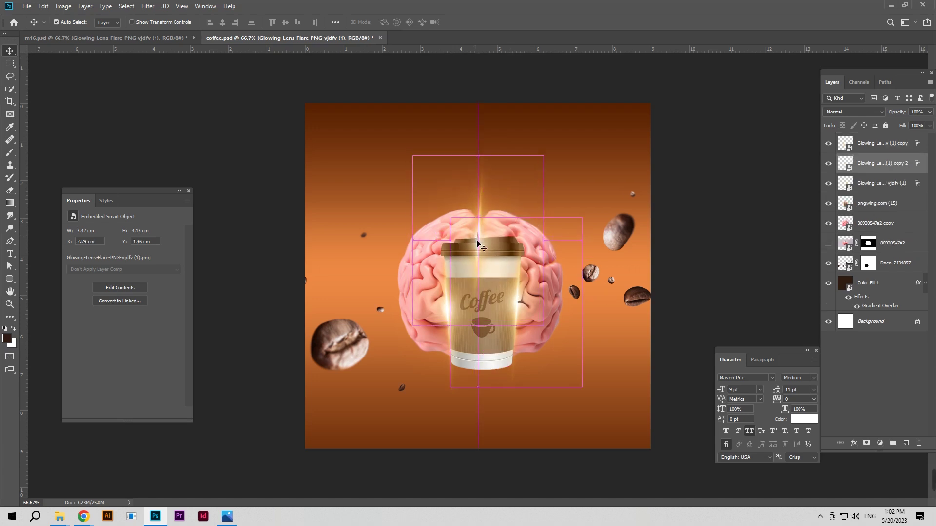
{"action": "key", "text": "ctrl+t"}
{"action": "left_click_drag", "start_coordinate": [554, 147], "coordinate": [556, 126]}
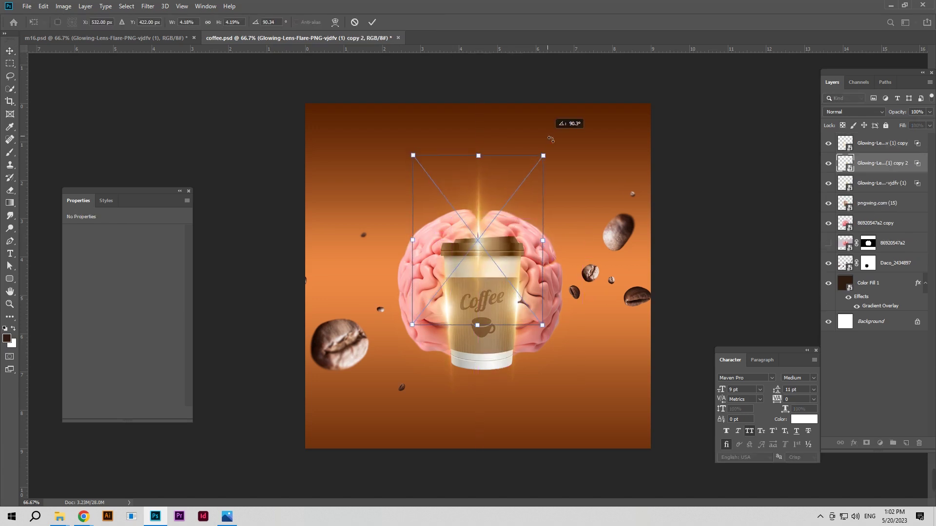
{"action": "left_click", "coordinate": [372, 22]}
Put the upright flare behind the brain, stretch it and raise it about 48 px
{"action": "mouse_move", "coordinate": [839, 201]}
{"action": "left_mouse_down"}
{"action": "mouse_move", "coordinate": [875, 236]}
{"action": "mouse_move", "coordinate": [875, 199]}
{"action": "left_mouse_up"}
{"action": "key", "text": "ctrl+t"}
{"action": "left_click_drag", "start_coordinate": [487, 180], "coordinate": [486, 237]}
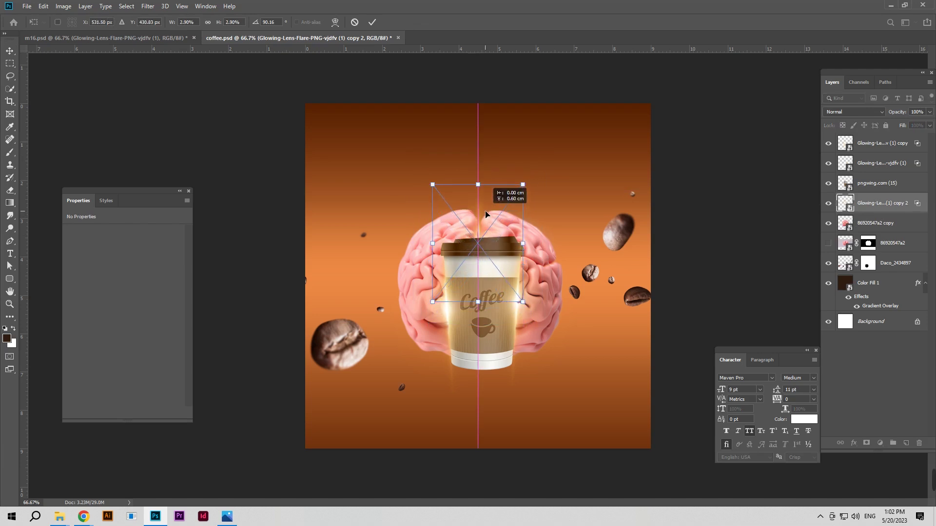
{"action": "left_click_drag", "start_coordinate": [486, 237], "coordinate": [486, 199]}
{"action": "left_click", "coordinate": [372, 22]}
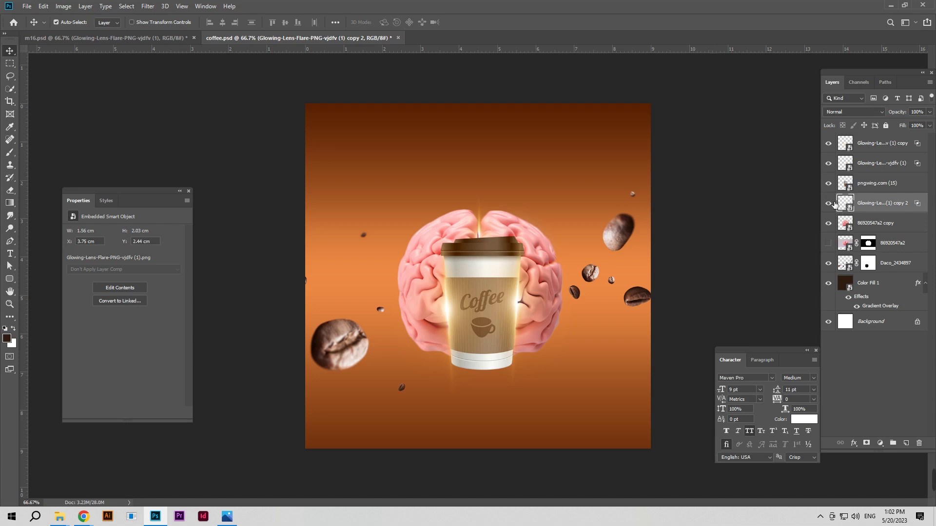
Soften the upright flare with Gaussian Blur, then select the brain layer
{"action": "left_click", "coordinate": [148, 5]}
{"action": "left_click", "coordinate": [293, 154]}
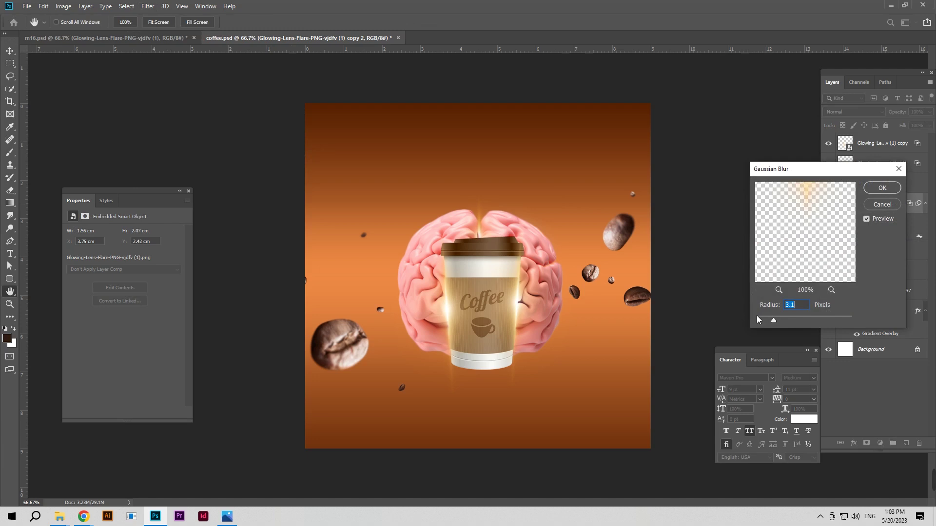
{"action": "left_click", "coordinate": [880, 205]}
{"action": "key", "text": "v"}
{"action": "left_click", "coordinate": [419, 190]}
{"action": "left_click", "coordinate": [421, 252]}
Apply Color Balance to the brain, shifting highlights, midtones and shadows toward yellow
{"action": "left_click", "coordinate": [65, 10]}
{"action": "mouse_move", "coordinate": [78, 31]}
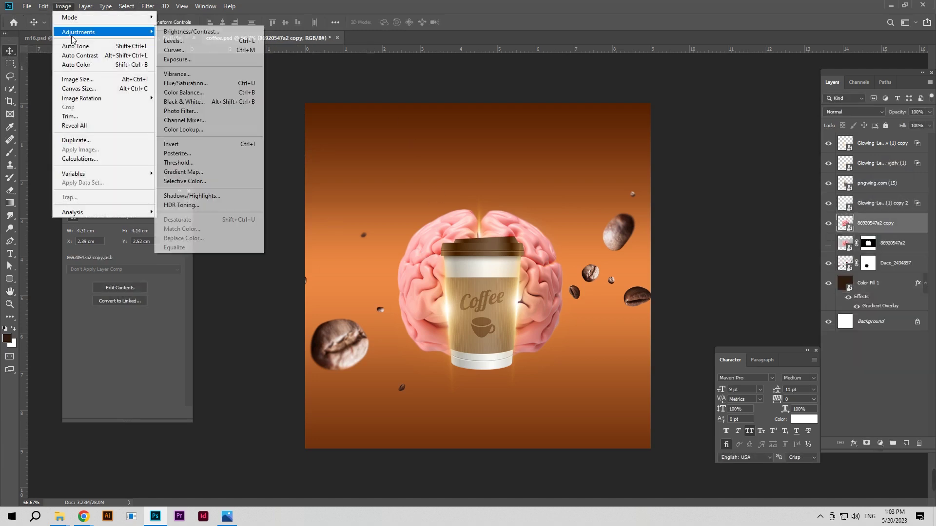
{"action": "left_click", "coordinate": [186, 93]}
{"action": "left_click_drag", "start_coordinate": [407, 118], "coordinate": [143, 91]}
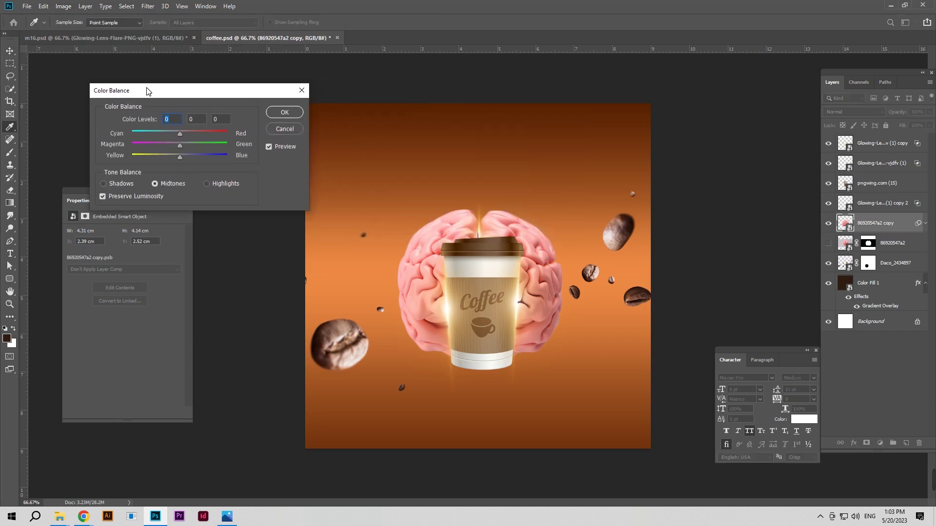
{"action": "left_click", "coordinate": [215, 184]}
{"action": "left_click_drag", "start_coordinate": [182, 158], "coordinate": [176, 157]}
{"action": "left_click", "coordinate": [175, 183]}
{"action": "left_click_drag", "start_coordinate": [178, 158], "coordinate": [177, 157]}
{"action": "left_click", "coordinate": [183, 133]}
{"action": "left_click", "coordinate": [121, 184]}
{"action": "left_click_drag", "start_coordinate": [180, 157], "coordinate": [178, 159]}
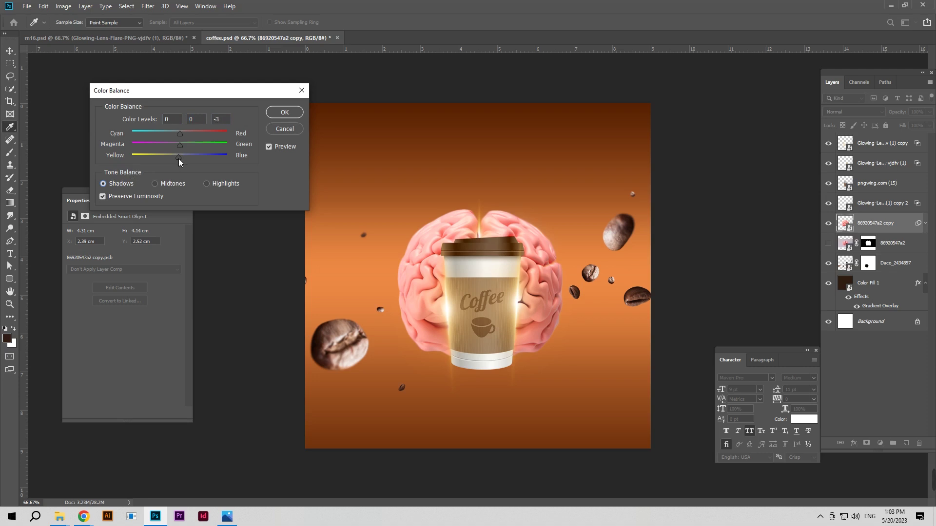
{"action": "left_click", "coordinate": [186, 134]}
{"action": "left_click", "coordinate": [293, 116]}
Warm pngwing.com (15) with Color Balance: highlights strongly yellow, midtones slightly yellow
{"action": "key", "text": "v"}
{"action": "left_click", "coordinate": [481, 266]}
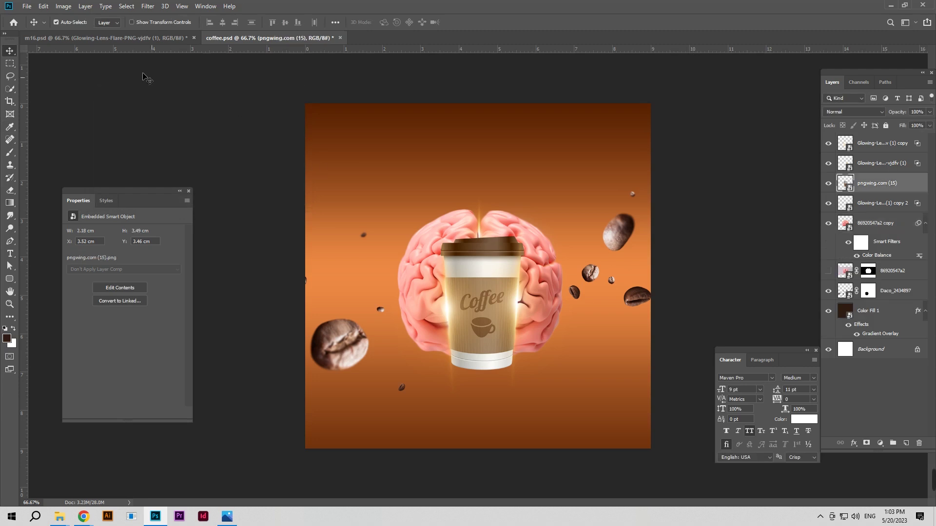
{"action": "left_click", "coordinate": [63, 6]}
{"action": "left_click", "coordinate": [190, 90]}
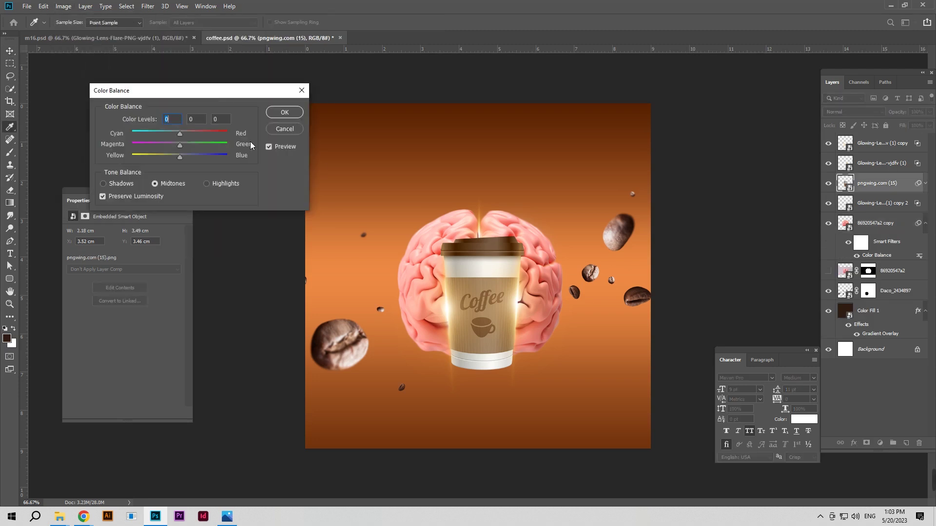
{"action": "left_click_drag", "start_coordinate": [177, 157], "coordinate": [177, 156]}
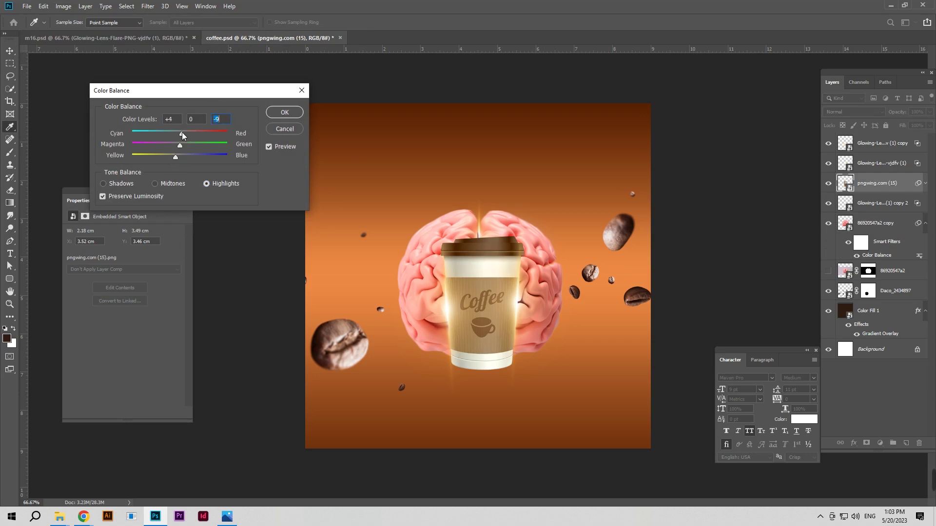
{"action": "left_click", "coordinate": [167, 183]}
{"action": "left_click_drag", "start_coordinate": [178, 157], "coordinate": [177, 157]}
{"action": "left_click", "coordinate": [119, 184]}
{"action": "left_click", "coordinate": [286, 112]}
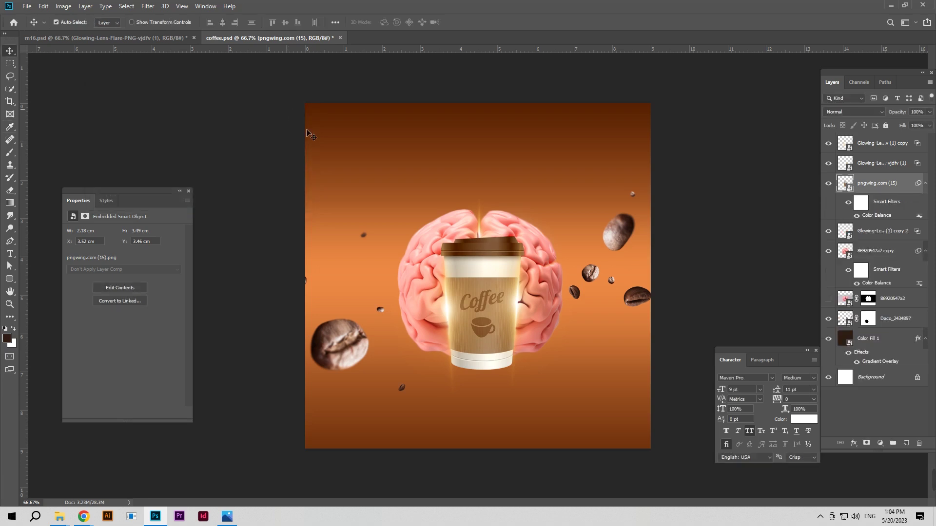
Try a Levels adjustment on the glow flare layer, then cancel it
{"action": "left_click", "coordinate": [510, 302]}
{"action": "left_click", "coordinate": [73, 10]}
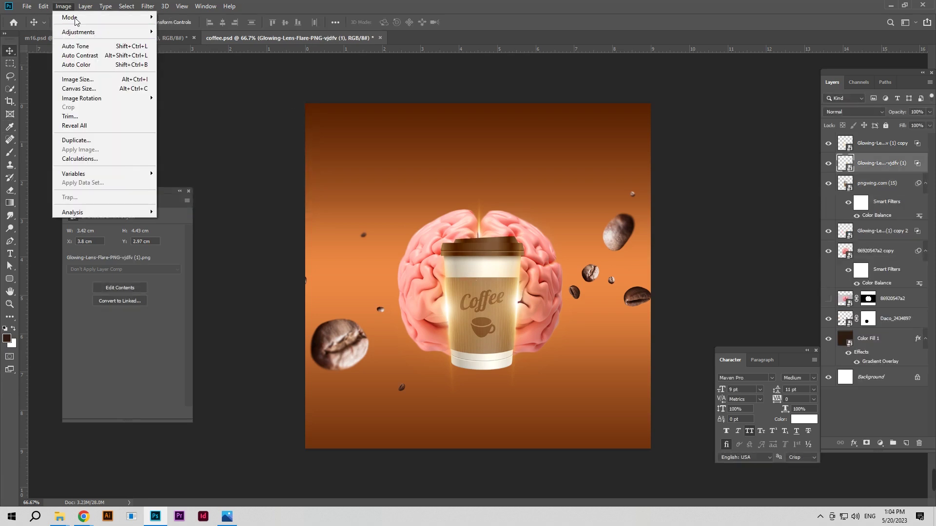
{"action": "left_click", "coordinate": [180, 41]}
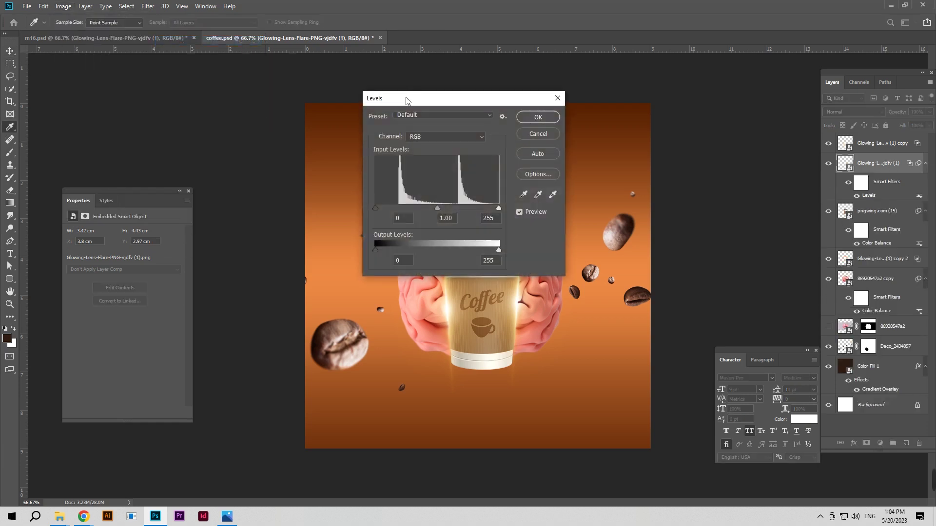
{"action": "left_click_drag", "start_coordinate": [414, 100], "coordinate": [169, 77]}
{"action": "left_click_drag", "start_coordinate": [192, 186], "coordinate": [198, 186]}
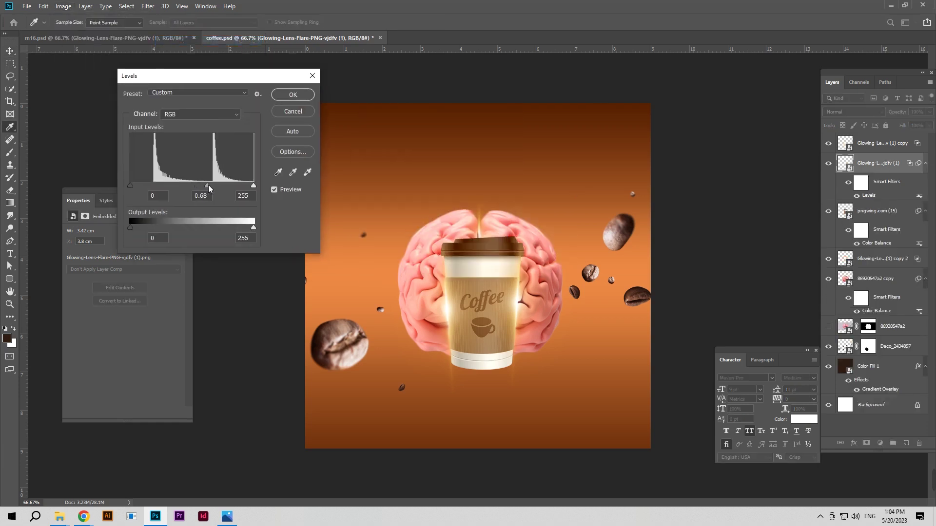
{"action": "left_click", "coordinate": [295, 112]}
Apply Levels to pngwing.com (15), darkening its midtones to 0.94
{"action": "left_click", "coordinate": [64, 6]}
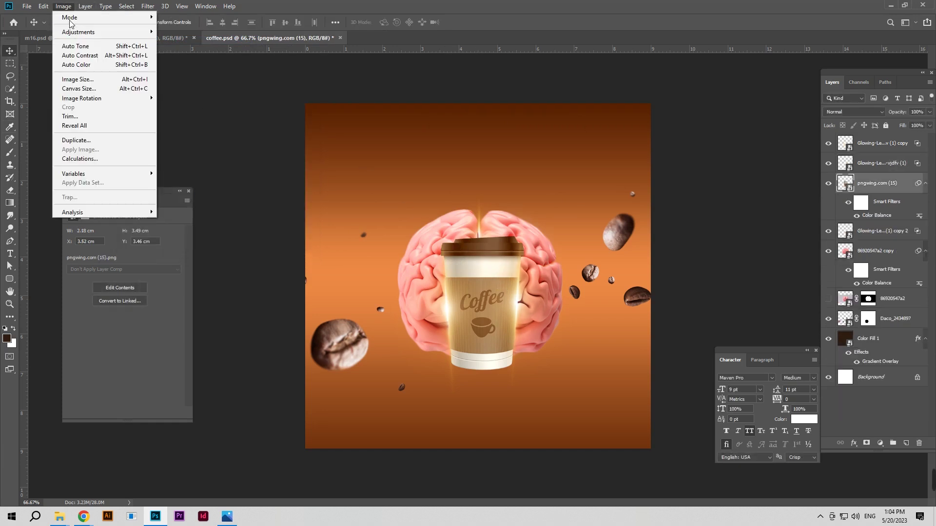
{"action": "left_click", "coordinate": [191, 93]}
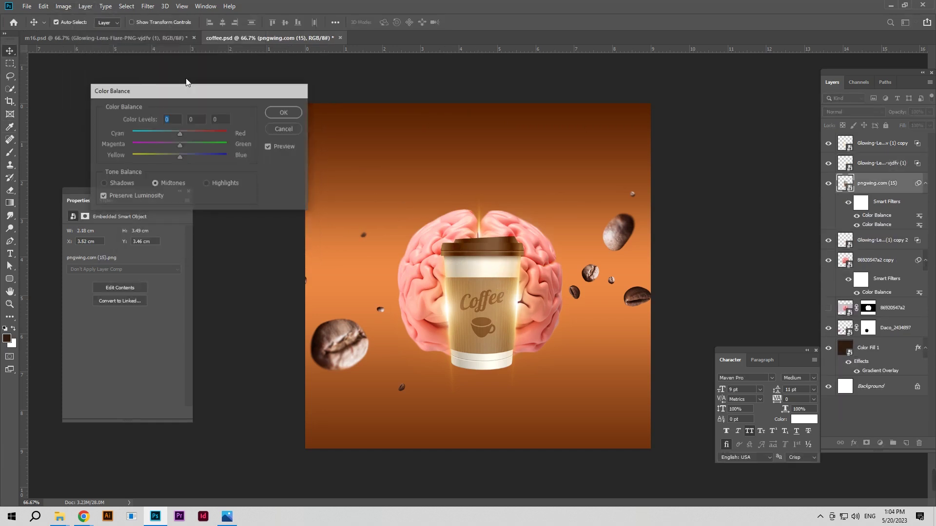
{"action": "left_click", "coordinate": [285, 128]}
{"action": "left_click", "coordinate": [63, 6]}
{"action": "left_click", "coordinate": [187, 45]}
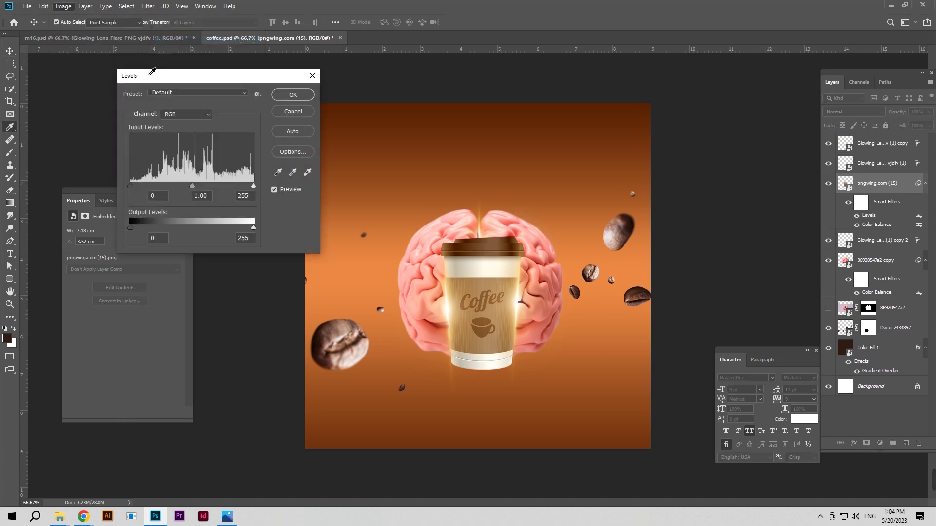
{"action": "left_click_drag", "start_coordinate": [192, 185], "coordinate": [196, 186]}
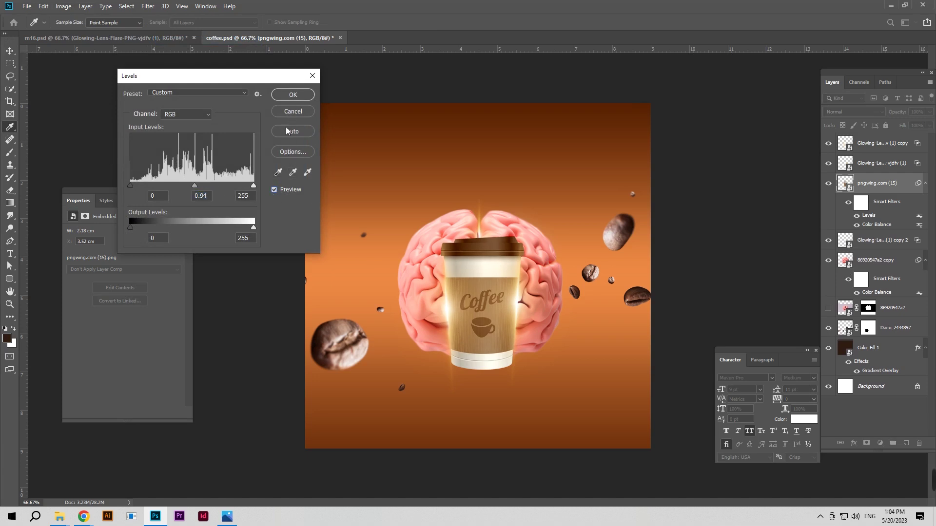
{"action": "left_click", "coordinate": [294, 95]}
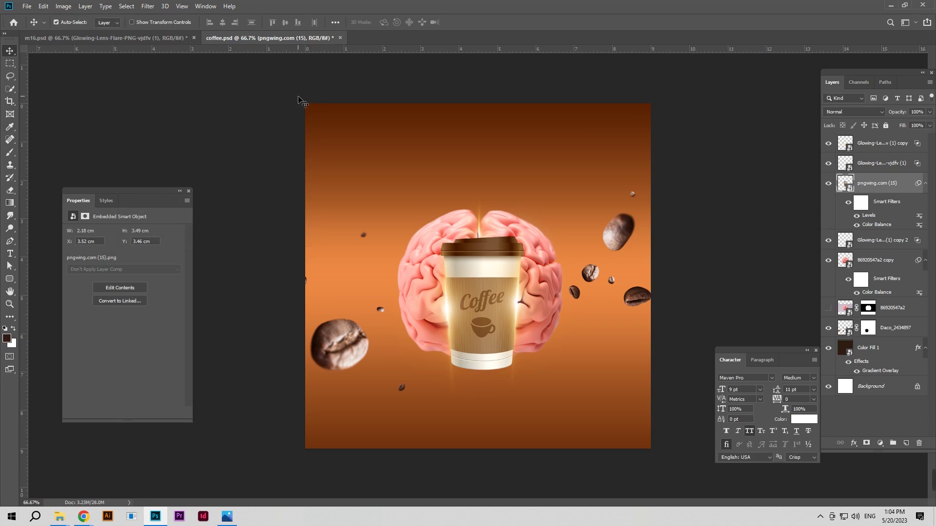
{"action": "left_click", "coordinate": [328, 349]}
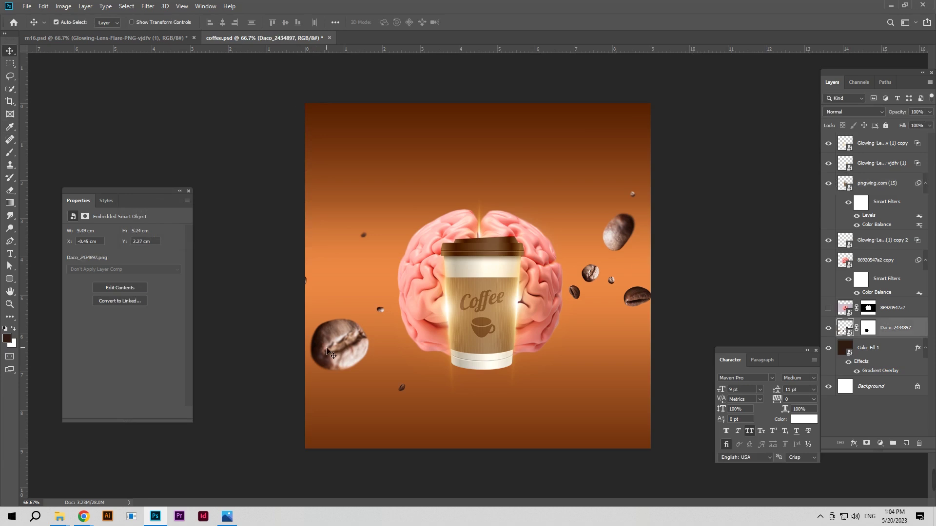
Give the large coffee bean a Color Balance warming its tones, with shadow red reduced to +5
{"action": "left_click", "coordinate": [62, 7]}
{"action": "mouse_move", "coordinate": [78, 32]}
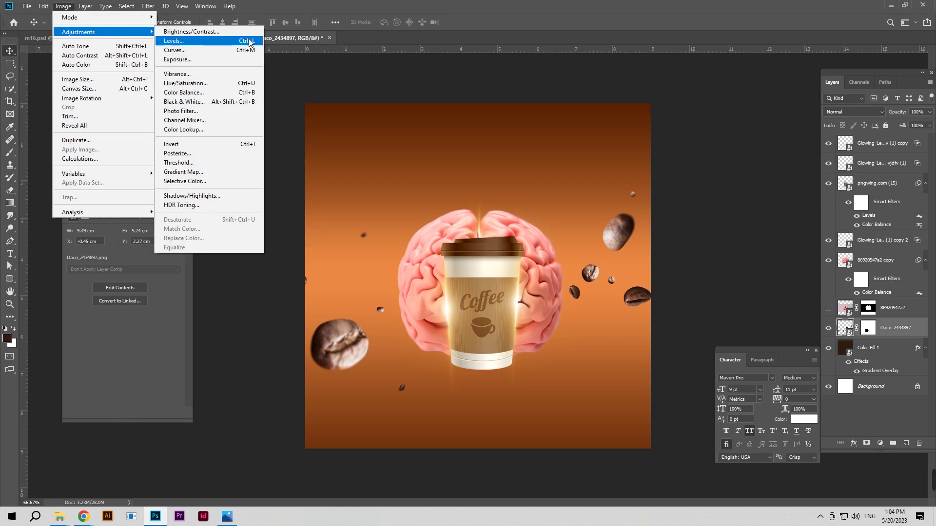
{"action": "left_click", "coordinate": [239, 92]}
{"action": "left_click", "coordinate": [213, 184]}
{"action": "left_click_drag", "start_coordinate": [182, 158], "coordinate": [175, 158]}
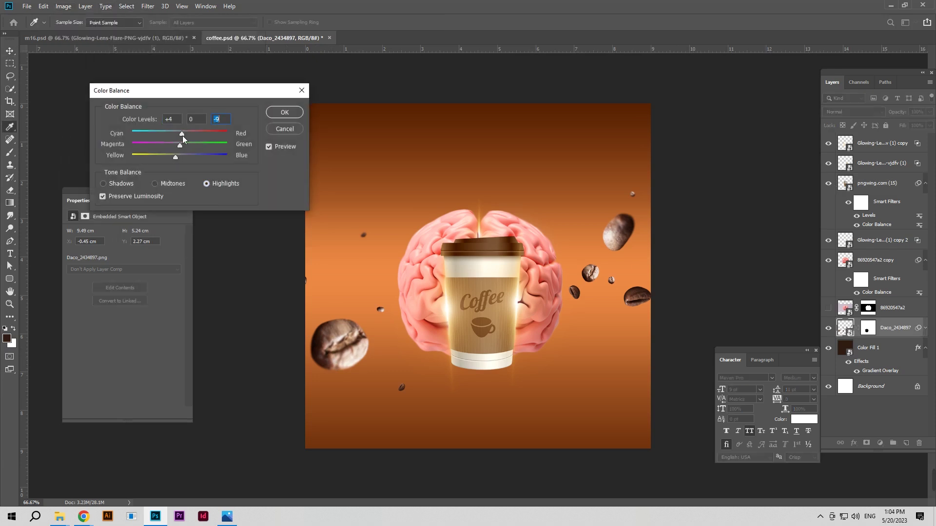
{"action": "left_click", "coordinate": [165, 184]}
{"action": "left_click_drag", "start_coordinate": [179, 156], "coordinate": [177, 157]}
{"action": "left_click", "coordinate": [123, 184]}
{"action": "left_click_drag", "start_coordinate": [185, 134], "coordinate": [182, 137]}
{"action": "left_click", "coordinate": [269, 147]}
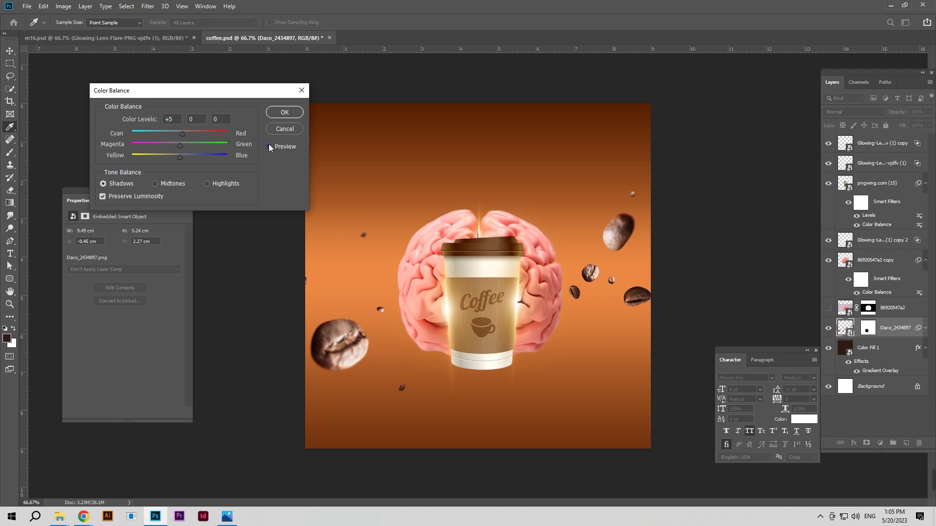
{"action": "left_click", "coordinate": [282, 113]}
Add Levels to the brain, lightening its midtones to 1.02
{"action": "left_click", "coordinate": [64, 6]}
{"action": "mouse_move", "coordinate": [78, 32]}
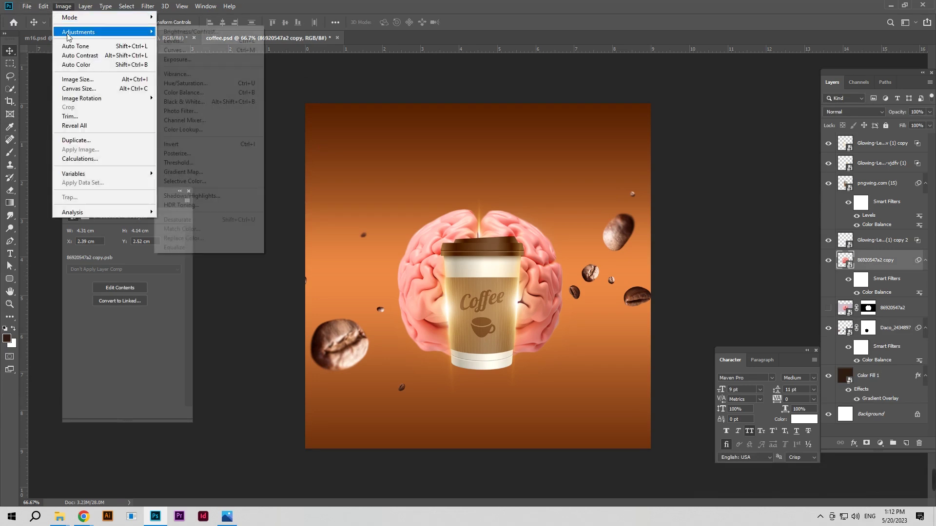
{"action": "left_click", "coordinate": [176, 41]}
{"action": "left_click", "coordinate": [191, 186]}
{"action": "left_click", "coordinate": [274, 190]}
{"action": "left_click", "coordinate": [293, 94]}
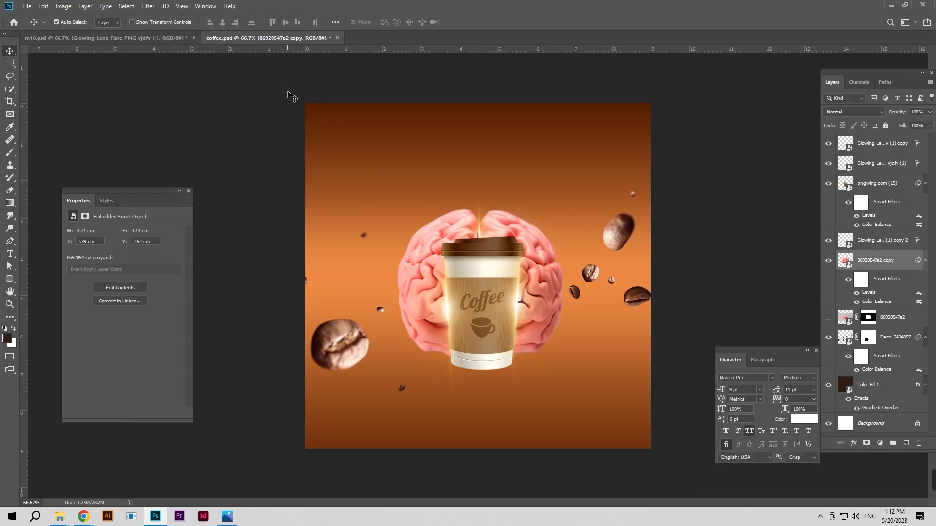
{"action": "left_click", "coordinate": [531, 221]}
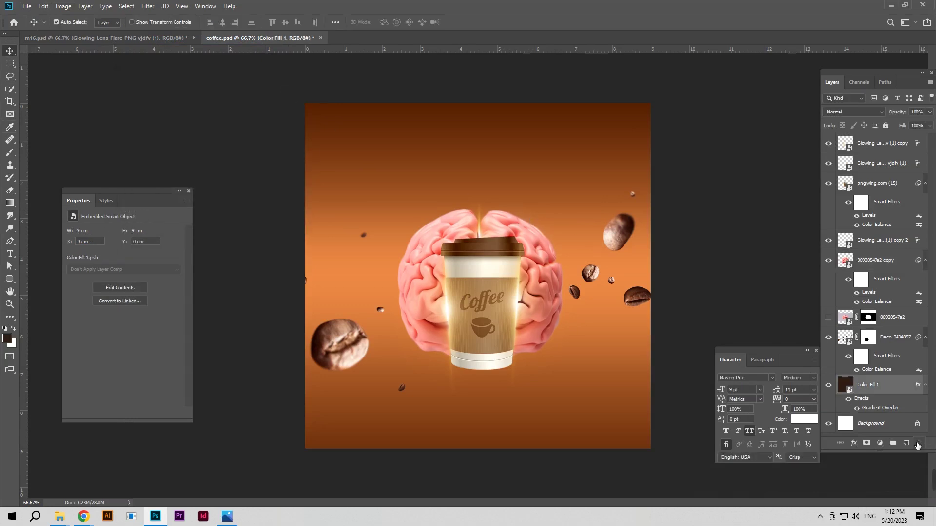
On a new layer, paint a light orange glow behind the cup with a ~580 px soft brush
{"action": "left_click", "coordinate": [906, 443]}
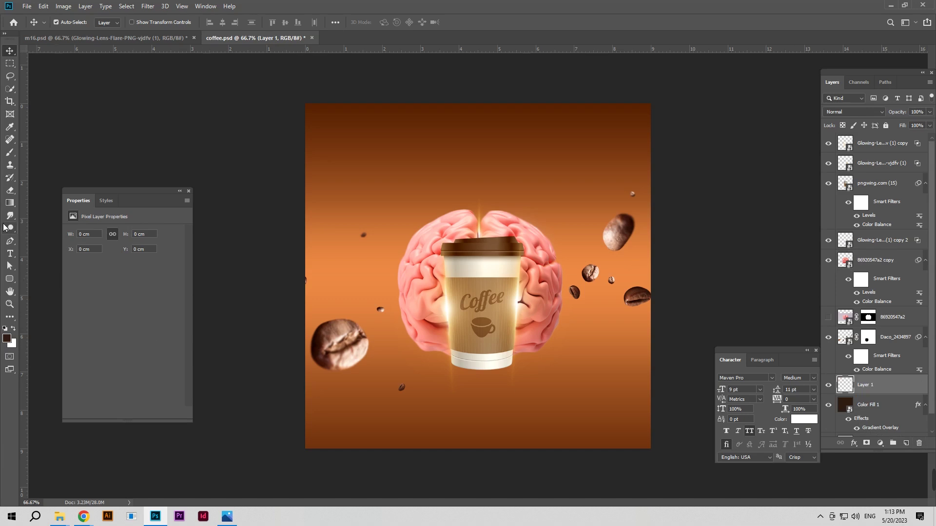
{"action": "left_click", "coordinate": [10, 153]}
{"action": "left_click", "coordinate": [49, 152]}
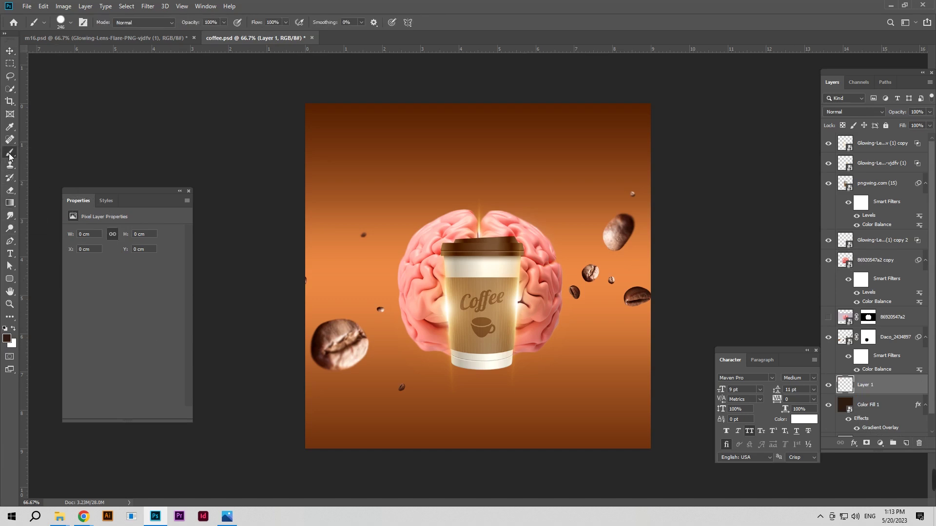
{"action": "right_click", "coordinate": [461, 295], "text": "alt"}
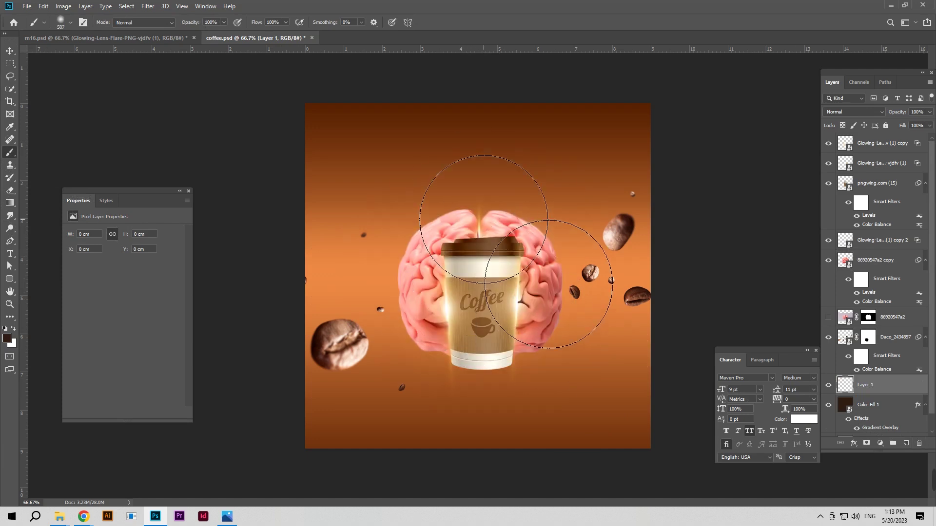
{"action": "left_click", "coordinate": [395, 276], "text": "alt"}
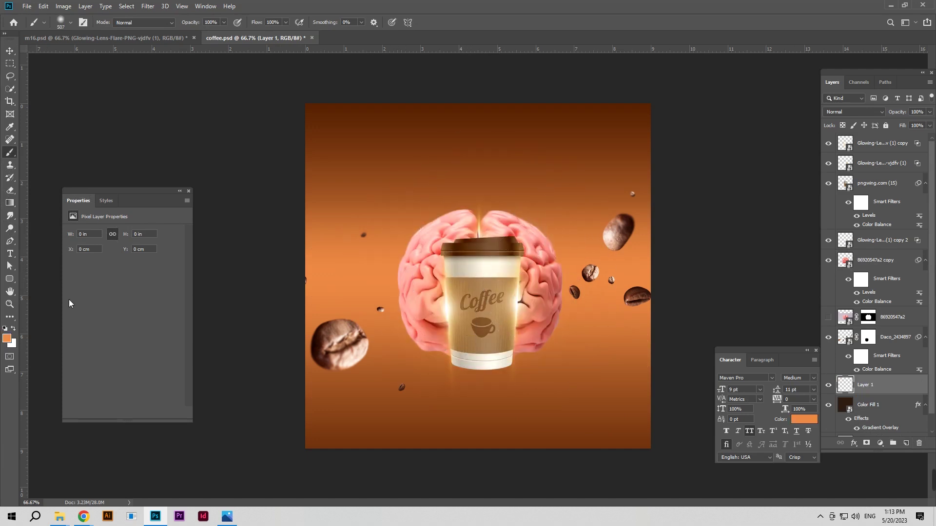
{"action": "left_click", "coordinate": [8, 340]}
{"action": "left_click_drag", "start_coordinate": [759, 231], "coordinate": [748, 222]}
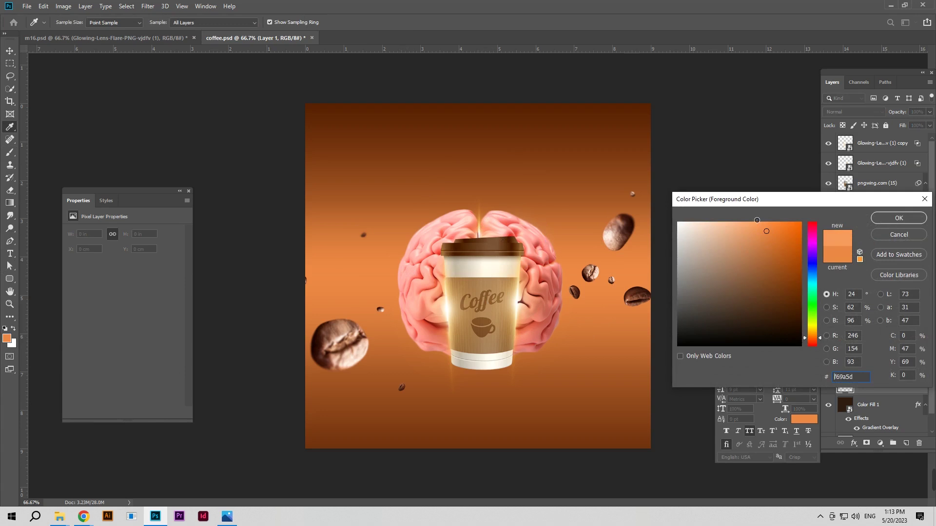
{"action": "left_click", "coordinate": [906, 220]}
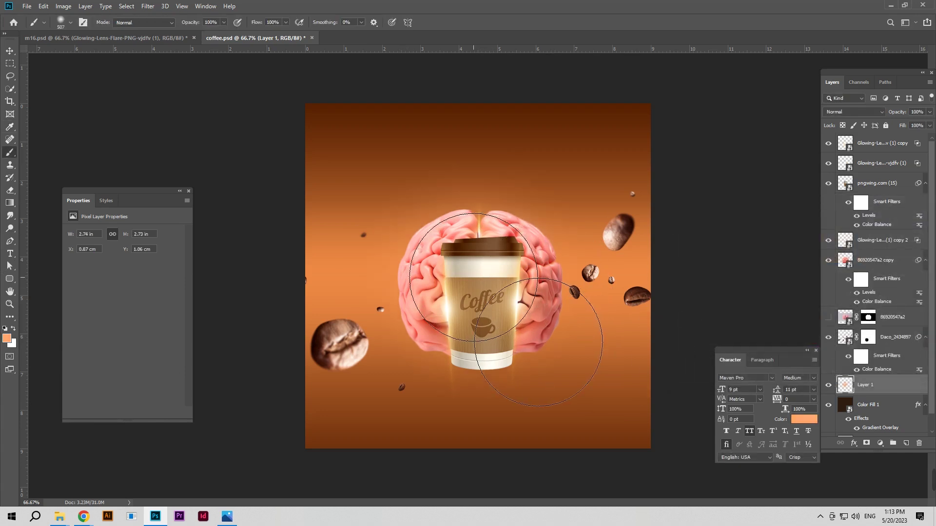
{"action": "left_click_drag", "start_coordinate": [475, 315], "coordinate": [488, 315]}
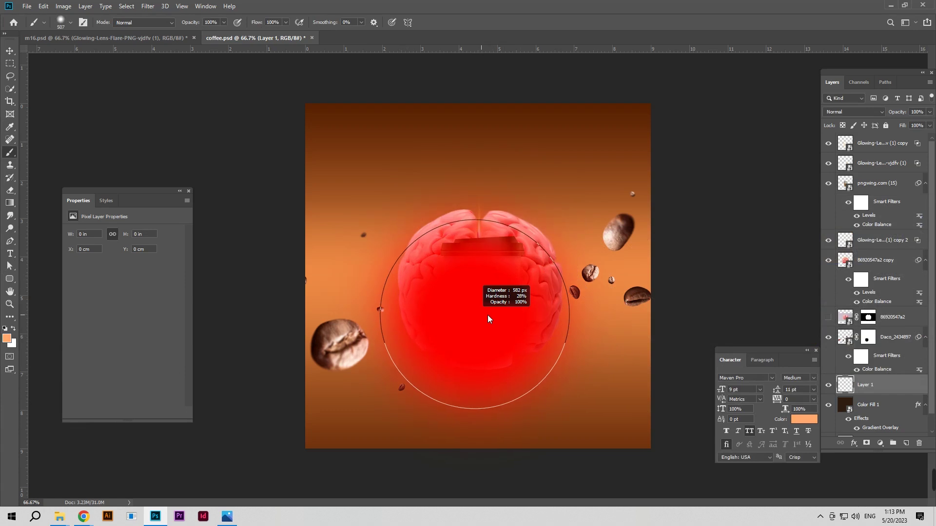
{"action": "left_click", "coordinate": [482, 284]}
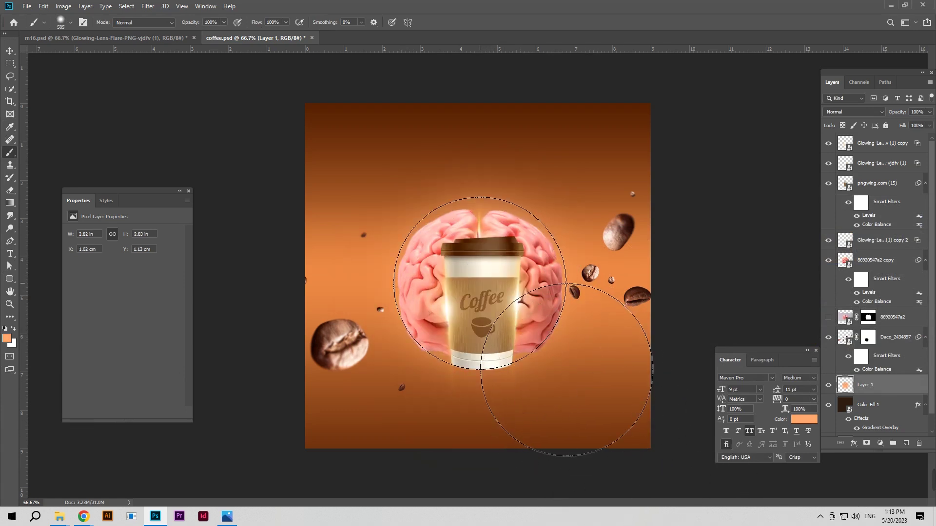
Dab soft peach light around the cup with a resized brush
{"action": "left_click_drag", "start_coordinate": [480, 283], "coordinate": [463, 282]}
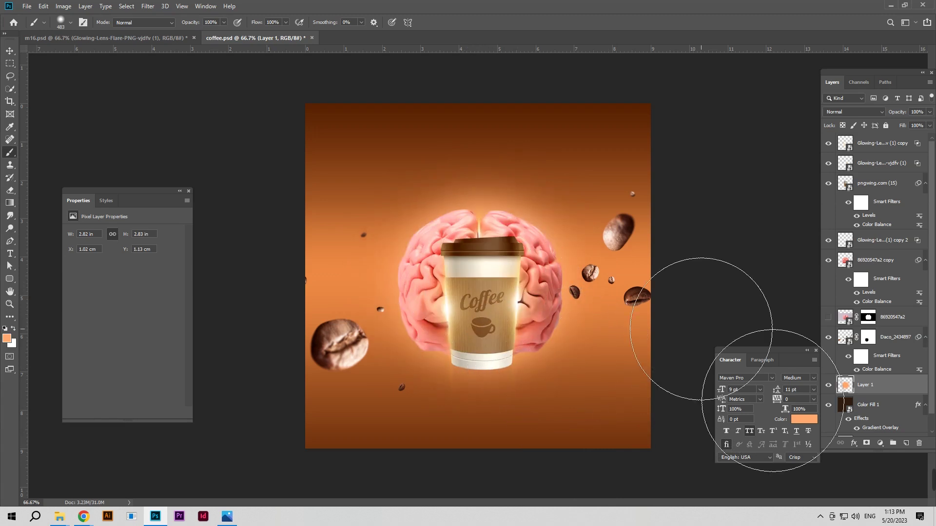
{"action": "left_click", "coordinate": [7, 338]}
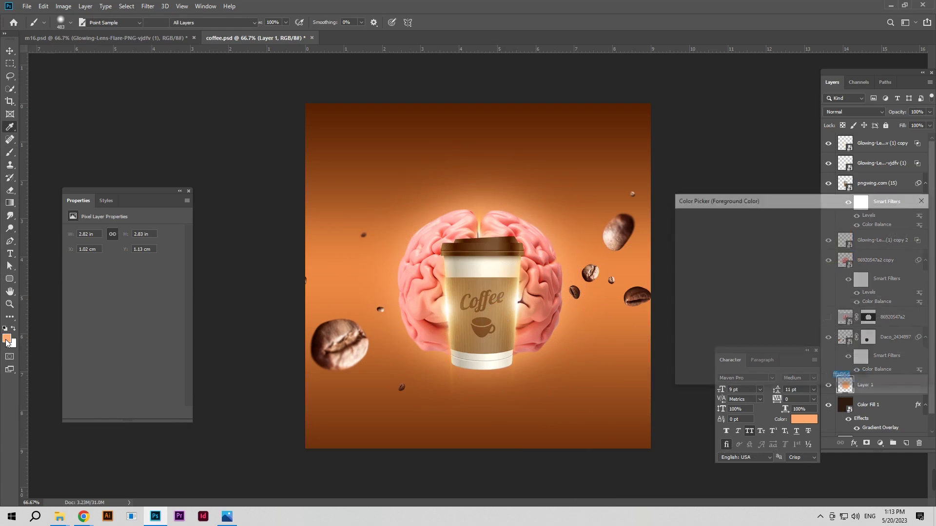
{"action": "left_click", "coordinate": [898, 218]}
{"action": "mouse_move", "coordinate": [469, 287]}
{"action": "left_mouse_down"}
{"action": "mouse_move", "coordinate": [470, 215]}
{"action": "mouse_move", "coordinate": [518, 276]}
{"action": "left_mouse_up"}
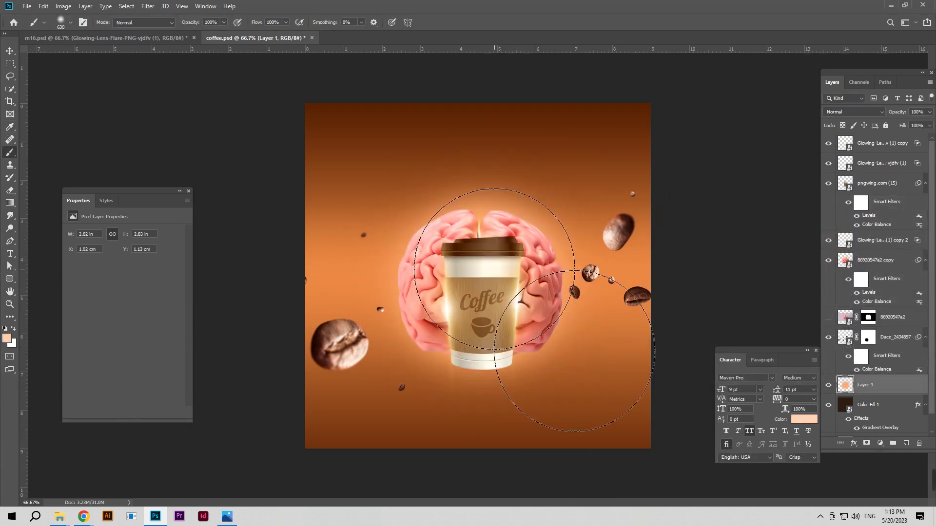
{"action": "left_click", "coordinate": [485, 238]}
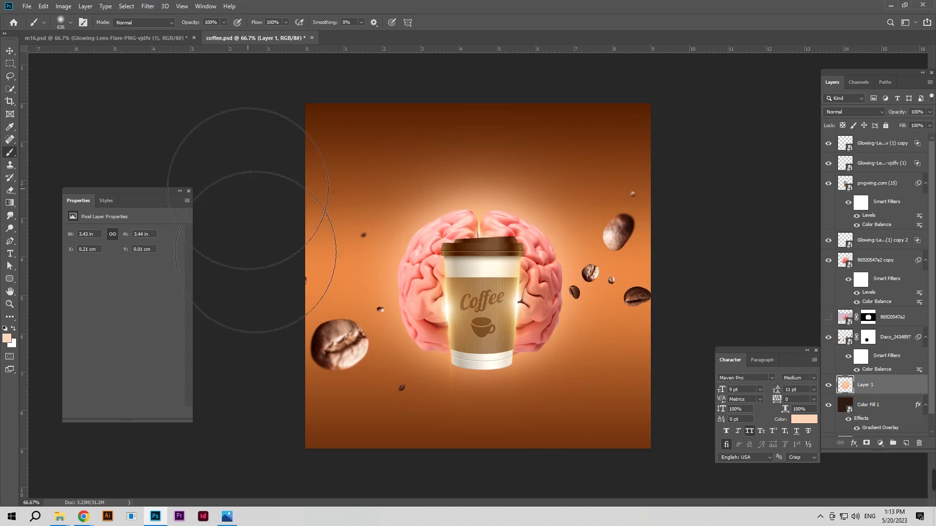
Paint a faint elliptical glow across the cup using an ellipse brush at 20% opacity
{"action": "key", "text": "0"}
{"action": "key", "text": "1"}
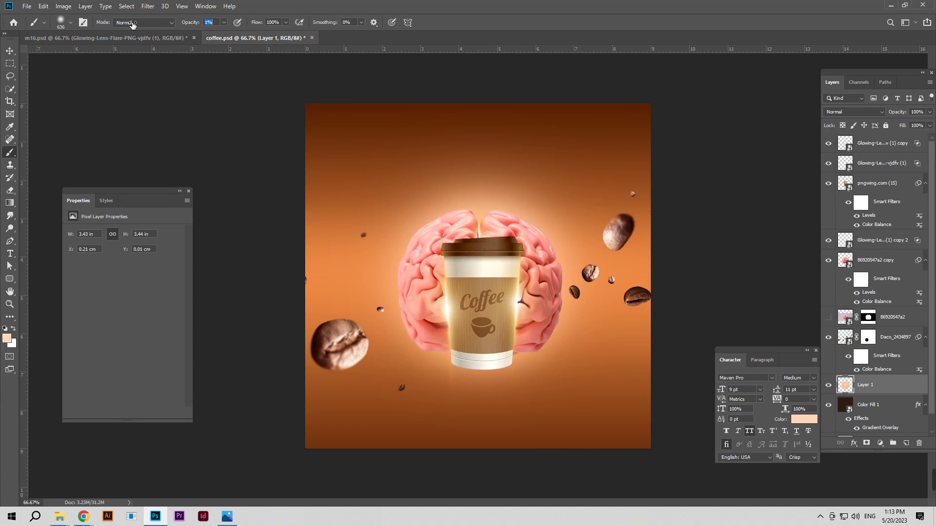
{"action": "type", "text": "5"}
{"action": "left_click_drag", "start_coordinate": [134, 24], "coordinate": [142, 24]}
{"action": "left_click", "coordinate": [61, 26]}
{"action": "left_click_drag", "start_coordinate": [29, 69], "coordinate": [29, 61]}
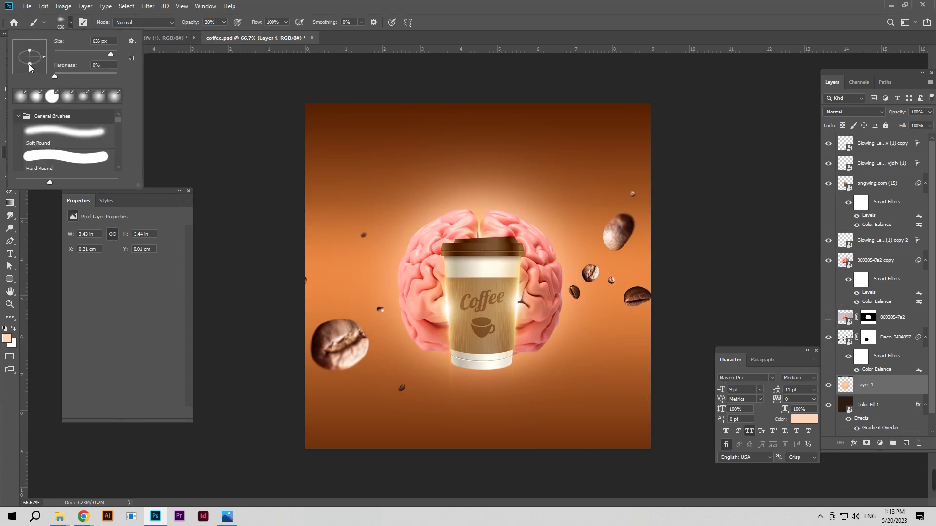
{"action": "left_click", "coordinate": [390, 282]}
{"action": "left_click_drag", "start_coordinate": [439, 310], "coordinate": [566, 327]}
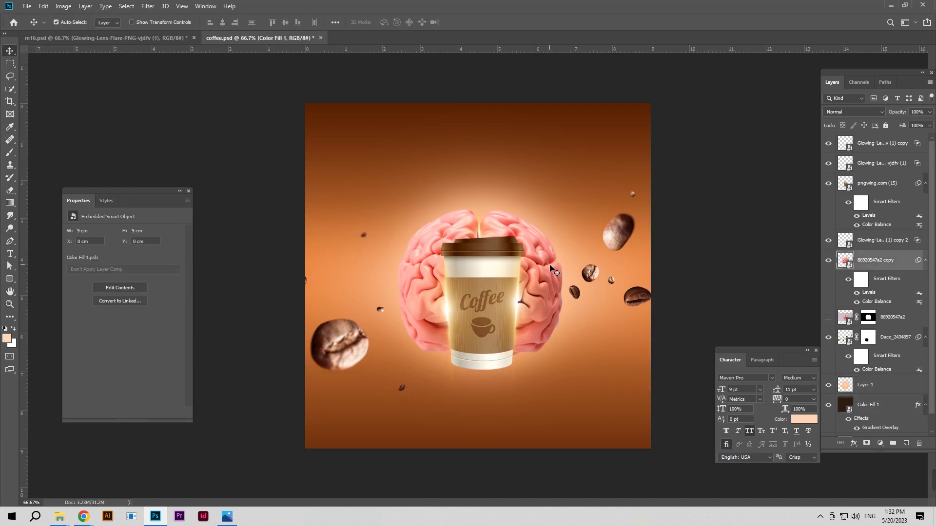
{"action": "left_click", "coordinate": [551, 268]}
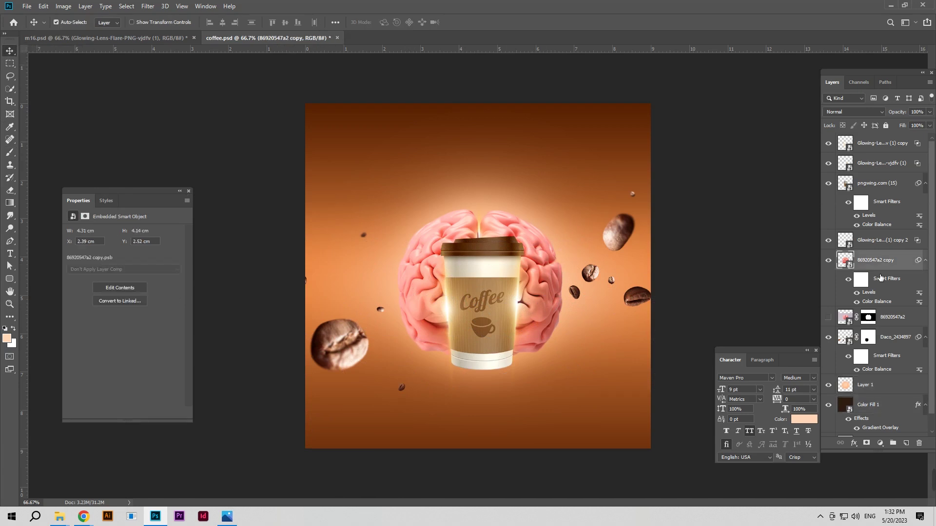
Give the brain layer a light peach Outer Glow plus an Inner Glow
{"action": "double_click", "coordinate": [918, 271]}
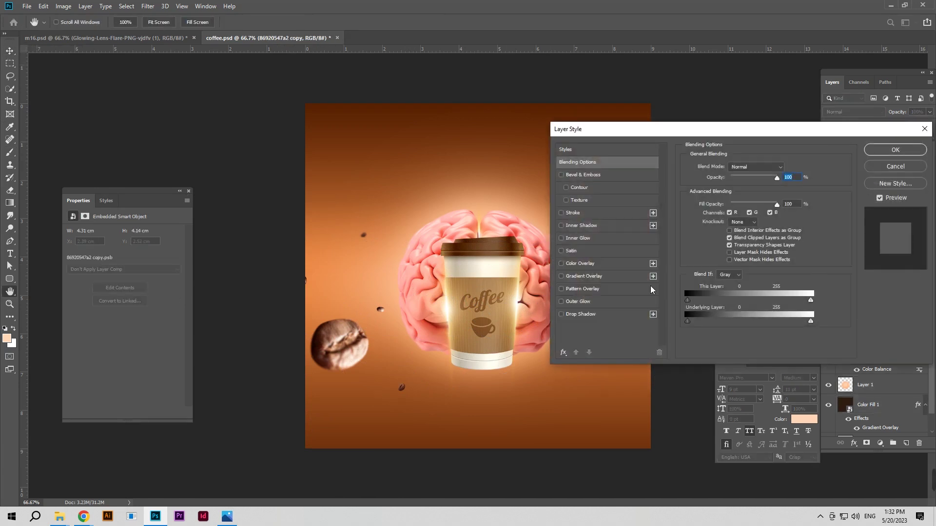
{"action": "left_click", "coordinate": [598, 302]}
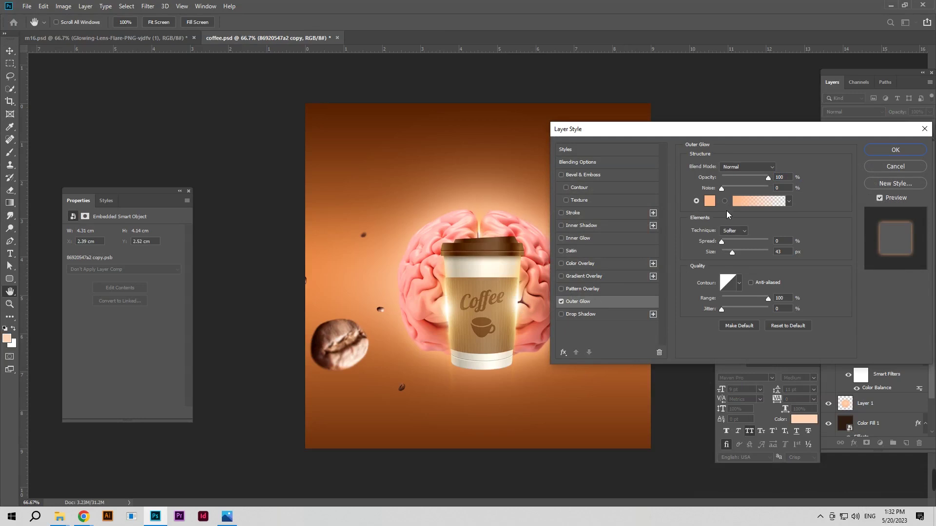
{"action": "left_click", "coordinate": [710, 201]}
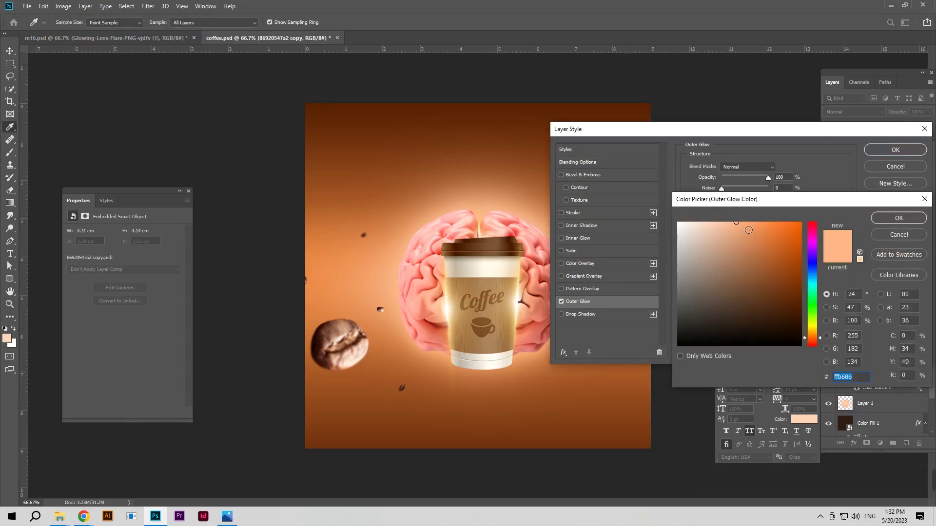
{"action": "left_click", "coordinate": [733, 223]}
{"action": "left_click", "coordinate": [738, 220]}
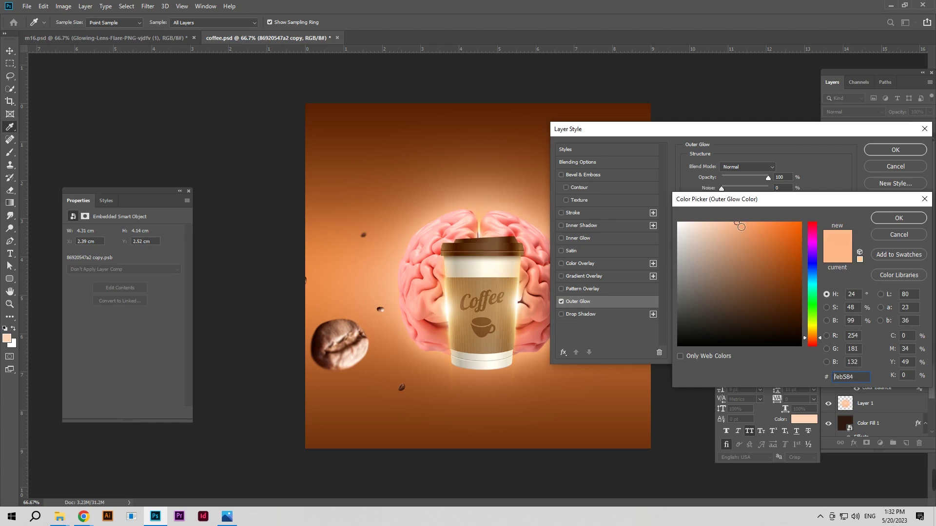
{"action": "left_click", "coordinate": [886, 217]}
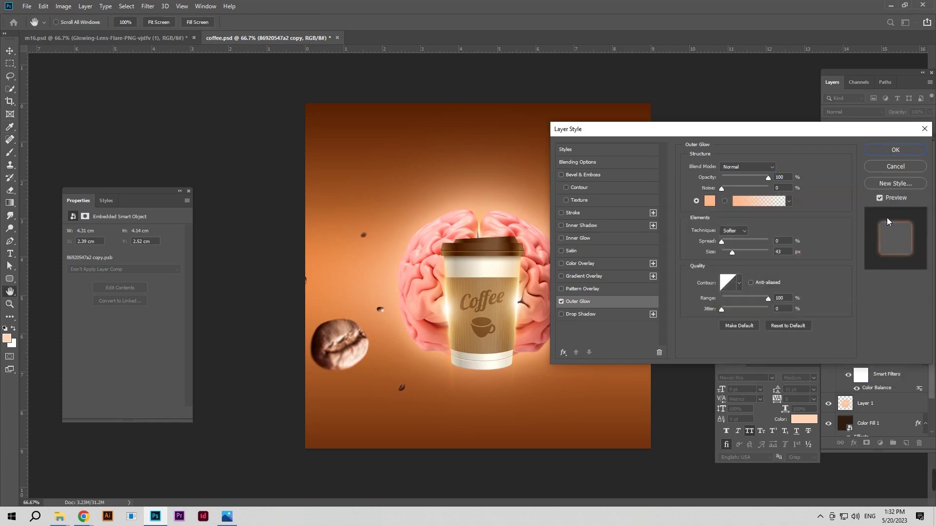
{"action": "left_click", "coordinate": [590, 241]}
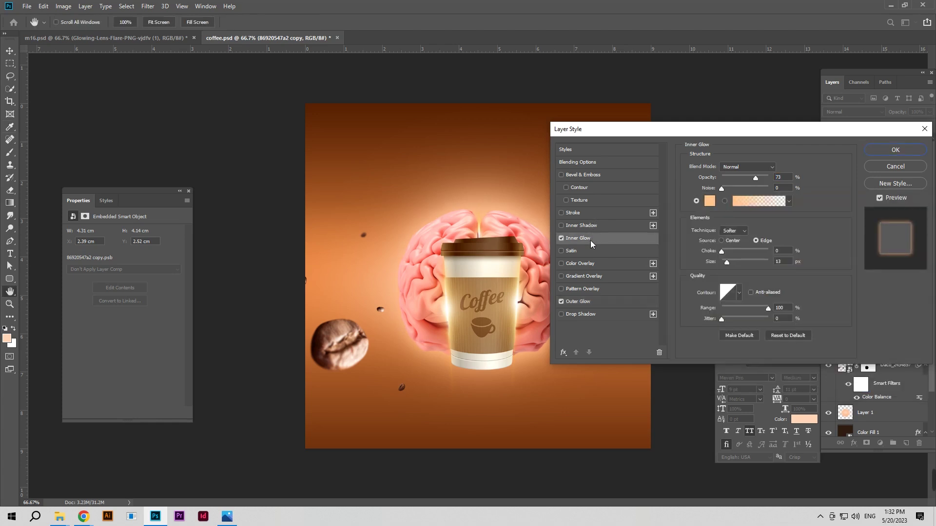
{"action": "left_click", "coordinate": [710, 200]}
{"action": "left_click", "coordinate": [884, 231]}
{"action": "left_click", "coordinate": [887, 148]}
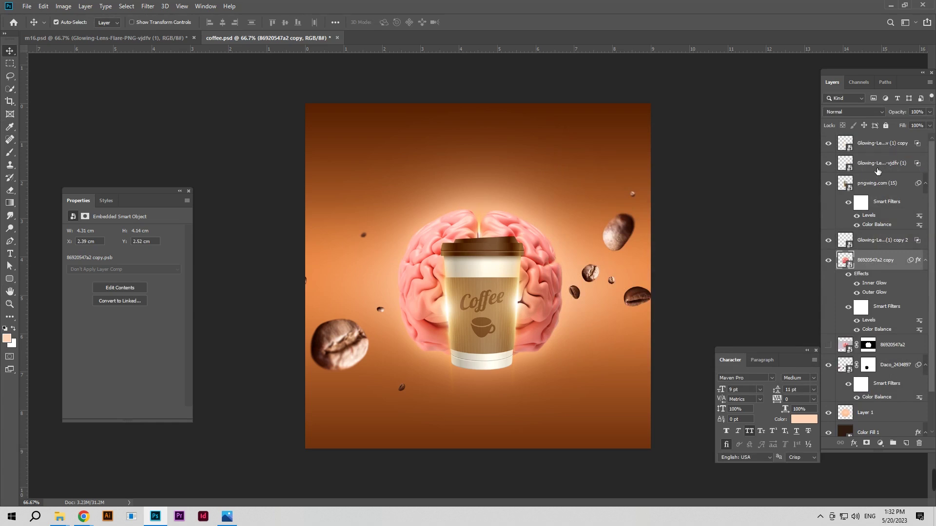
Add a new layer clipped to the beans and set a ~43 px brush at 100% opacity
{"action": "left_click", "coordinate": [588, 325]}
{"action": "left_click", "coordinate": [620, 234]}
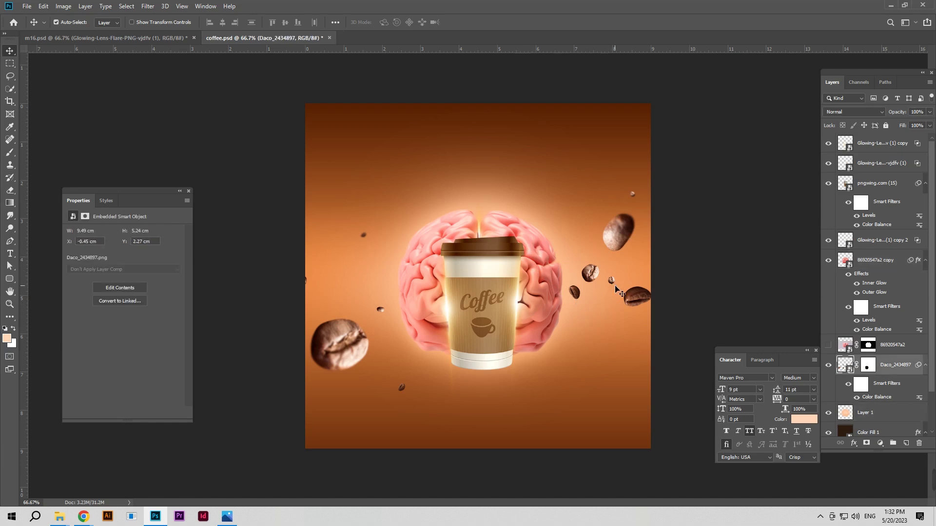
{"action": "scroll", "coordinate": [618, 282], "scroll_direction": "up", "scroll_amount": 1}
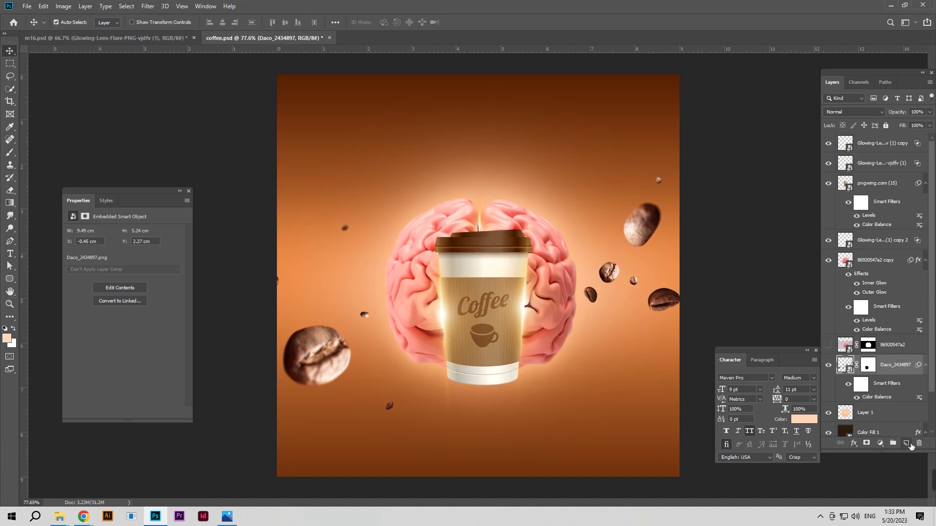
{"action": "left_click", "coordinate": [906, 443]}
{"action": "right_click", "coordinate": [900, 366]}
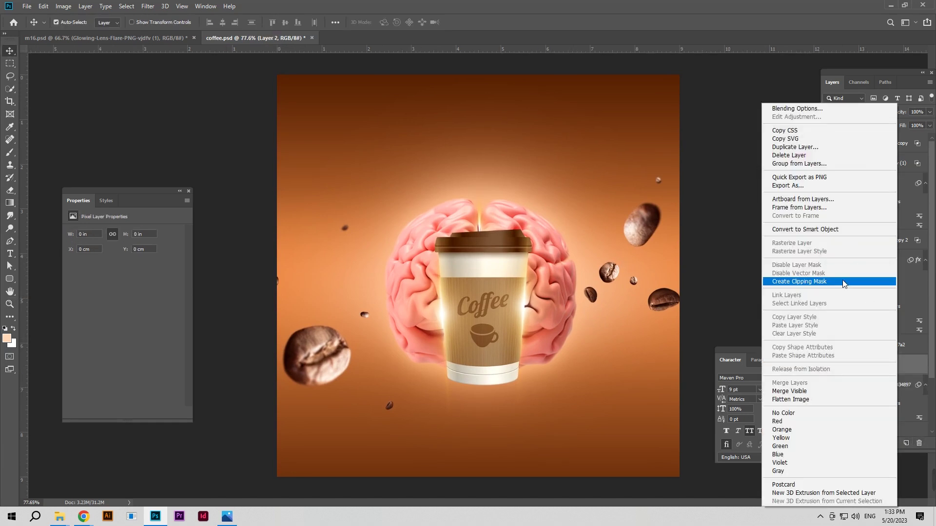
{"action": "left_click", "coordinate": [847, 282]}
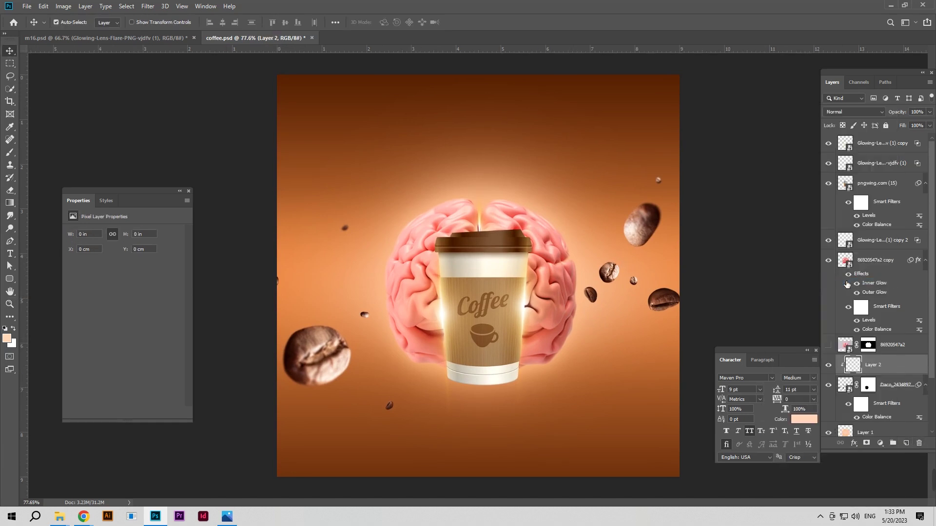
{"action": "left_click", "coordinate": [10, 152]}
{"action": "left_click", "coordinate": [60, 22]}
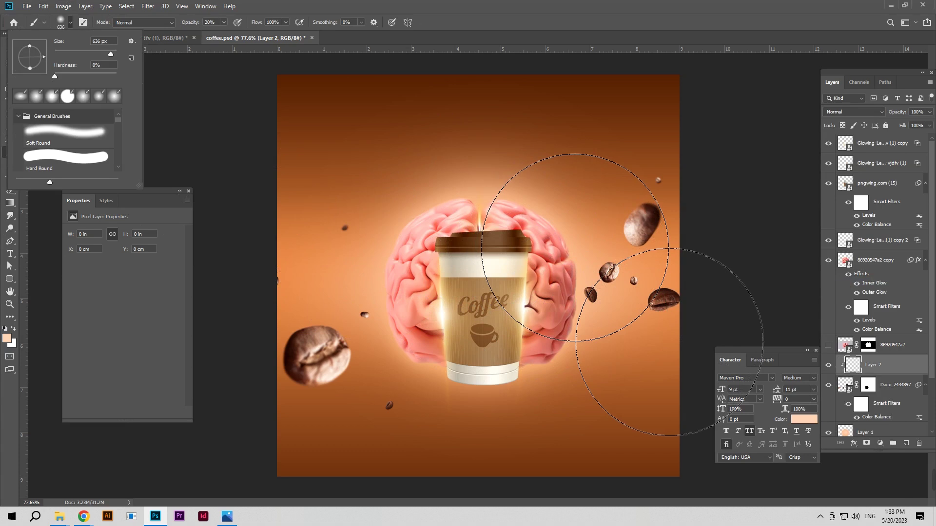
{"action": "right_click", "coordinate": [574, 248], "text": "alt"}
{"action": "key", "text": "0"}
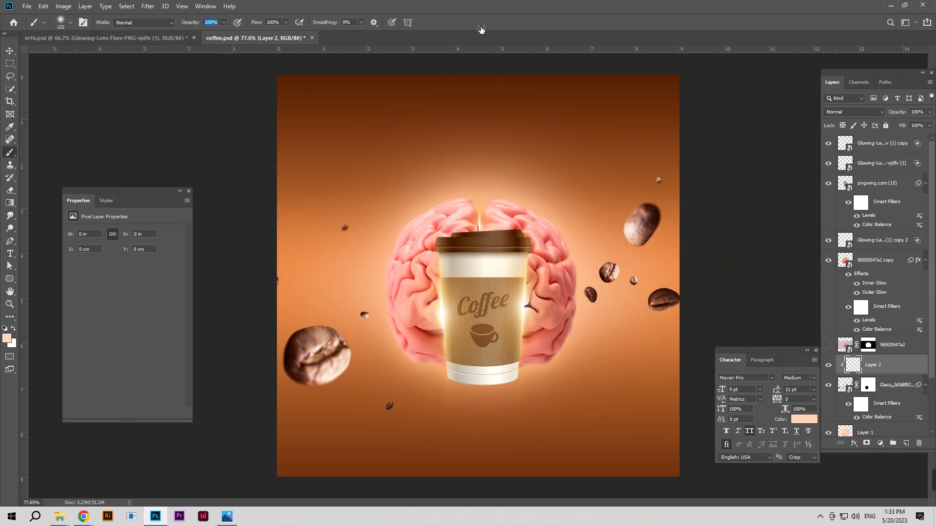
{"action": "scroll", "coordinate": [682, 265], "scroll_direction": "up", "scroll_amount": 5}
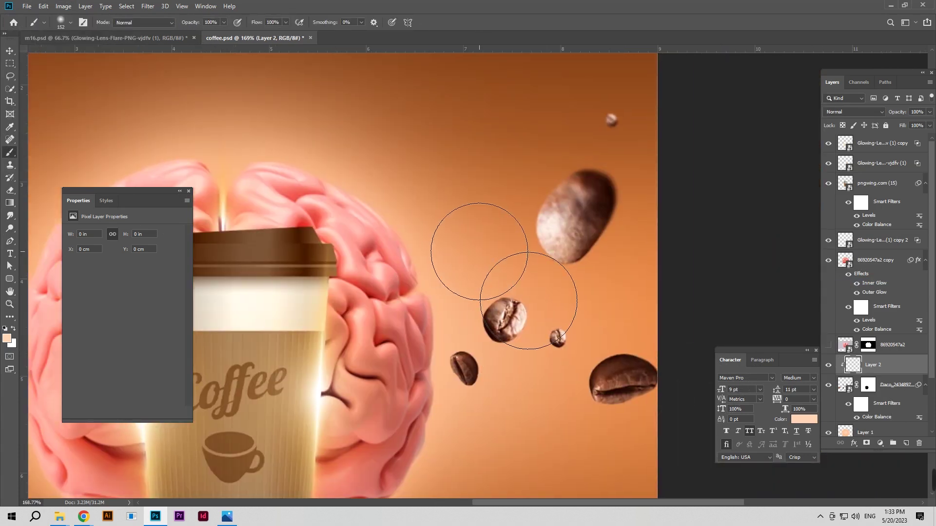
{"action": "right_click", "coordinate": [480, 252], "text": "alt"}
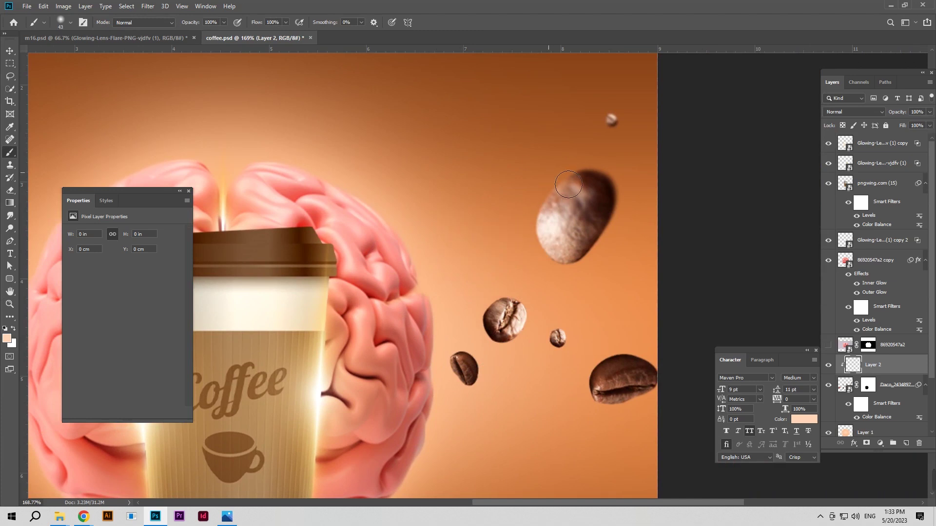
Paint light highlight strokes along the edges of the large and surrounding beans
{"action": "mouse_move", "coordinate": [582, 176]}
{"action": "left_mouse_down"}
{"action": "mouse_move", "coordinate": [545, 206]}
{"action": "mouse_move", "coordinate": [535, 236]}
{"action": "mouse_move", "coordinate": [564, 288]}
{"action": "mouse_move", "coordinate": [636, 260]}
{"action": "left_mouse_up"}
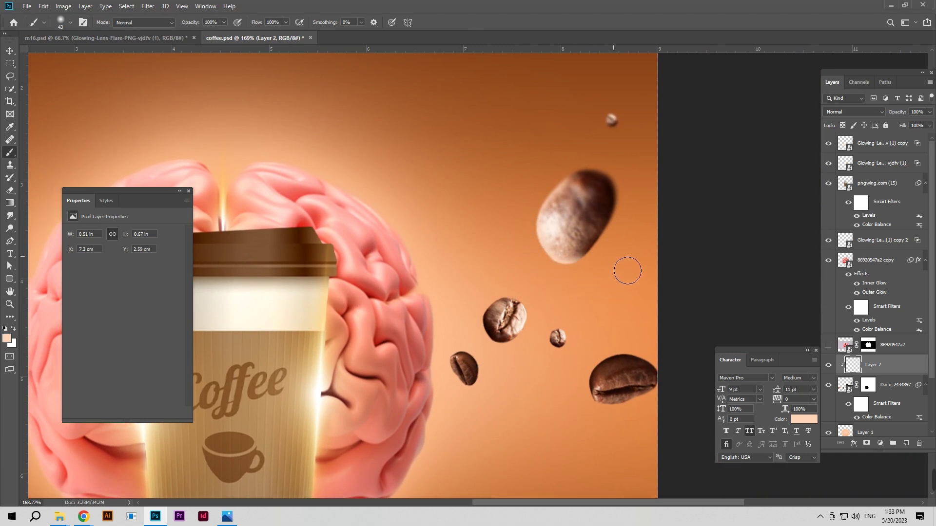
{"action": "mouse_move", "coordinate": [548, 305]}
{"action": "left_mouse_down"}
{"action": "mouse_move", "coordinate": [502, 305]}
{"action": "mouse_move", "coordinate": [496, 379]}
{"action": "mouse_move", "coordinate": [471, 348]}
{"action": "mouse_move", "coordinate": [452, 386]}
{"action": "mouse_move", "coordinate": [461, 397]}
{"action": "left_mouse_up"}
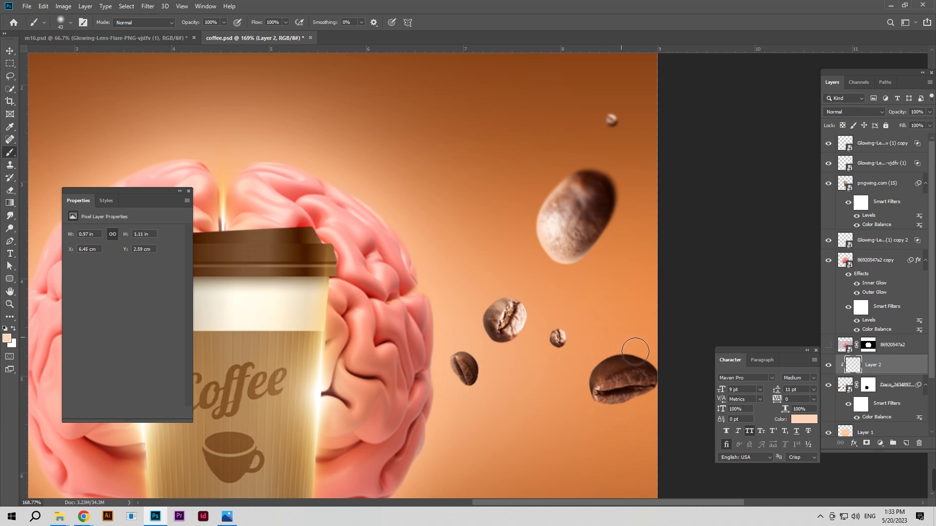
{"action": "mouse_move", "coordinate": [613, 363]}
{"action": "left_mouse_down"}
{"action": "mouse_move", "coordinate": [588, 373]}
{"action": "mouse_move", "coordinate": [587, 433]}
{"action": "left_mouse_up"}
{"action": "scroll", "coordinate": [537, 298], "scroll_direction": "left", "scroll_amount": 3}
{"action": "scroll", "coordinate": [488, 307], "scroll_direction": "left", "scroll_amount": 3}
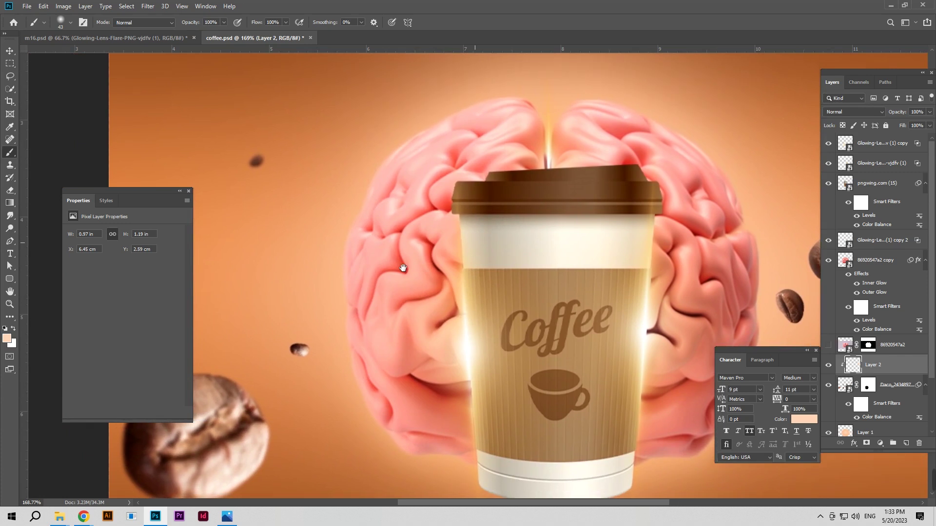
{"action": "scroll", "coordinate": [457, 313], "scroll_direction": "left", "scroll_amount": 2}
{"action": "left_click_drag", "start_coordinate": [457, 314], "coordinate": [403, 343]}
{"action": "scroll", "coordinate": [416, 318], "scroll_direction": "down", "scroll_amount": 2}
{"action": "scroll", "coordinate": [415, 318], "scroll_direction": "left", "scroll_amount": 2}
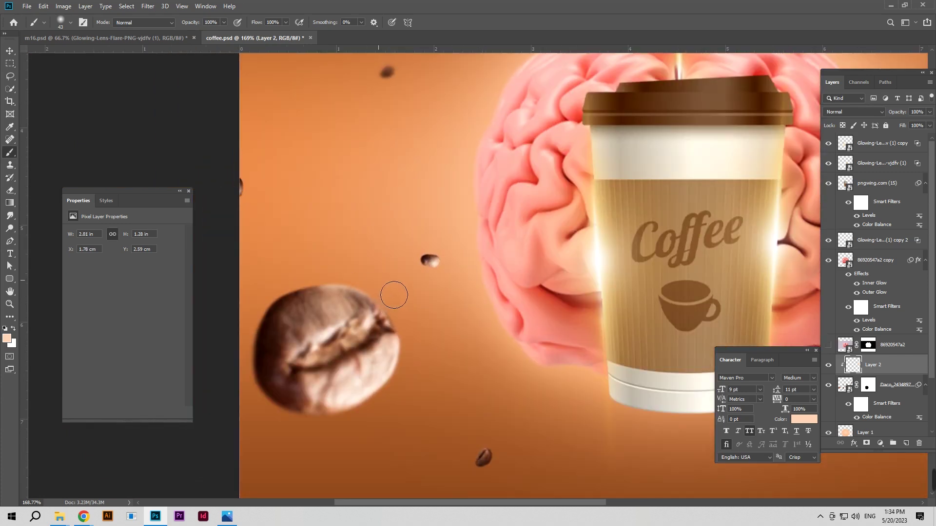
{"action": "left_click_drag", "start_coordinate": [410, 316], "coordinate": [387, 322]}
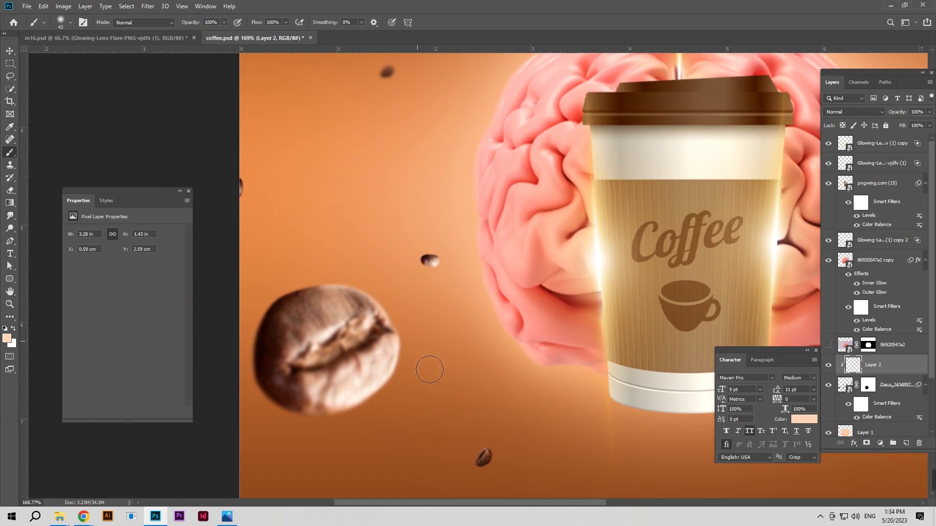
{"action": "left_click_drag", "start_coordinate": [324, 278], "coordinate": [307, 288]}
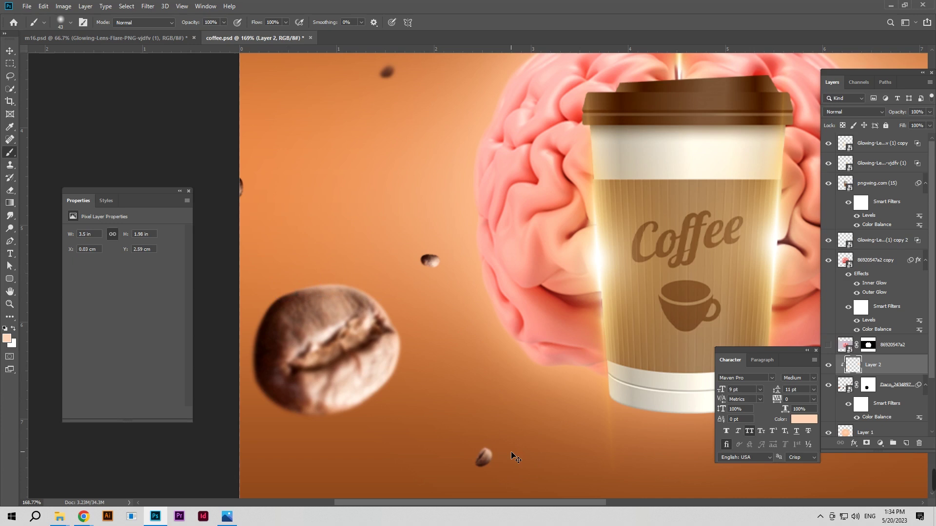
Zoom out to view the whole poster and show the bean highlight layer again
{"action": "left_click_drag", "start_coordinate": [511, 455], "coordinate": [520, 462]}
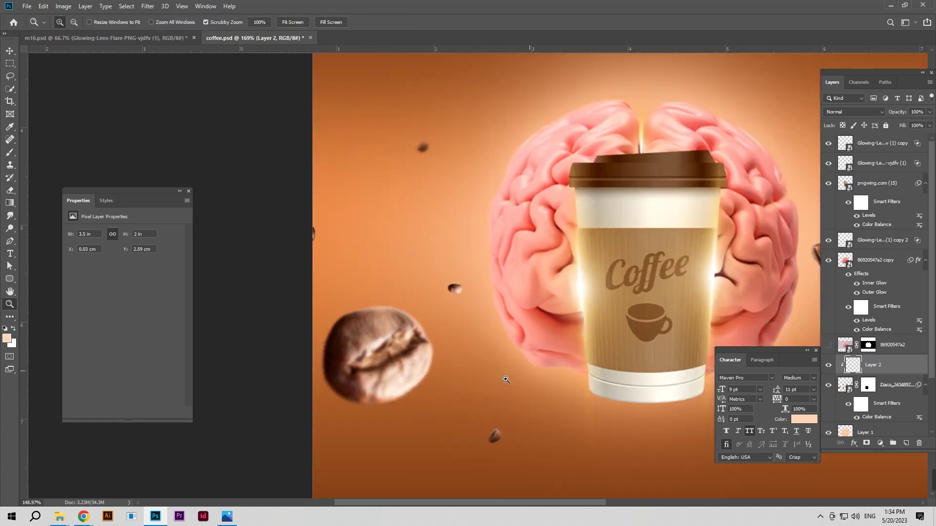
{"action": "scroll", "coordinate": [487, 380], "scroll_direction": "down", "scroll_amount": 5}
{"action": "left_click", "coordinate": [832, 365]}
{"action": "left_click_drag", "start_coordinate": [491, 326], "coordinate": [519, 321]}
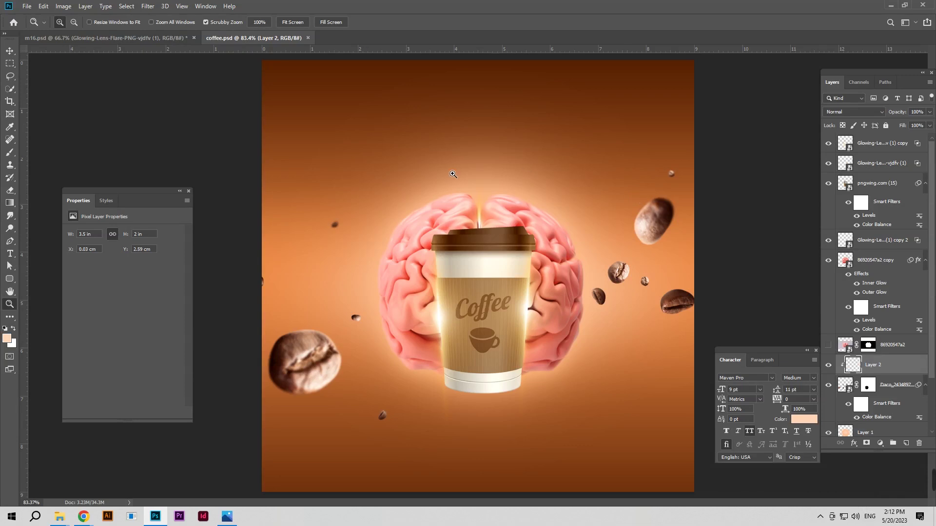
{"action": "left_click", "coordinate": [9, 241]}
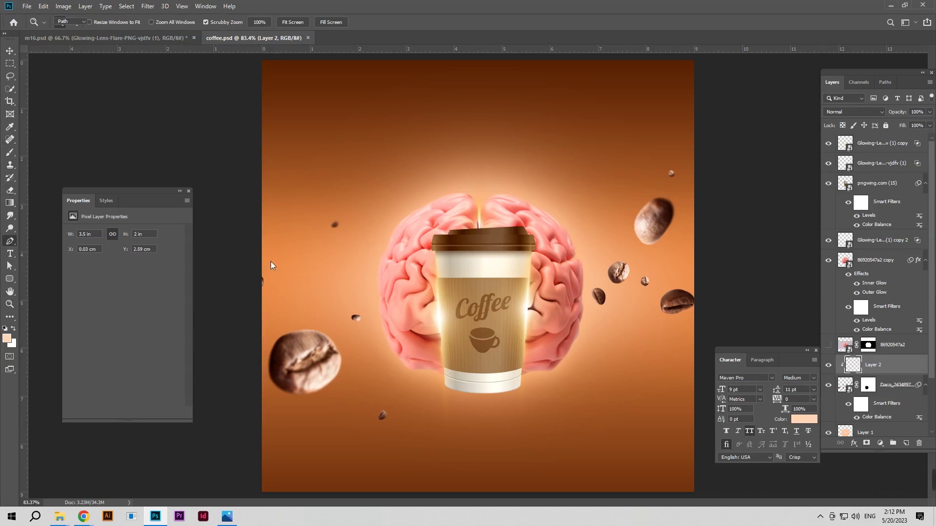
Draw a trapezoid path under the cup and convert it into a selection
{"action": "scroll", "coordinate": [384, 303], "scroll_direction": "down", "scroll_amount": 2}
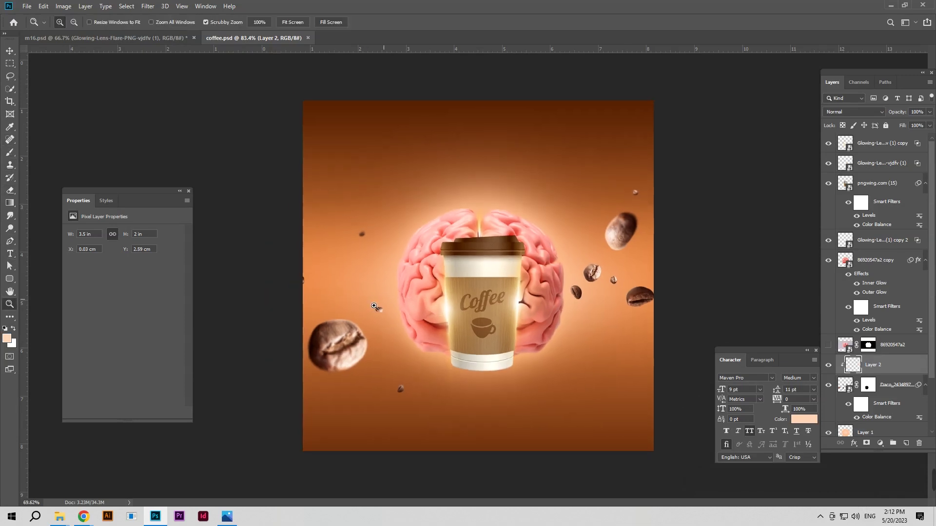
{"action": "left_click", "coordinate": [425, 349]}
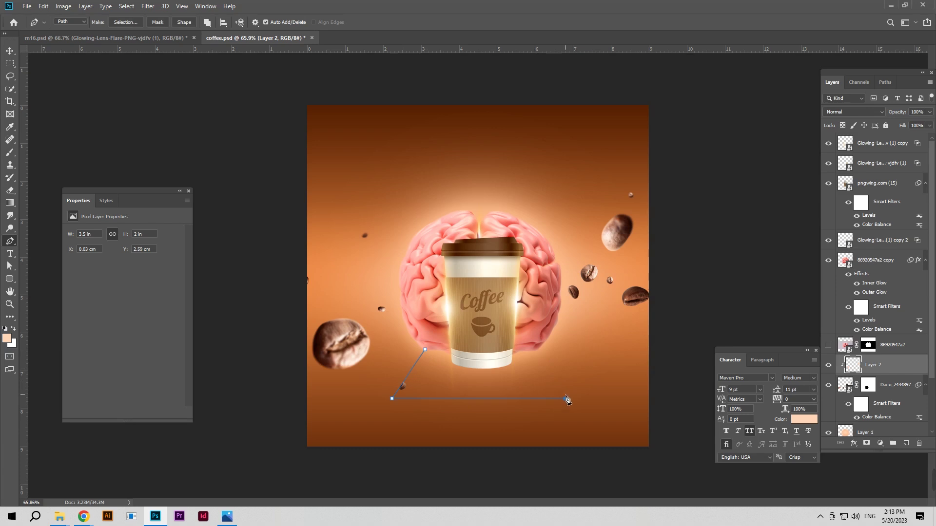
{"action": "left_click", "coordinate": [425, 349]}
{"action": "right_click", "coordinate": [450, 365]}
{"action": "left_click", "coordinate": [502, 188]}
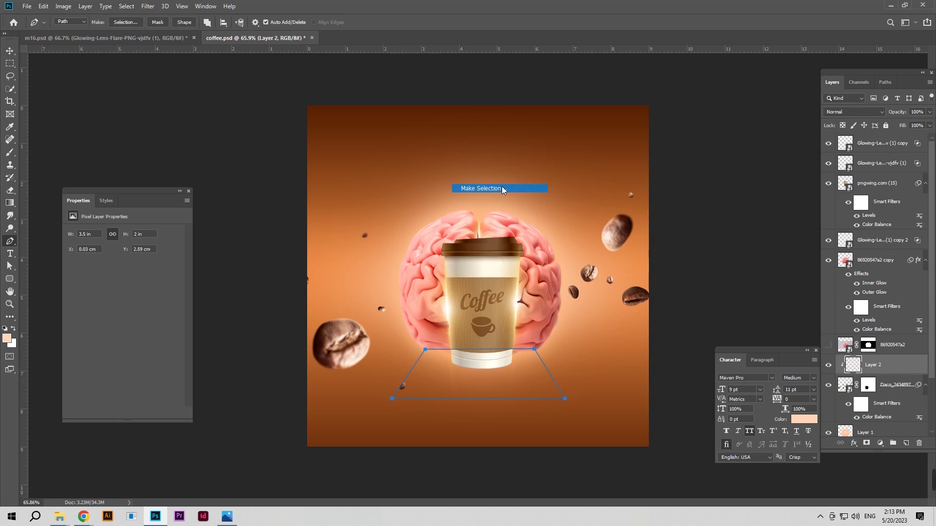
{"action": "left_click", "coordinate": [518, 138]}
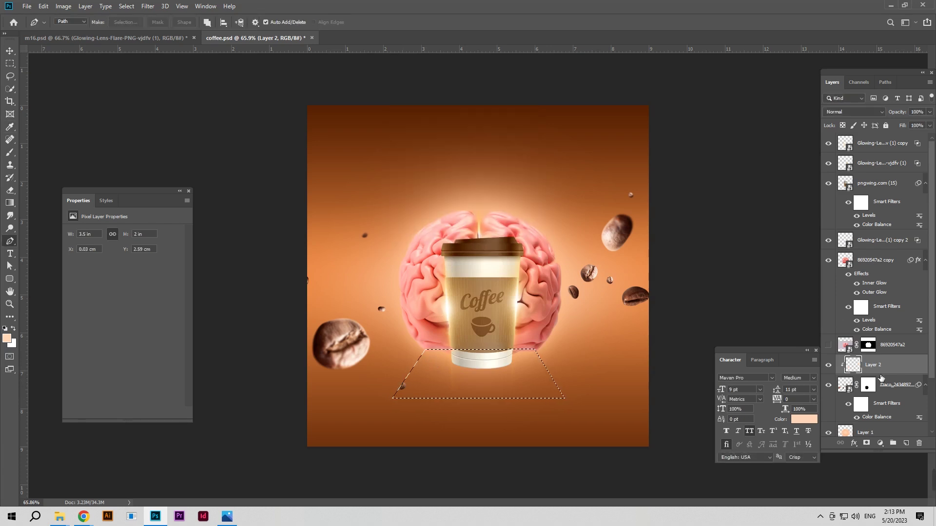
Fill the selection with a near-black 180b03 Solid Color layer above Color Fill 1
{"action": "left_click", "coordinate": [859, 376], "text": "alt"}
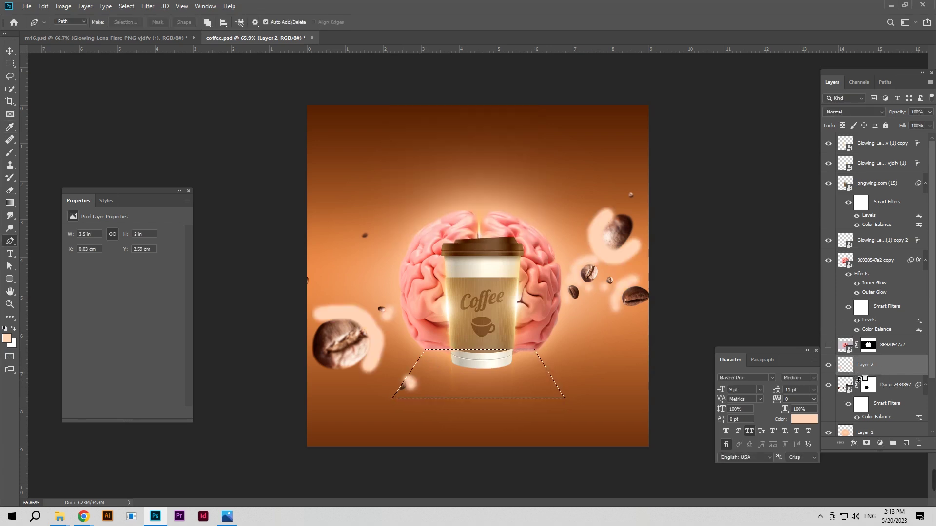
{"action": "left_click", "coordinate": [859, 376], "text": "alt"}
{"action": "scroll", "coordinate": [878, 341], "scroll_direction": "down", "scroll_amount": 3}
{"action": "left_click", "coordinate": [878, 388]}
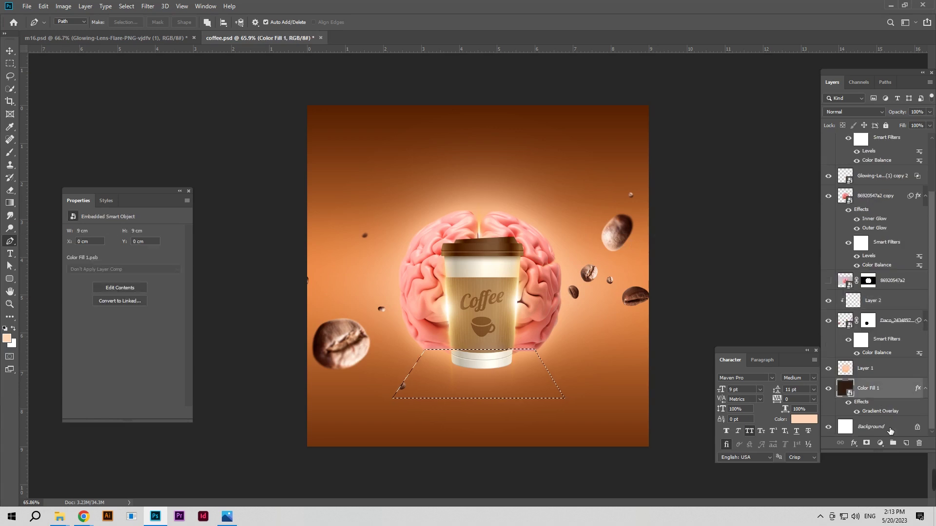
{"action": "left_click", "coordinate": [907, 443]}
{"action": "left_click", "coordinate": [880, 443]}
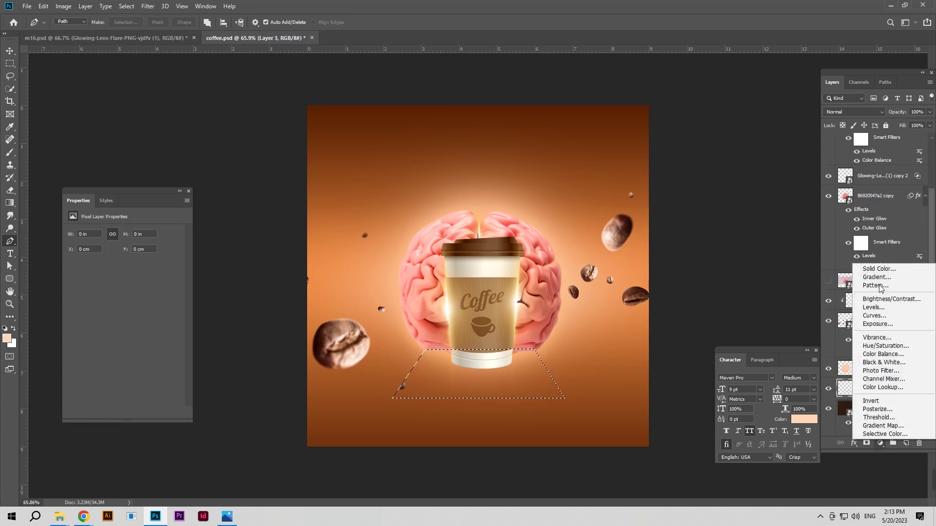
{"action": "left_click", "coordinate": [878, 268]}
{"action": "left_click", "coordinate": [560, 438]}
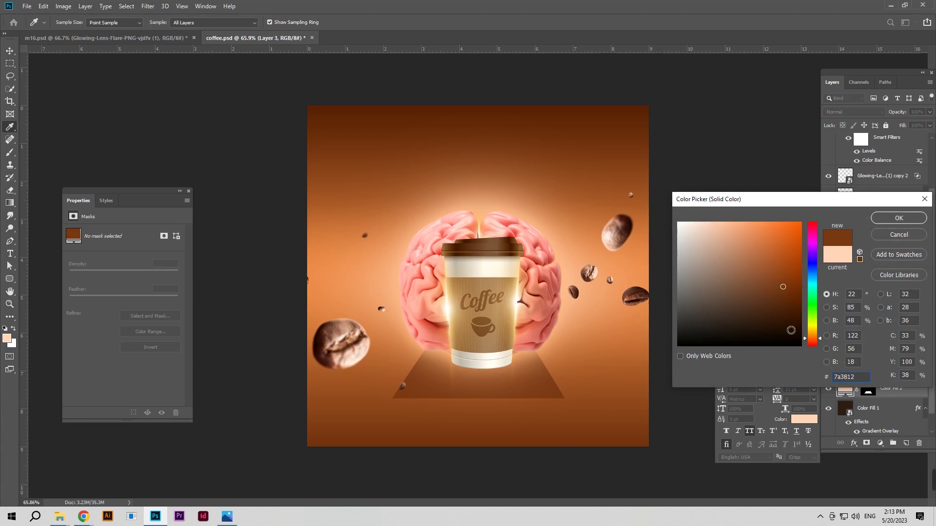
{"action": "left_click", "coordinate": [785, 335]}
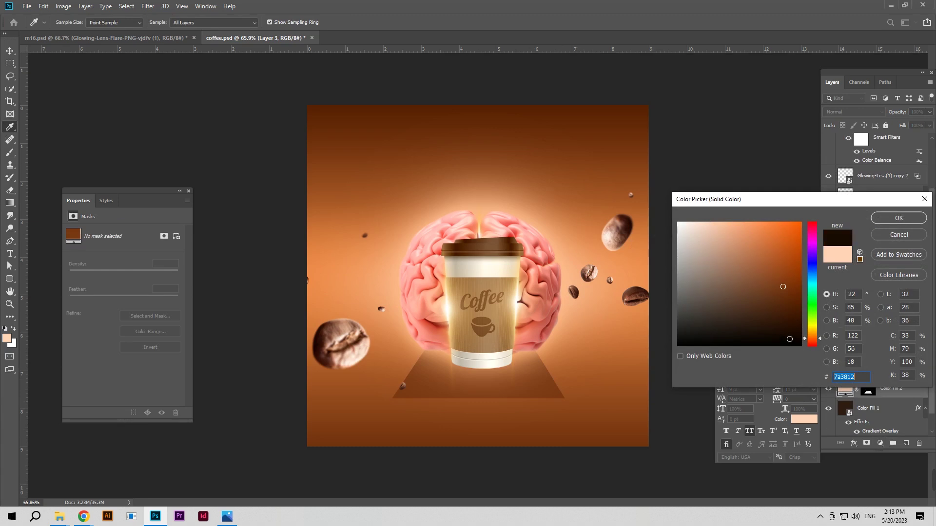
{"action": "left_click", "coordinate": [900, 218]}
{"action": "left_click", "coordinate": [10, 50]}
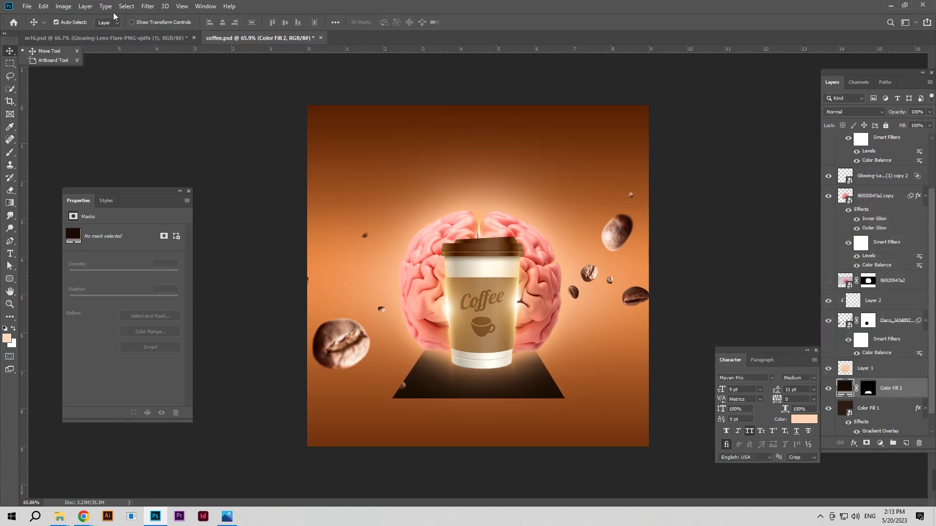
Field Blur the platform shadow with a 0 px pin on the cup and 26 px below
{"action": "left_click", "coordinate": [148, 6]}
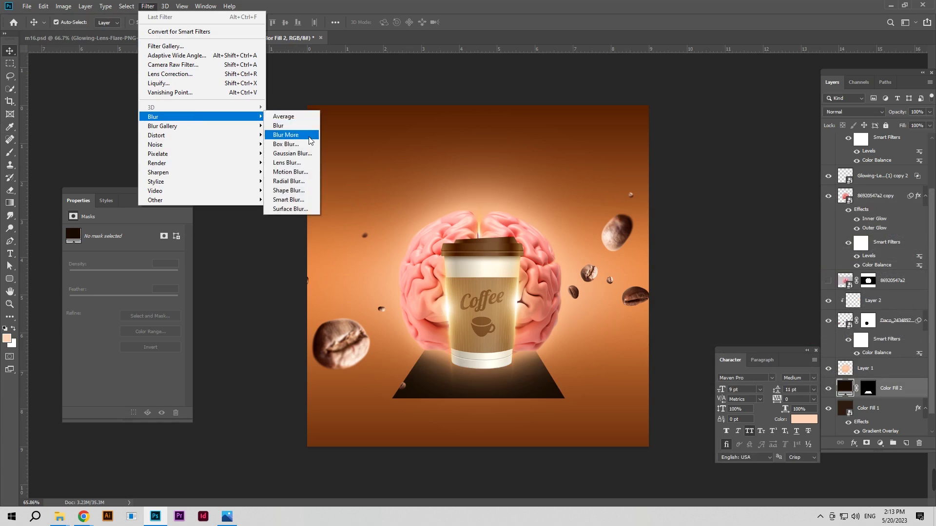
{"action": "left_click", "coordinate": [287, 127]}
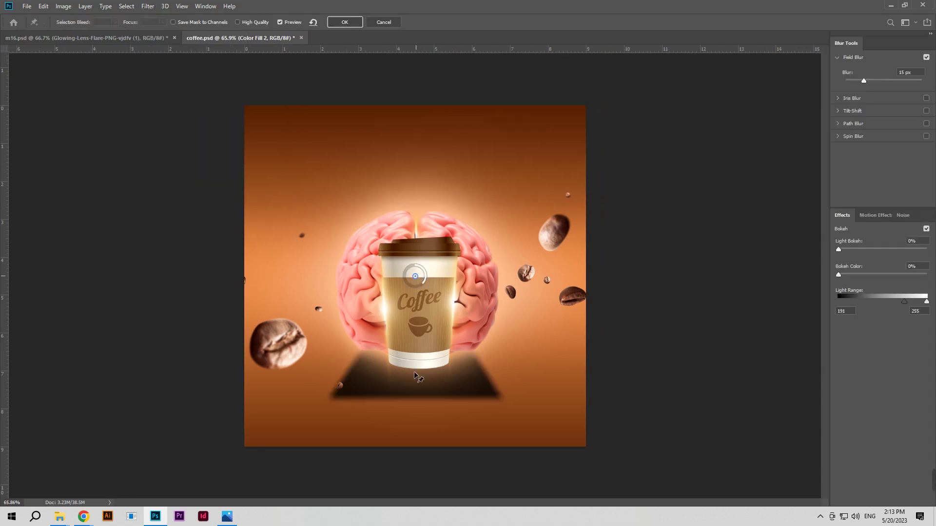
{"action": "left_click_drag", "start_coordinate": [415, 276], "coordinate": [416, 420]}
{"action": "left_click", "coordinate": [420, 332]}
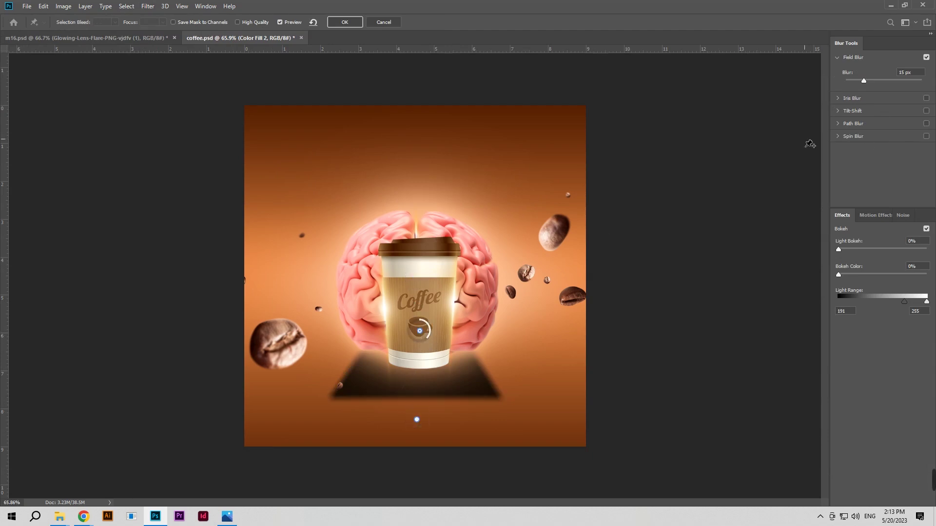
{"action": "type", "text": "0"}
{"action": "key", "text": "Return"}
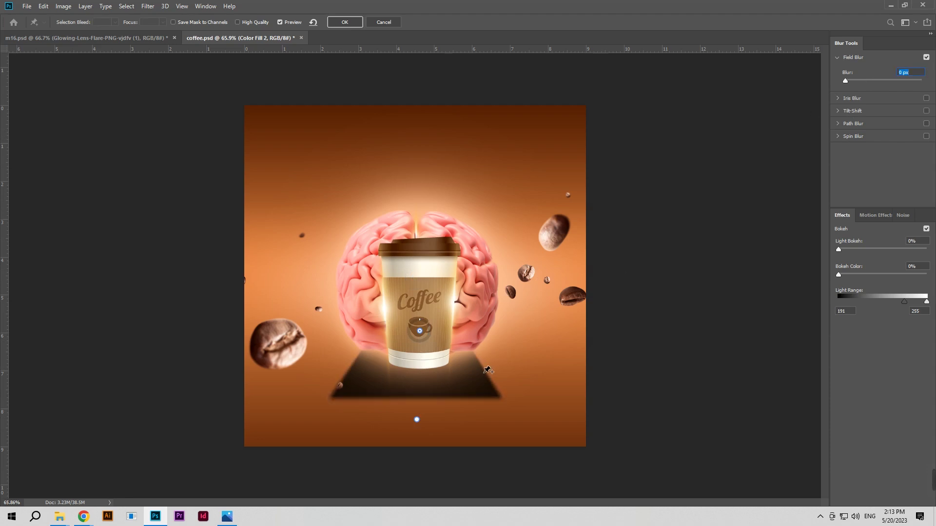
{"action": "left_click", "coordinate": [417, 420]}
{"action": "left_click_drag", "start_coordinate": [863, 81], "coordinate": [873, 81]}
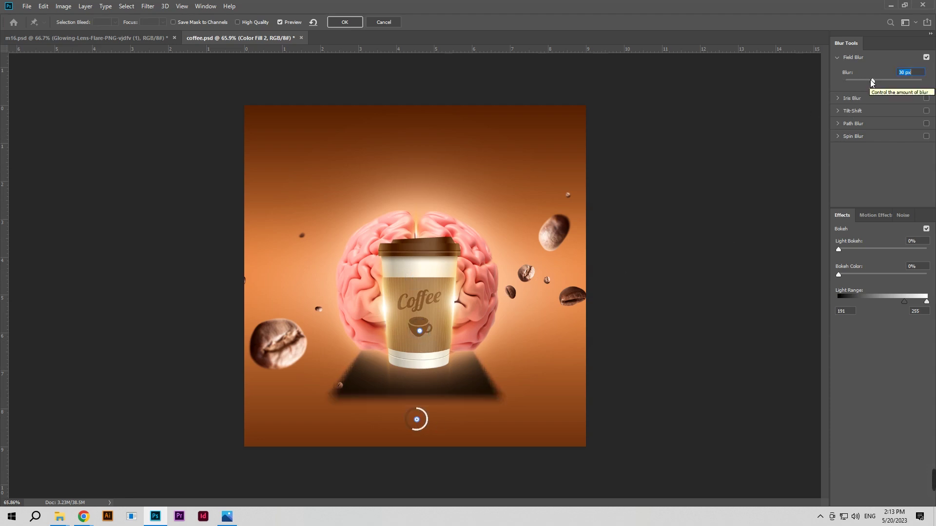
{"action": "left_click_drag", "start_coordinate": [873, 80], "coordinate": [870, 81]}
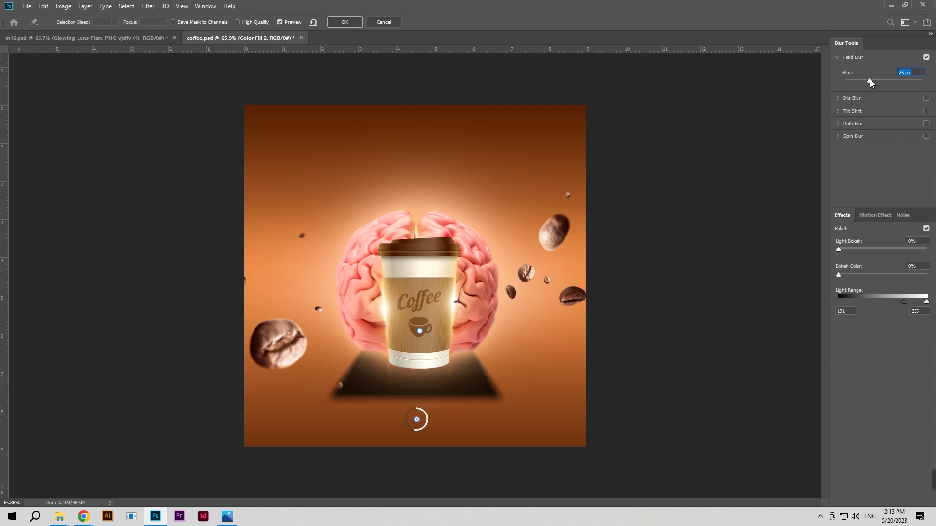
{"action": "left_click", "coordinate": [345, 22]}
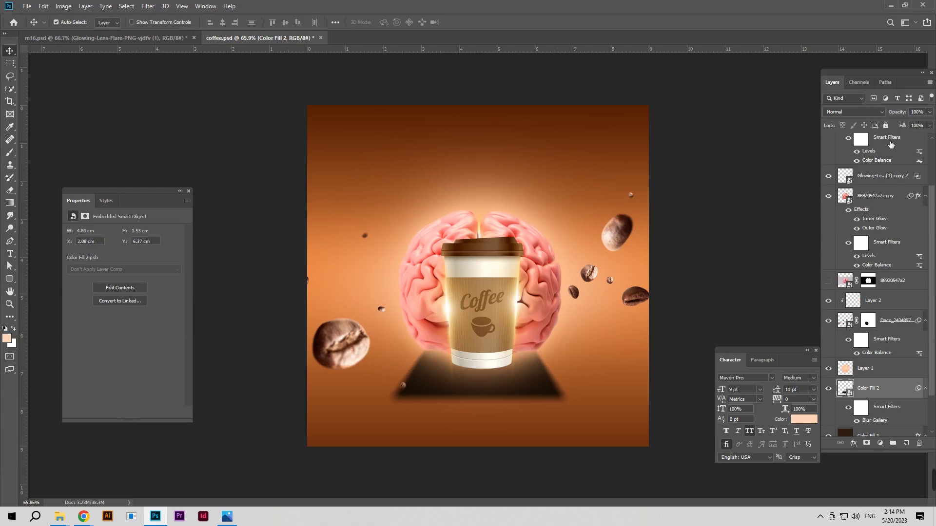
Fade the Color Fill 2 platform shadow with a black-to-white gradient on a new layer mask
{"action": "mouse_move", "coordinate": [901, 115]}
{"action": "left_mouse_down"}
{"action": "mouse_move", "coordinate": [871, 120]}
{"action": "mouse_move", "coordinate": [912, 123]}
{"action": "left_mouse_up"}
{"action": "left_click", "coordinate": [10, 203]}
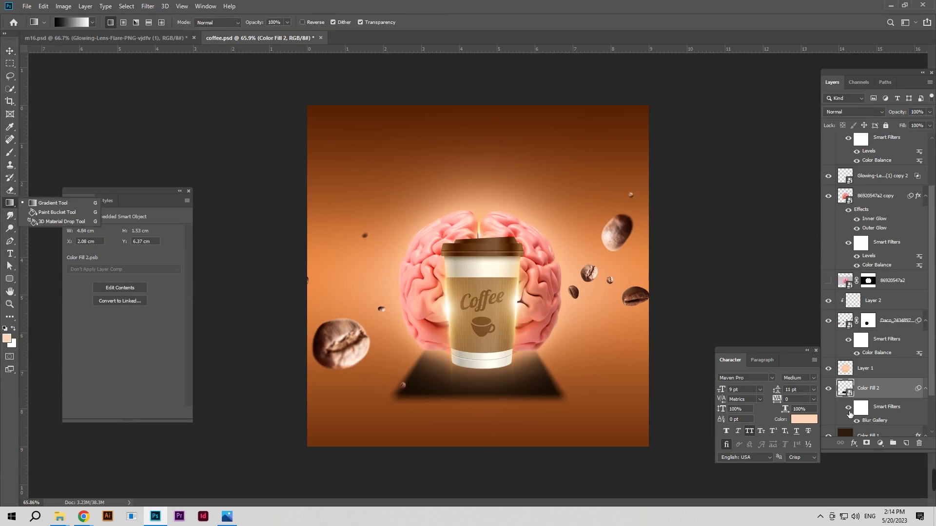
{"action": "left_click", "coordinate": [866, 444]}
{"action": "key", "text": "d"}
{"action": "left_click_drag", "start_coordinate": [483, 458], "coordinate": [487, 335]}
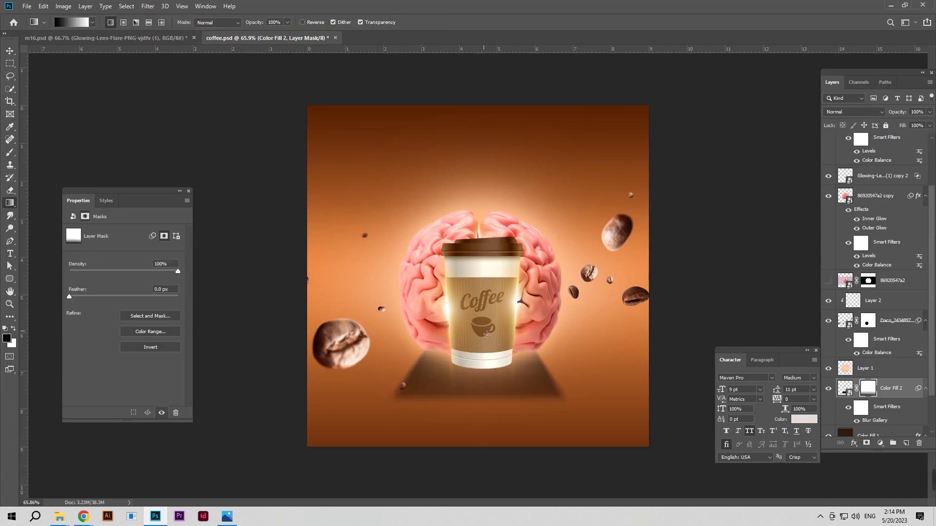
{"action": "left_click", "coordinate": [12, 52]}
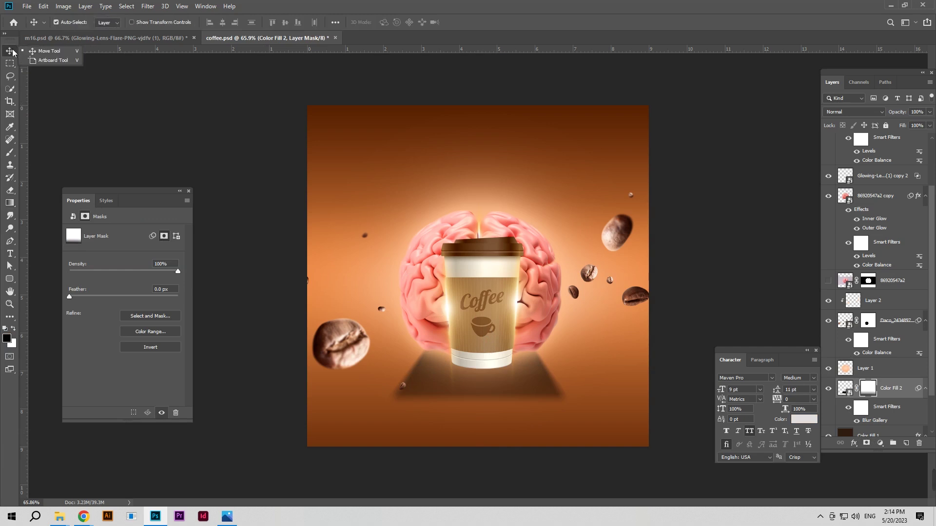
Lower Color Fill 2 to 43% opacity and put the shadow into Distort transform
{"action": "left_click_drag", "start_coordinate": [908, 115], "coordinate": [873, 119]}
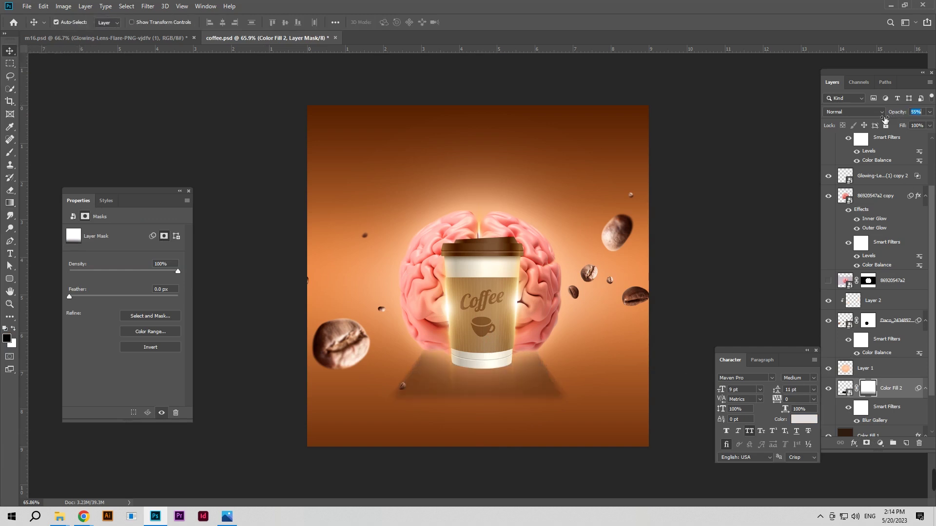
{"action": "type", "text": "43"}
{"action": "left_click", "coordinate": [579, 468]}
{"action": "key", "text": "ctrl+t"}
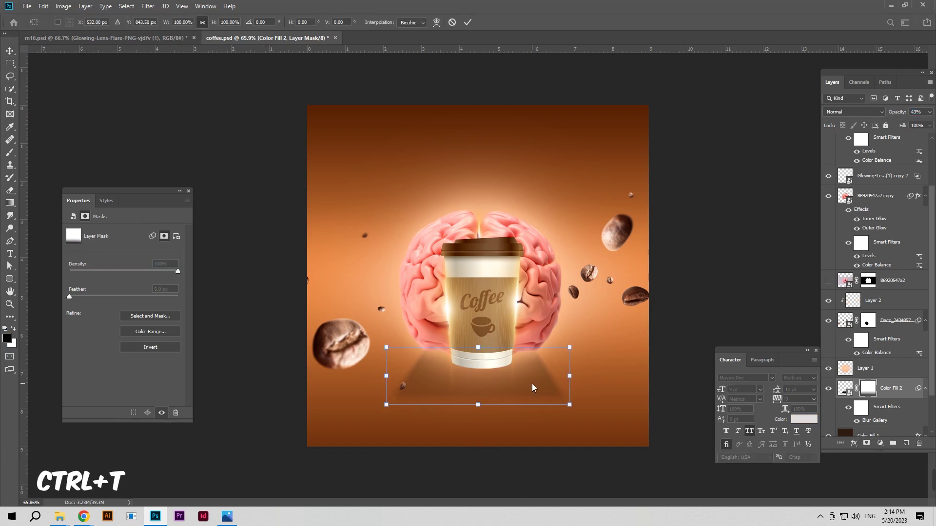
{"action": "right_click", "coordinate": [533, 390]}
{"action": "left_click", "coordinate": [563, 293]}
Drag both bottom shadow corners outward to widen its base and commit the distort
{"action": "left_click_drag", "start_coordinate": [571, 409], "coordinate": [586, 407]}
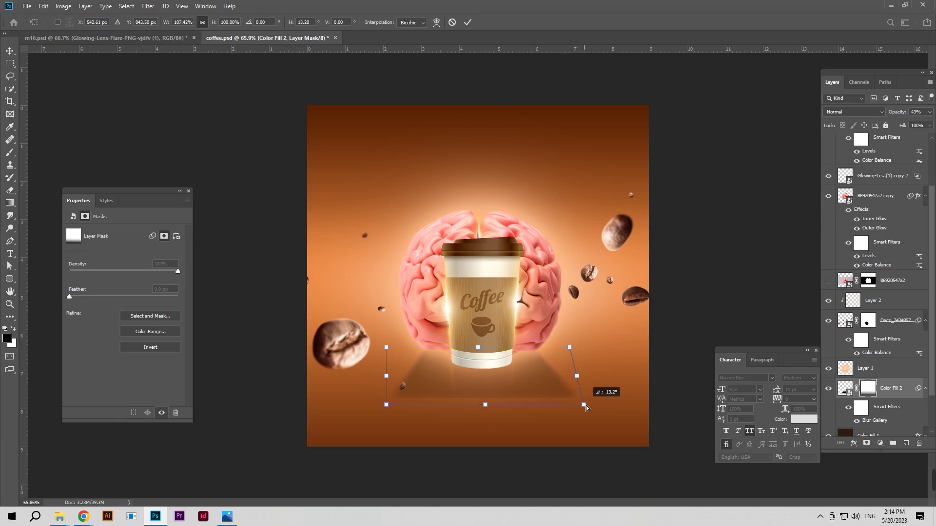
{"action": "left_click_drag", "start_coordinate": [386, 407], "coordinate": [379, 406]}
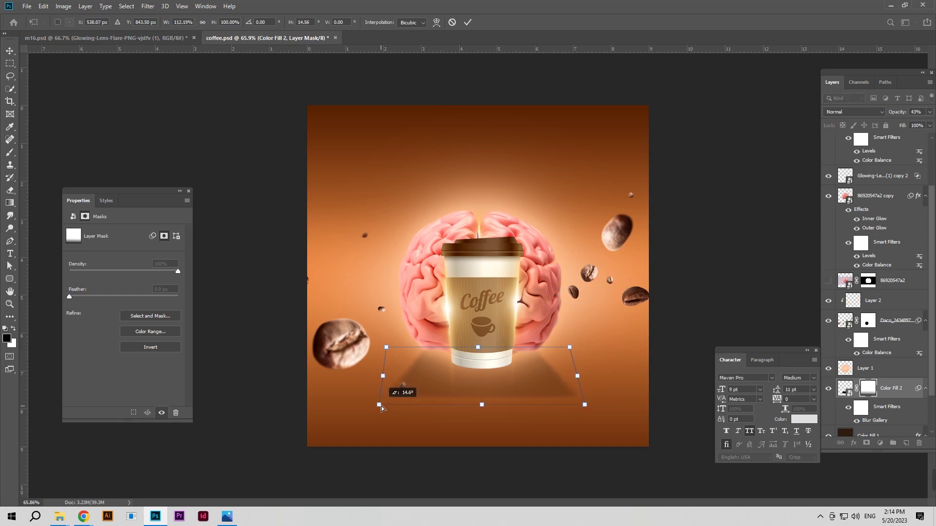
{"action": "left_click", "coordinate": [467, 22]}
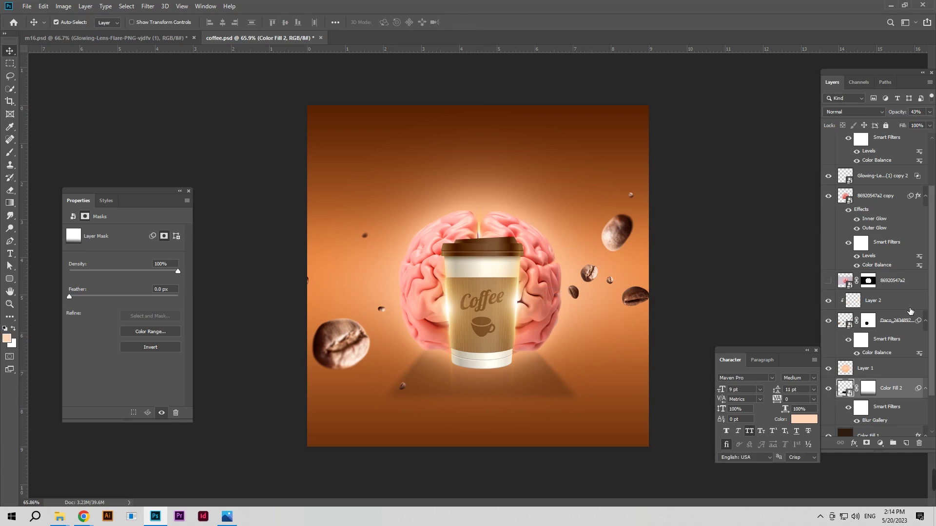
{"action": "left_click", "coordinate": [869, 390]}
{"action": "left_click", "coordinate": [10, 152]}
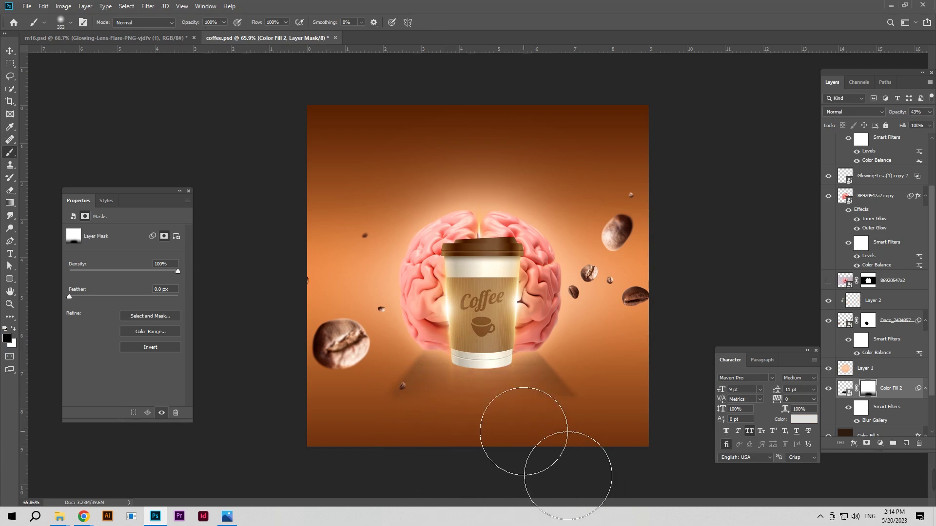
Soften the shadow mask with a low-opacity brush, set it to ~41% opacity, and Alt-drag a duplicate
{"action": "left_click_drag", "start_coordinate": [198, 24], "coordinate": [160, 30]}
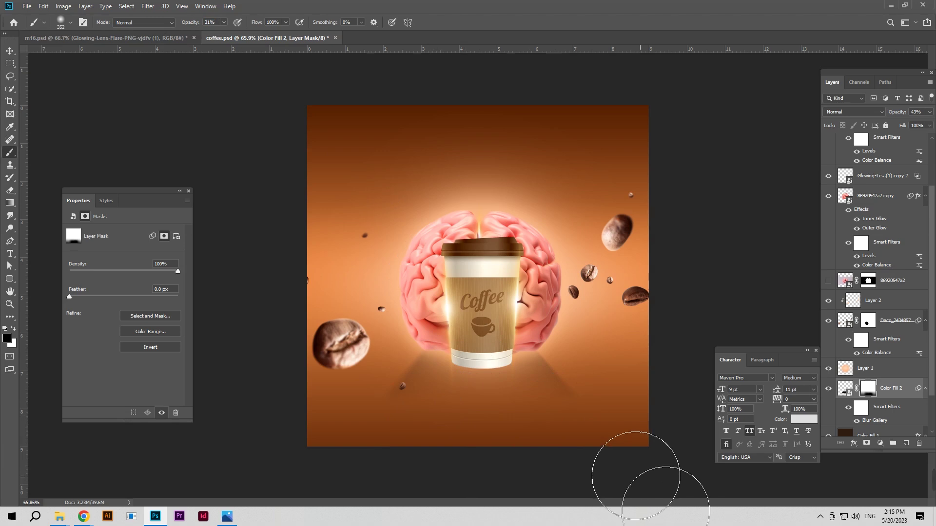
{"action": "left_click", "coordinate": [6, 50]}
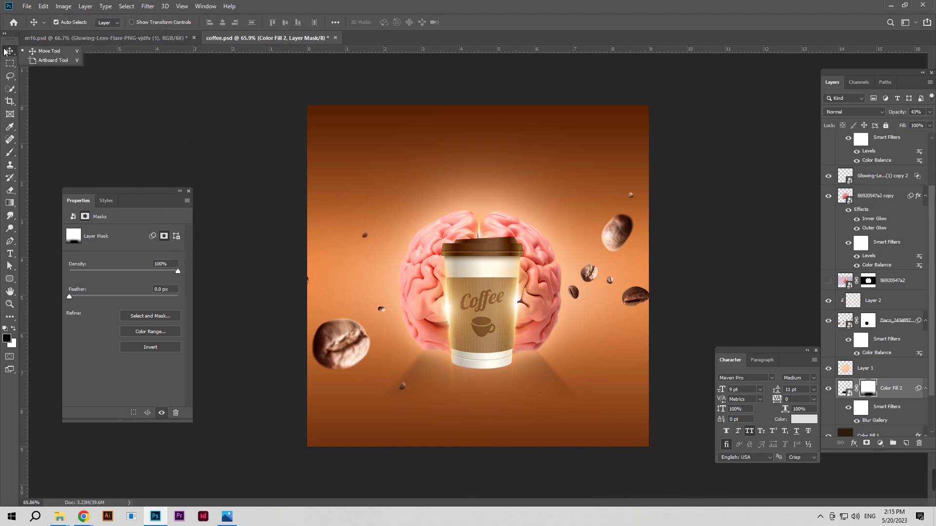
{"action": "left_click_drag", "start_coordinate": [897, 113], "coordinate": [901, 114]}
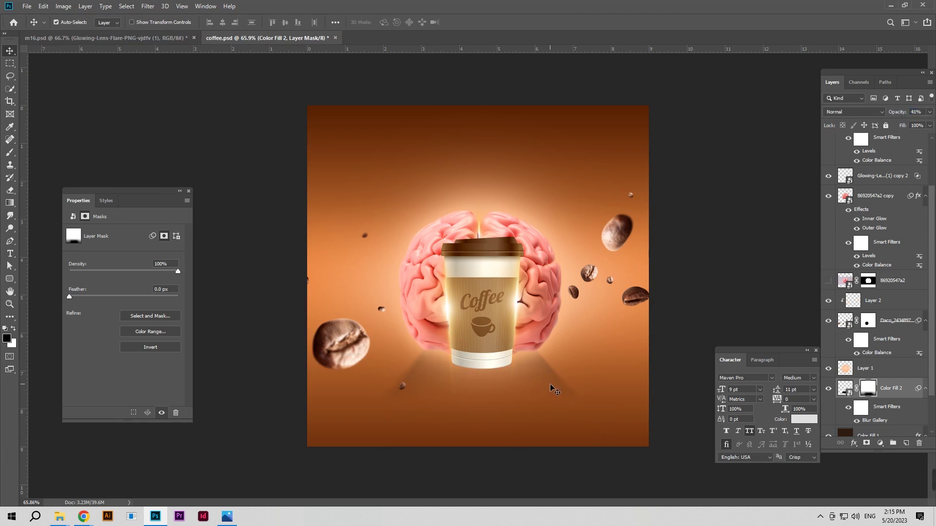
{"action": "left_click_drag", "start_coordinate": [554, 390], "coordinate": [556, 393]}
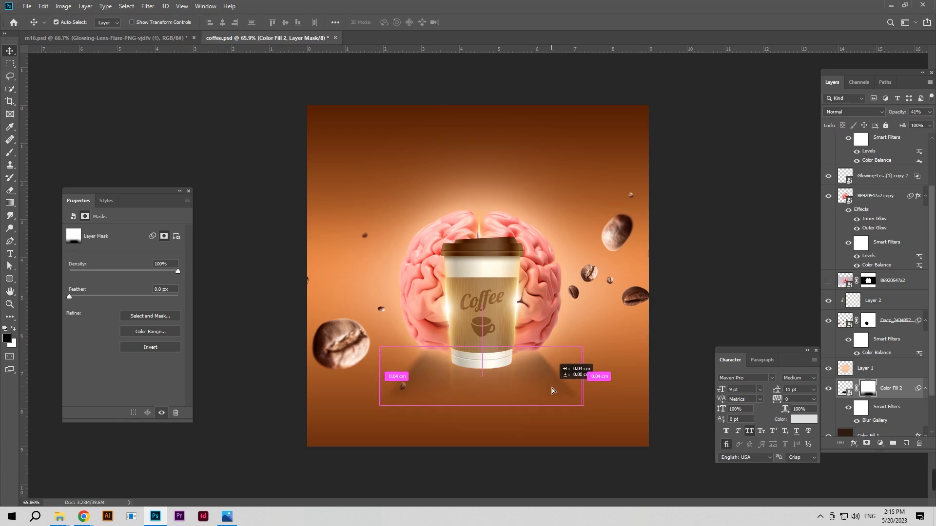
Narrow the Color Fill 2 copy shadow, move it under the cup, and set it to 29% opacity
{"action": "key", "text": "ctrl+t"}
{"action": "left_click", "coordinate": [488, 205]}
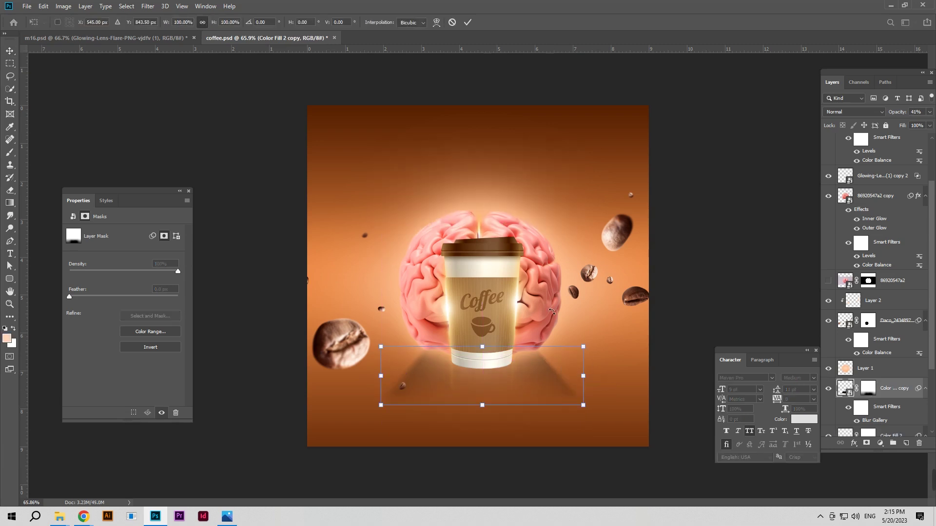
{"action": "left_click_drag", "start_coordinate": [593, 386], "coordinate": [567, 386]}
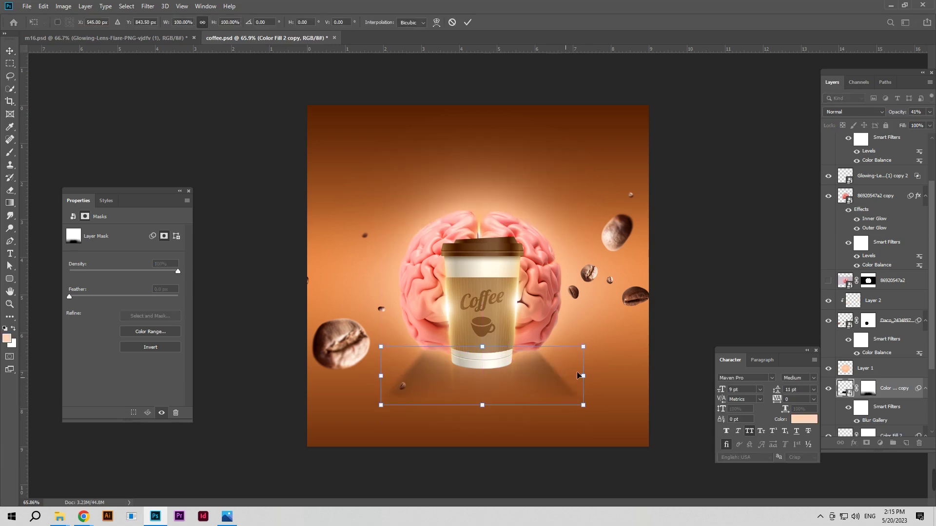
{"action": "left_click_drag", "start_coordinate": [563, 386], "coordinate": [547, 386]}
{"action": "left_click_drag", "start_coordinate": [373, 388], "coordinate": [415, 388]}
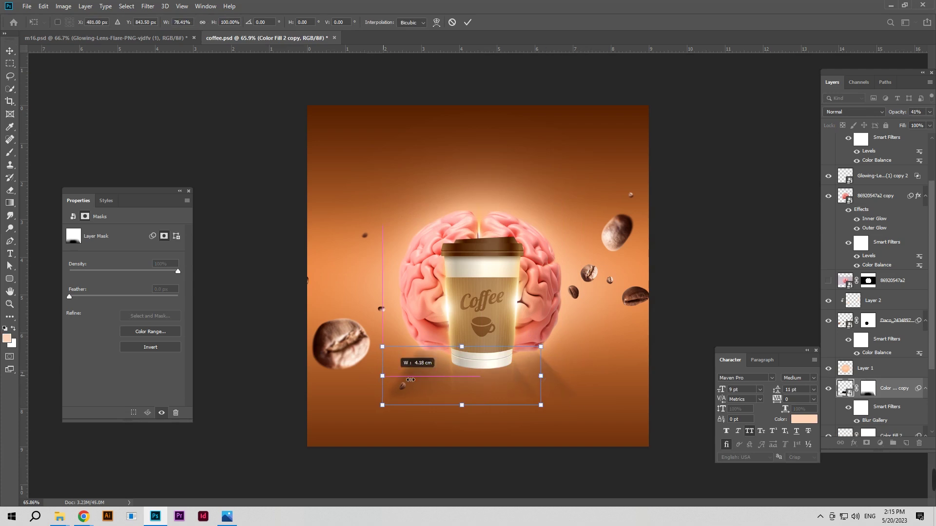
{"action": "mouse_move", "coordinate": [495, 376]}
{"action": "left_mouse_down"}
{"action": "mouse_move", "coordinate": [494, 391]}
{"action": "mouse_move", "coordinate": [535, 391]}
{"action": "left_mouse_up"}
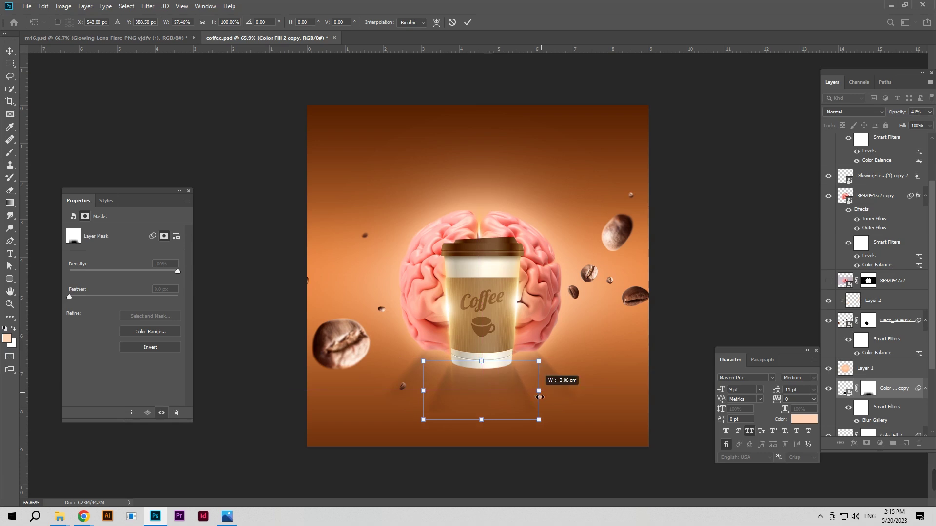
{"action": "left_click_drag", "start_coordinate": [430, 392], "coordinate": [429, 392]}
{"action": "left_click", "coordinate": [467, 25]}
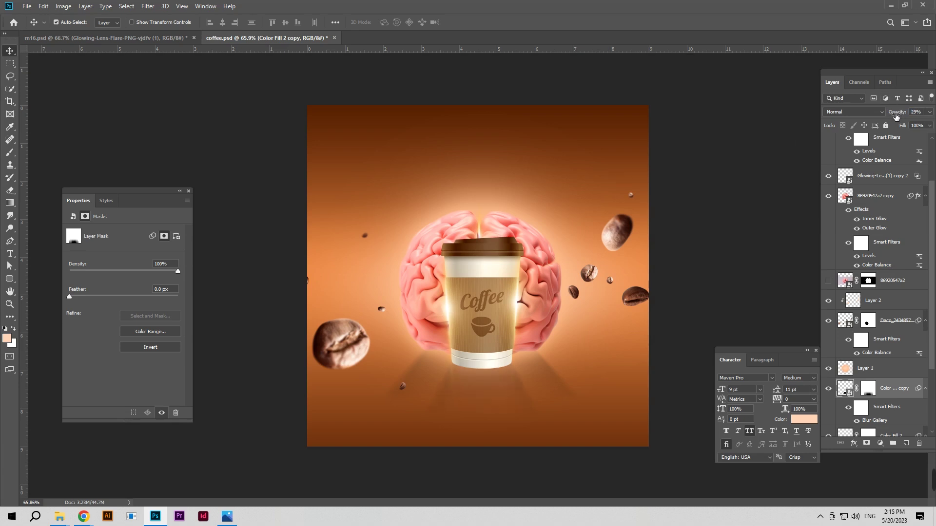
{"action": "left_click", "coordinate": [445, 317]}
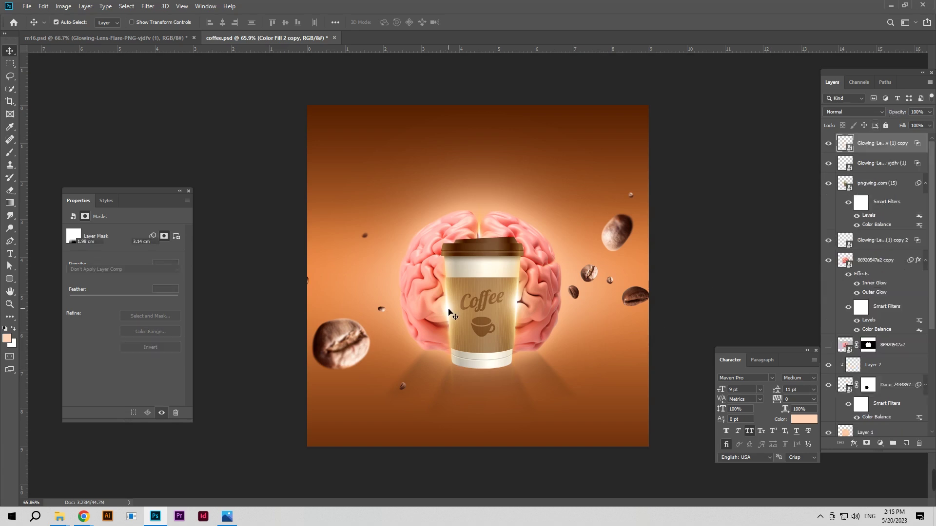
Mask out the glow rays below the cup on both the Glowing copy and Glowing (1) layers
{"action": "left_click", "coordinate": [10, 152]}
{"action": "left_click", "coordinate": [470, 298]}
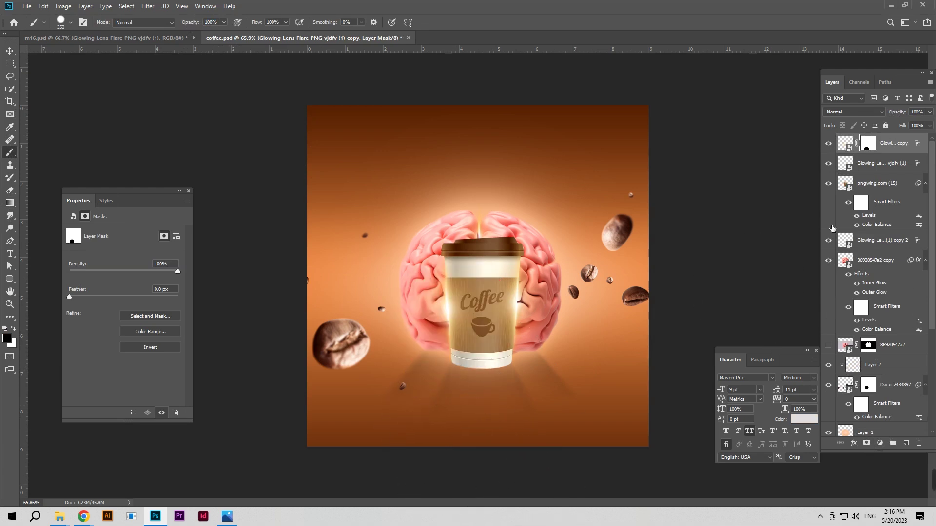
{"action": "left_click", "coordinate": [877, 162]}
{"action": "left_click", "coordinate": [866, 444]}
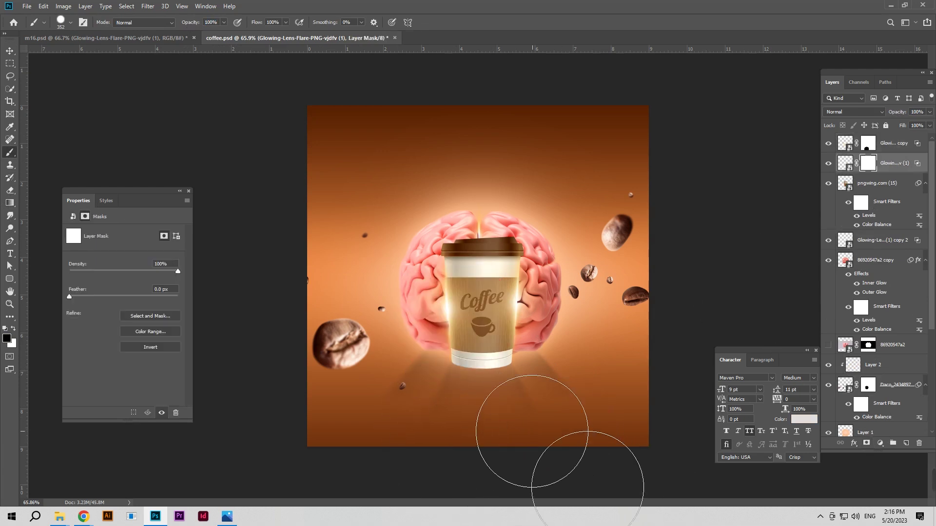
{"action": "left_click_drag", "start_coordinate": [526, 417], "coordinate": [538, 452]}
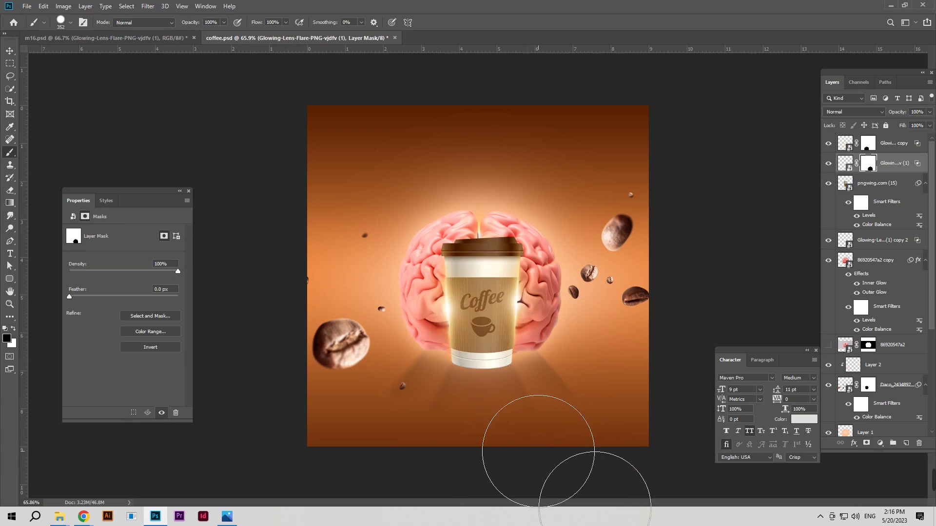
{"action": "left_click", "coordinate": [9, 51]}
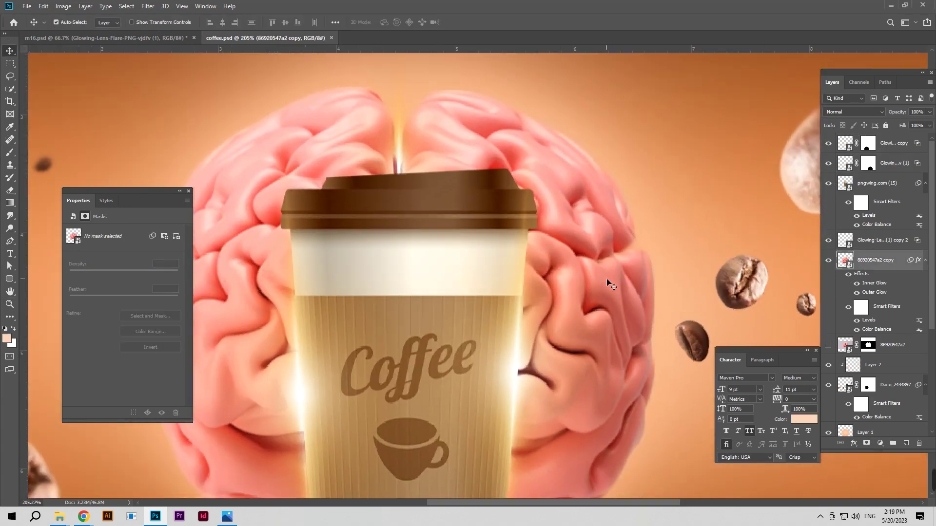
Create Layer 3 clipped to the brain copy and set a 26 px brush
{"action": "scroll", "coordinate": [536, 204], "scroll_direction": "down", "scroll_amount": 3}
{"action": "scroll", "coordinate": [536, 204], "scroll_direction": "right", "scroll_amount": 2}
{"action": "left_click", "coordinate": [904, 444]}
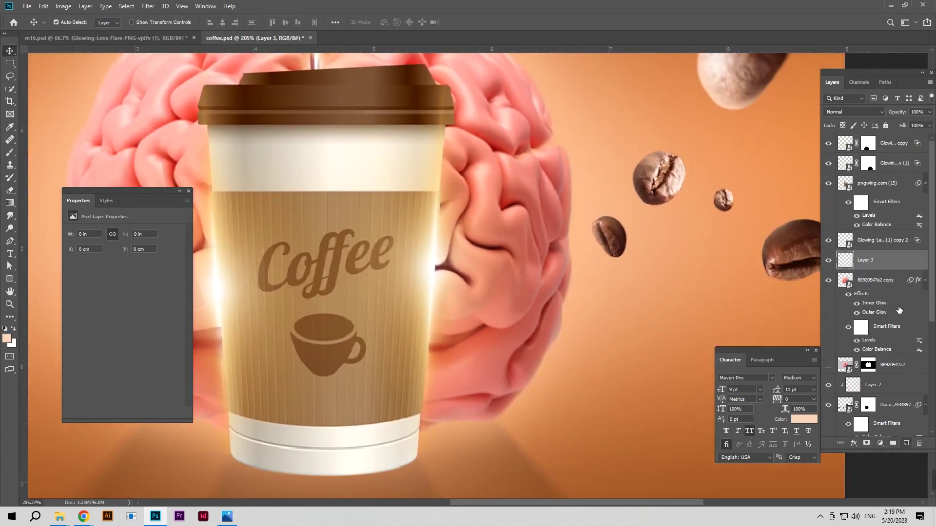
{"action": "right_click", "coordinate": [875, 257]}
{"action": "left_click", "coordinate": [809, 281]}
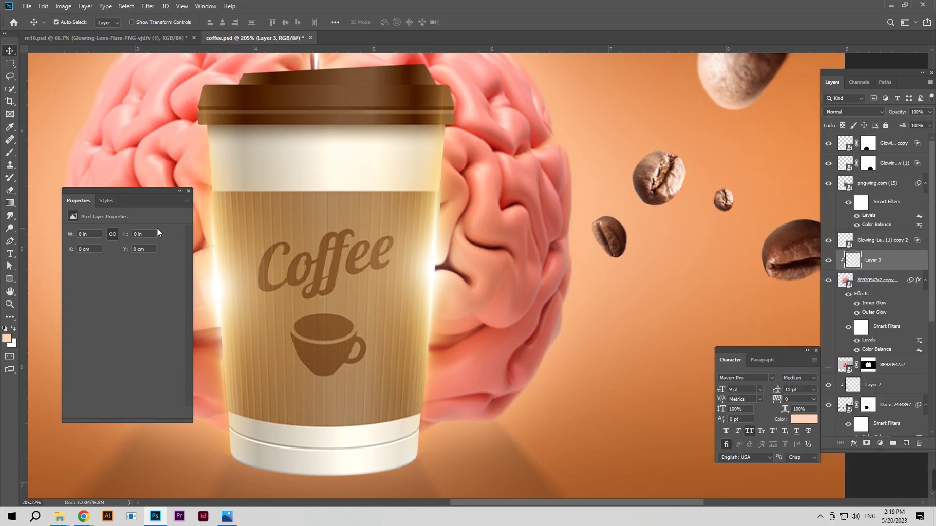
{"action": "left_click", "coordinate": [9, 152]}
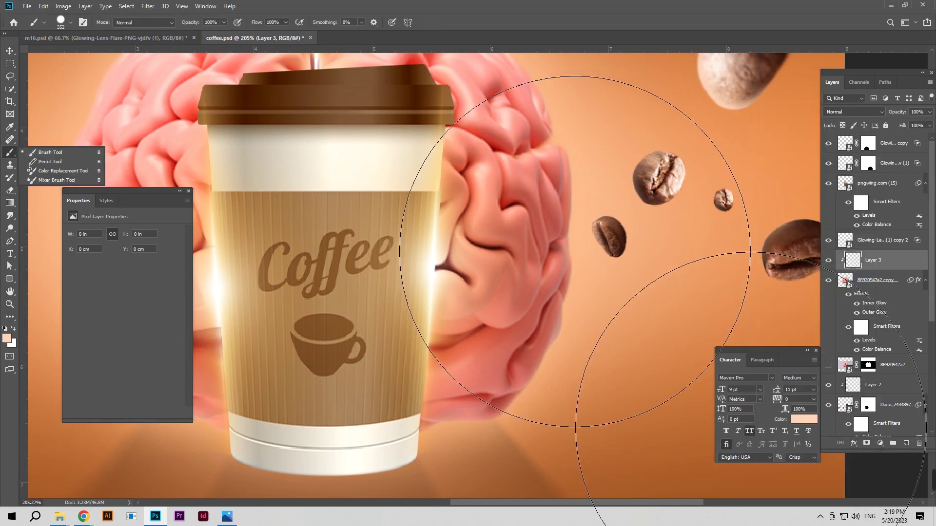
{"action": "left_click_drag", "start_coordinate": [567, 244], "coordinate": [549, 100]}
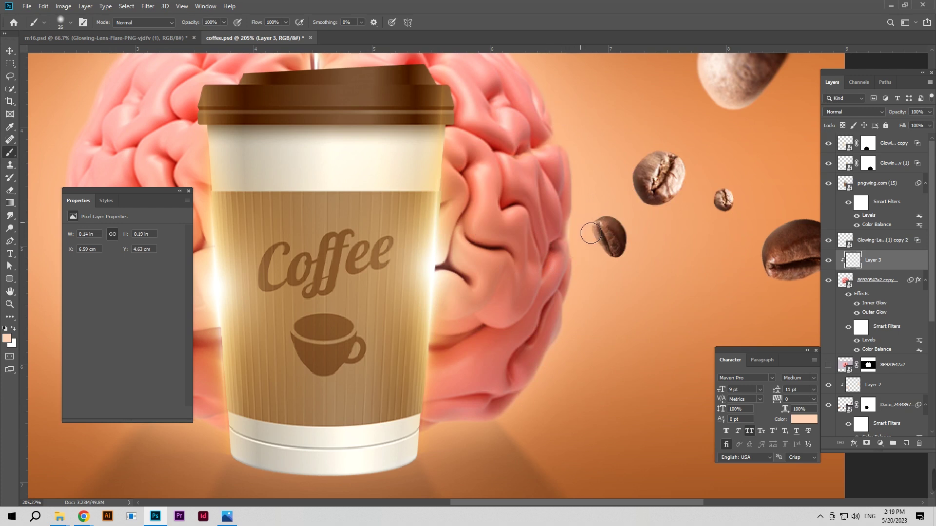
Paint light highlight strokes along the top of the brain
{"action": "left_click_drag", "start_coordinate": [596, 221], "coordinate": [587, 155]}
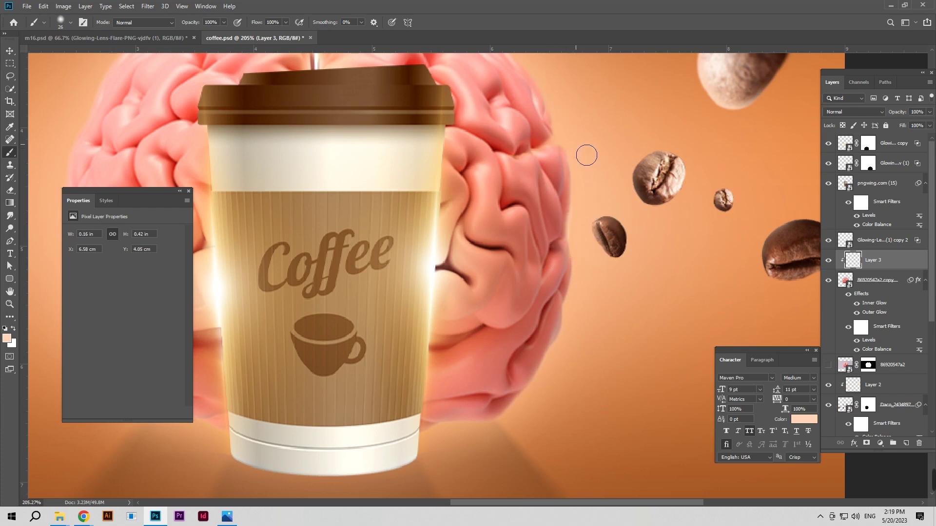
{"action": "mouse_move", "coordinate": [584, 152]}
{"action": "left_mouse_down"}
{"action": "mouse_move", "coordinate": [617, 269]}
{"action": "mouse_move", "coordinate": [594, 225]}
{"action": "mouse_move", "coordinate": [516, 157]}
{"action": "mouse_move", "coordinate": [458, 125]}
{"action": "mouse_move", "coordinate": [422, 122]}
{"action": "left_mouse_up"}
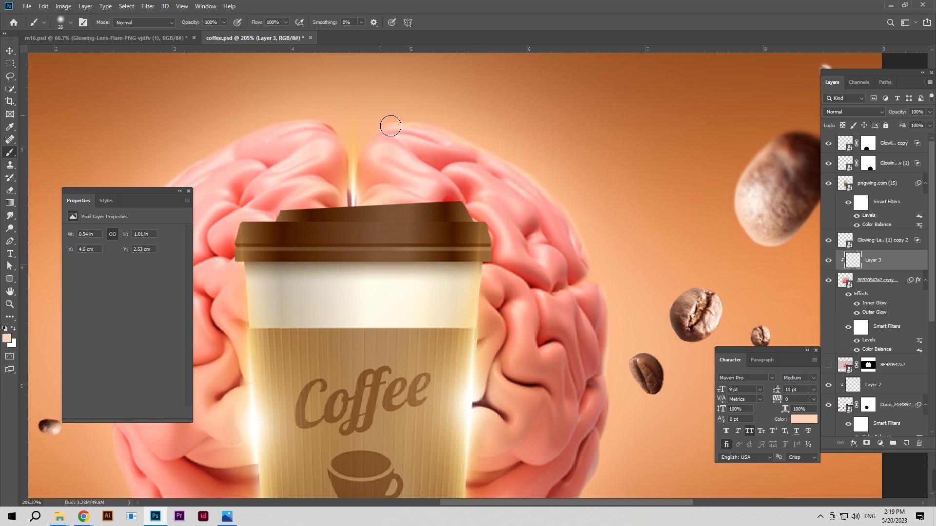
{"action": "left_click_drag", "start_coordinate": [378, 134], "coordinate": [373, 143]}
{"action": "left_click_drag", "start_coordinate": [362, 156], "coordinate": [352, 136]}
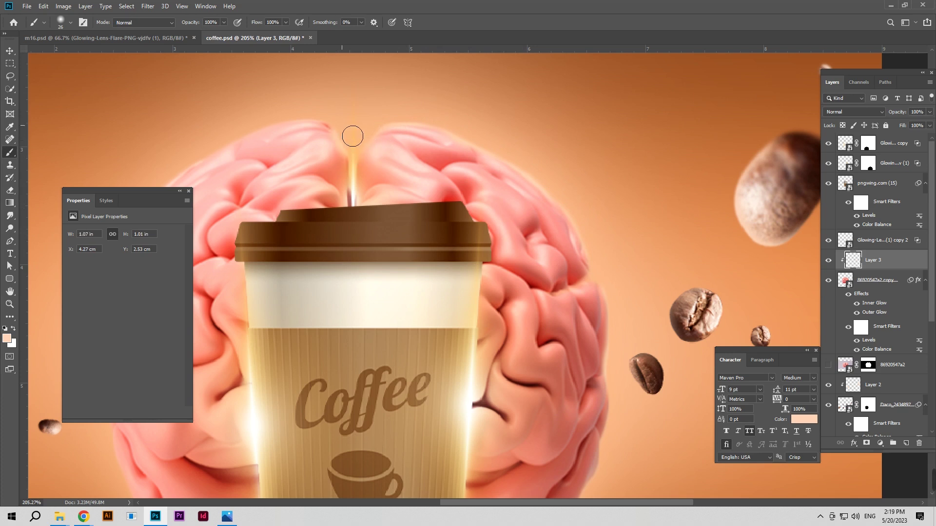
{"action": "key", "text": "ctrl+z"}
{"action": "left_click_drag", "start_coordinate": [340, 125], "coordinate": [329, 118]}
{"action": "left_click_drag", "start_coordinate": [359, 154], "coordinate": [538, 128]}
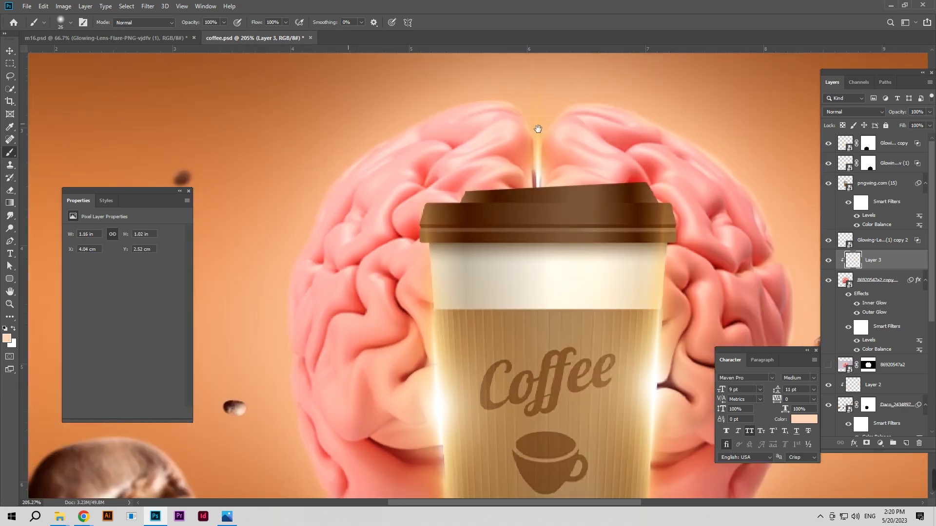
{"action": "left_click_drag", "start_coordinate": [503, 101], "coordinate": [481, 102]}
Extend the highlights down the brain's upper-left and left edges, then zoom out
{"action": "left_click_drag", "start_coordinate": [347, 175], "coordinate": [338, 185]}
{"action": "mouse_move", "coordinate": [301, 264]}
{"action": "left_mouse_down"}
{"action": "mouse_move", "coordinate": [288, 286]}
{"action": "mouse_move", "coordinate": [291, 364]}
{"action": "left_mouse_up"}
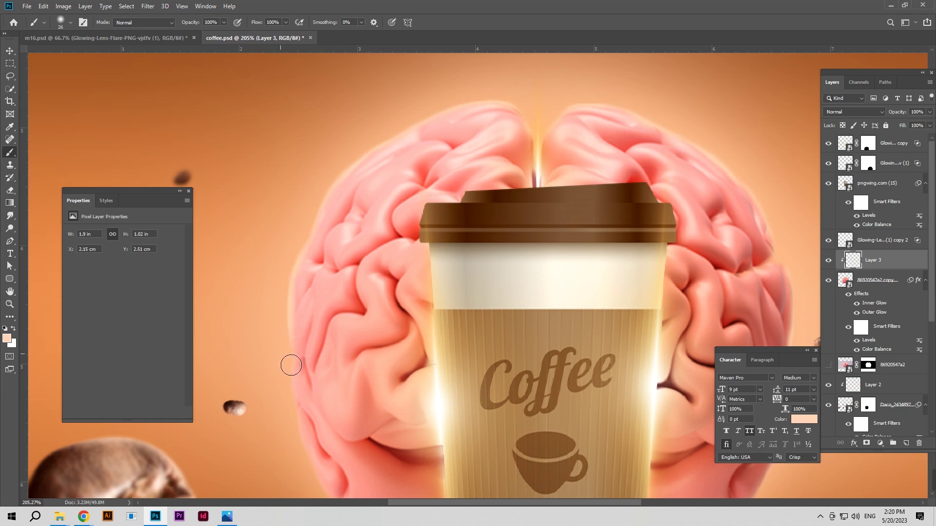
{"action": "scroll", "coordinate": [326, 367], "scroll_direction": "down", "scroll_amount": 2}
{"action": "scroll", "coordinate": [361, 293], "scroll_direction": "down", "scroll_amount": 3}
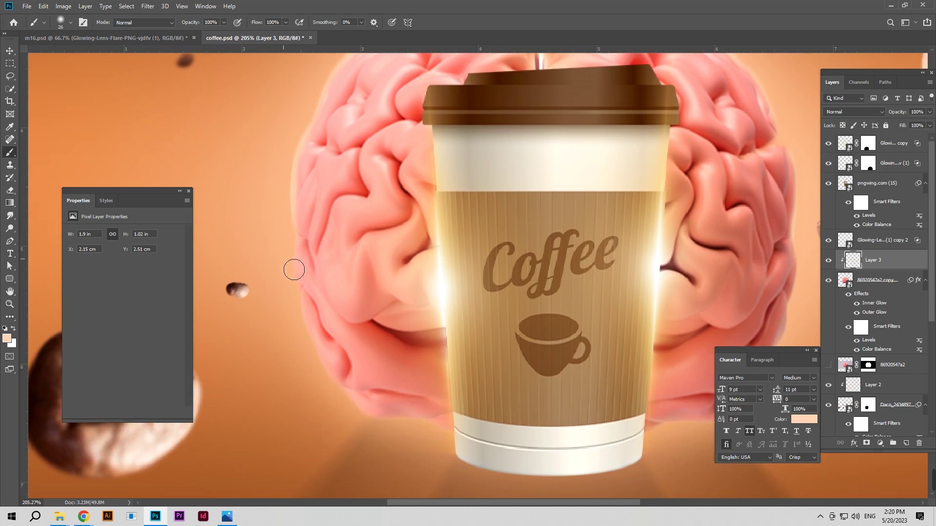
{"action": "mouse_move", "coordinate": [294, 282]}
{"action": "left_mouse_down"}
{"action": "mouse_move", "coordinate": [324, 390]}
{"action": "mouse_move", "coordinate": [359, 430]}
{"action": "mouse_move", "coordinate": [388, 411]}
{"action": "left_mouse_up"}
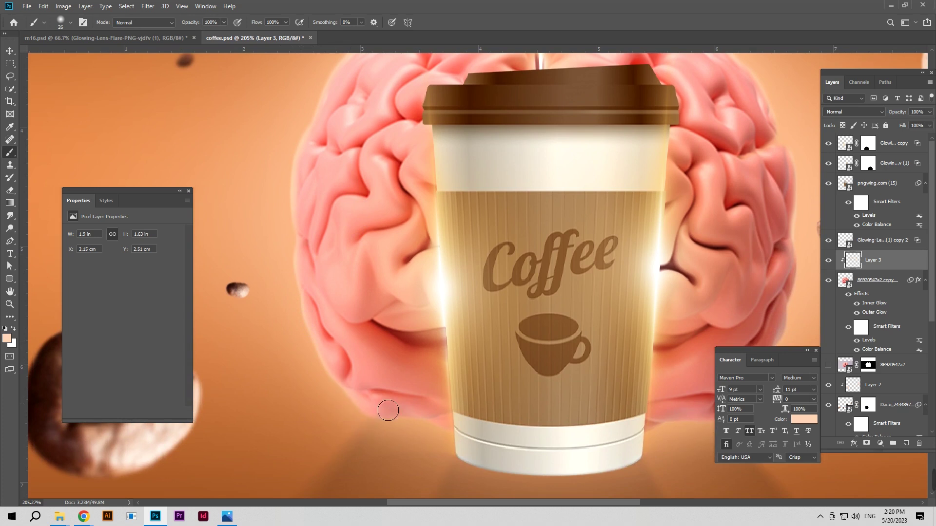
{"action": "key", "text": "z"}
{"action": "mouse_move", "coordinate": [450, 311]}
{"action": "left_mouse_down"}
{"action": "mouse_move", "coordinate": [384, 282]}
{"action": "mouse_move", "coordinate": [468, 282]}
{"action": "left_mouse_up"}
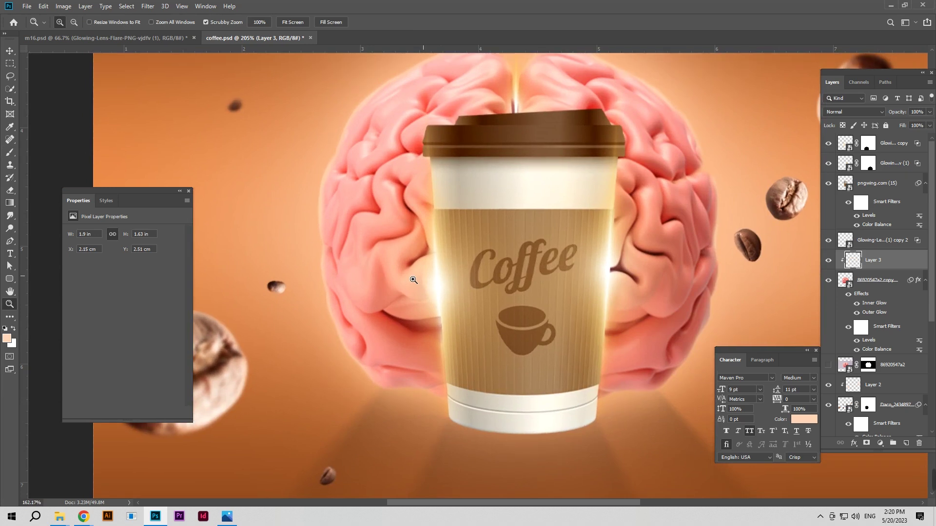
Add a layer mask to Layer 3 and brush away part of the highlights with a 40 px brush
{"action": "key", "text": "b"}
{"action": "scroll", "coordinate": [371, 234], "scroll_direction": "up", "scroll_amount": 2}
{"action": "scroll", "coordinate": [354, 250], "scroll_direction": "up", "scroll_amount": 1}
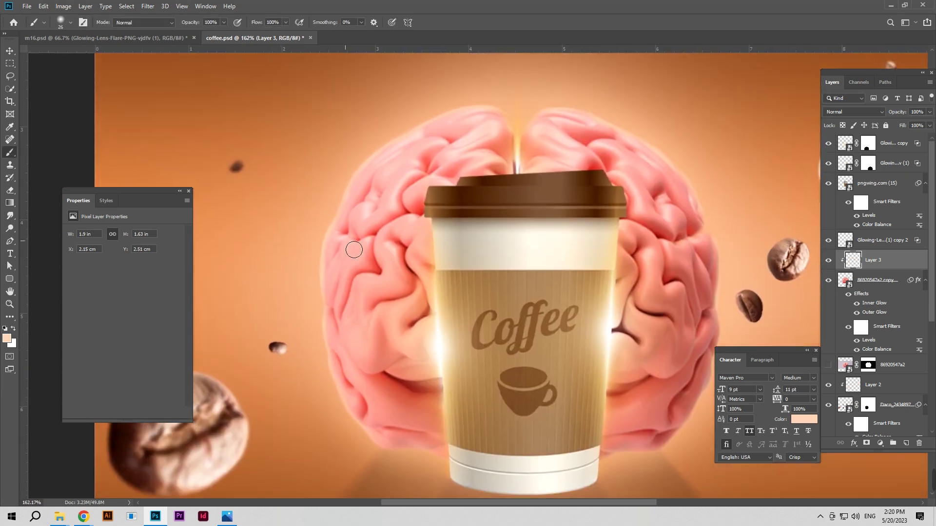
{"action": "left_click_drag", "start_coordinate": [513, 157], "coordinate": [527, 146]}
{"action": "left_click", "coordinate": [867, 443]}
{"action": "left_click_drag", "start_coordinate": [359, 267], "coordinate": [342, 268]}
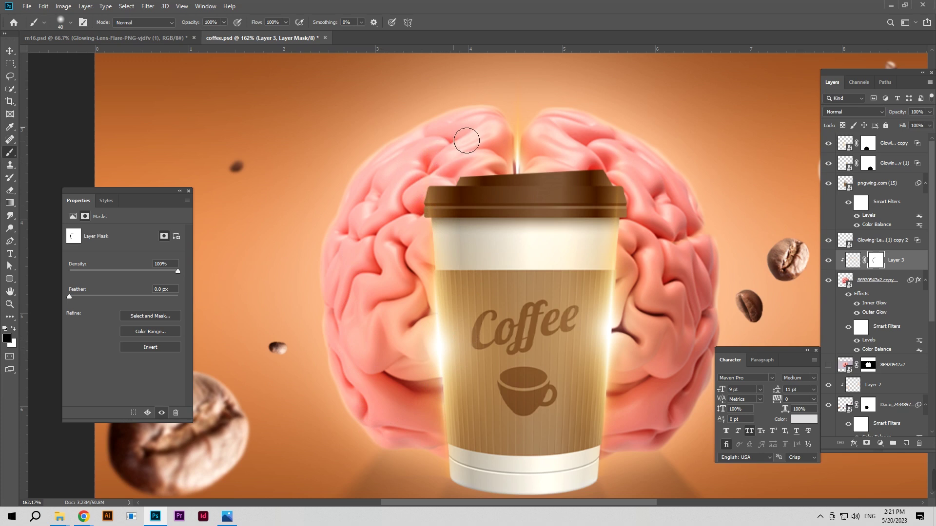
{"action": "left_click_drag", "start_coordinate": [518, 181], "coordinate": [382, 288]}
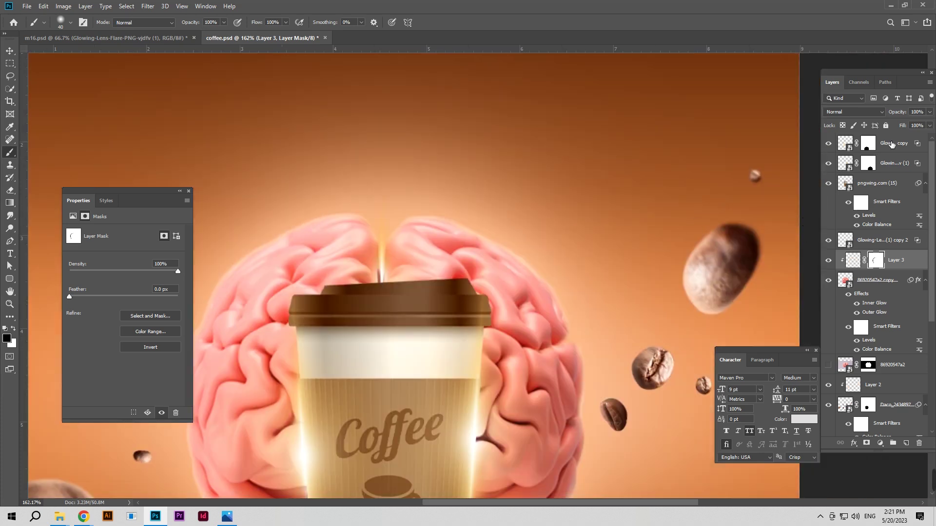
{"action": "left_click", "coordinate": [892, 144]}
Paint a soft 14%-opacity peach glow across the brain top on a new Layer 4
{"action": "left_click", "coordinate": [906, 443]}
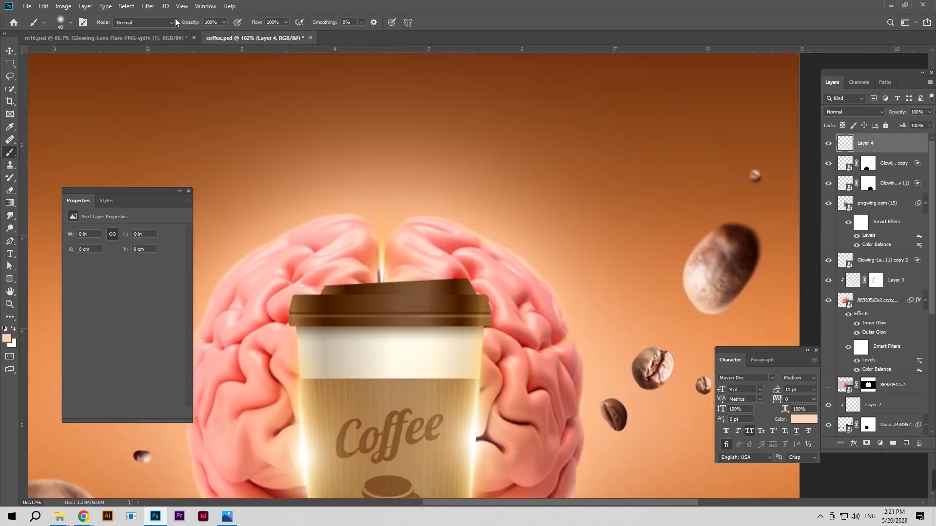
{"action": "mouse_move", "coordinate": [412, 267]}
{"action": "left_mouse_down"}
{"action": "mouse_move", "coordinate": [372, 227]}
{"action": "mouse_move", "coordinate": [418, 245]}
{"action": "left_mouse_up"}
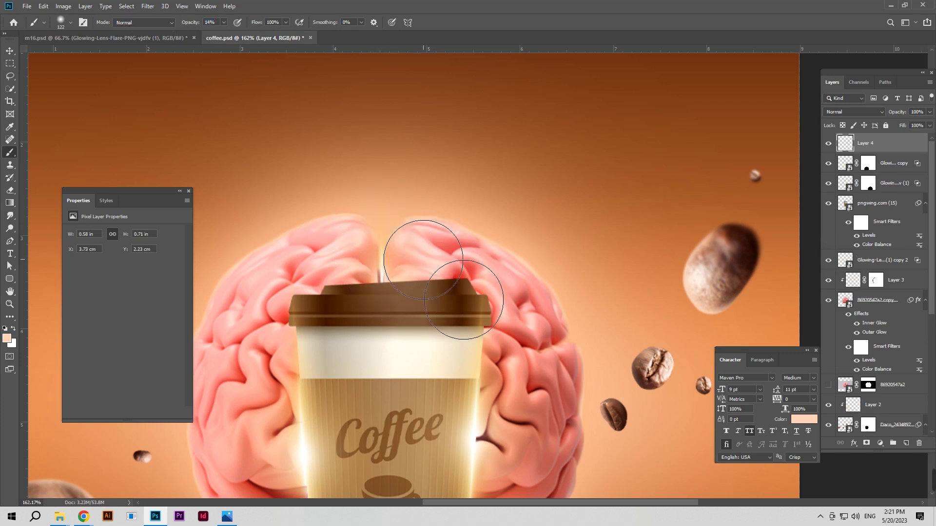
{"action": "scroll", "coordinate": [395, 253], "scroll_direction": "down", "scroll_amount": 5}
{"action": "mouse_move", "coordinate": [402, 277]}
{"action": "left_mouse_down"}
{"action": "mouse_move", "coordinate": [534, 260]}
{"action": "mouse_move", "coordinate": [526, 314]}
{"action": "mouse_move", "coordinate": [448, 302]}
{"action": "mouse_move", "coordinate": [453, 341]}
{"action": "left_mouse_up"}
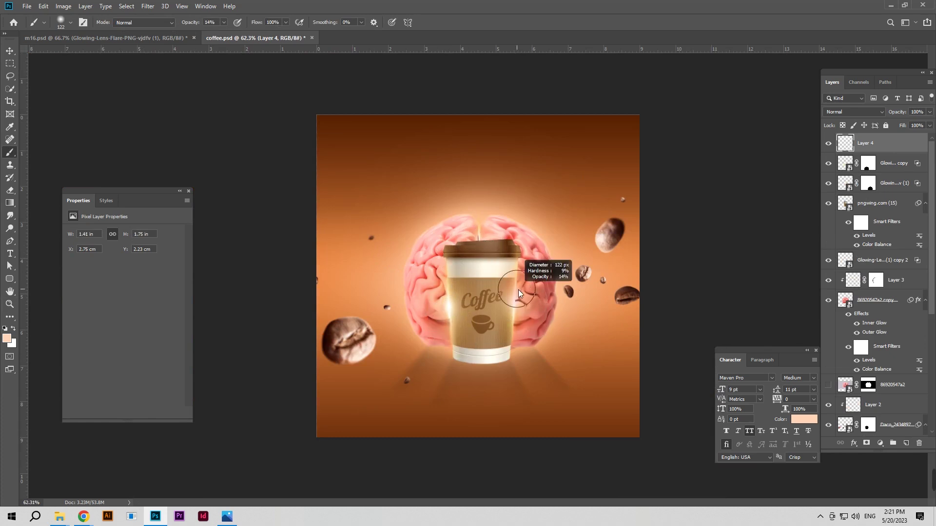
{"action": "left_click_drag", "start_coordinate": [556, 273], "coordinate": [576, 331]}
{"action": "mouse_move", "coordinate": [533, 292]}
{"action": "left_mouse_down"}
{"action": "mouse_move", "coordinate": [418, 209]}
{"action": "mouse_move", "coordinate": [387, 314]}
{"action": "left_mouse_up"}
{"action": "mouse_move", "coordinate": [541, 312]}
{"action": "left_mouse_down"}
{"action": "mouse_move", "coordinate": [595, 188]}
{"action": "mouse_move", "coordinate": [606, 292]}
{"action": "mouse_move", "coordinate": [554, 198]}
{"action": "mouse_move", "coordinate": [409, 223]}
{"action": "mouse_move", "coordinate": [380, 312]}
{"action": "mouse_move", "coordinate": [477, 373]}
{"action": "mouse_move", "coordinate": [356, 337]}
{"action": "mouse_move", "coordinate": [401, 319]}
{"action": "left_mouse_up"}
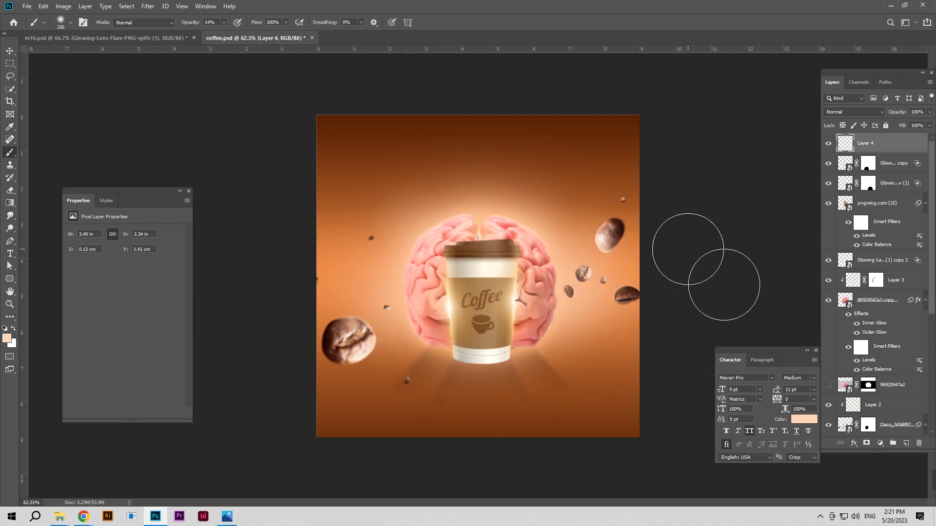
{"action": "left_click", "coordinate": [8, 50]}
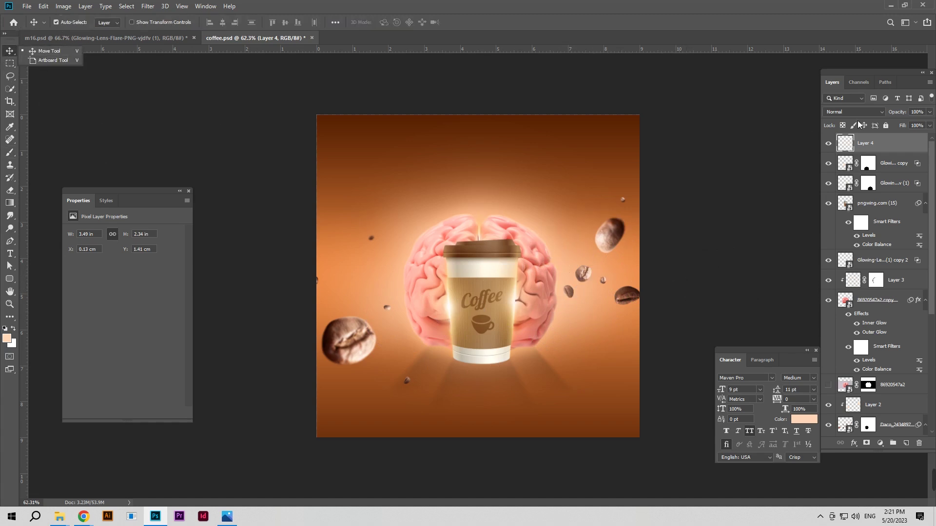
Lock the Layer 4 glow and add a new layer above the brain copy
{"action": "left_click", "coordinate": [885, 126]}
{"action": "left_click", "coordinate": [527, 278]}
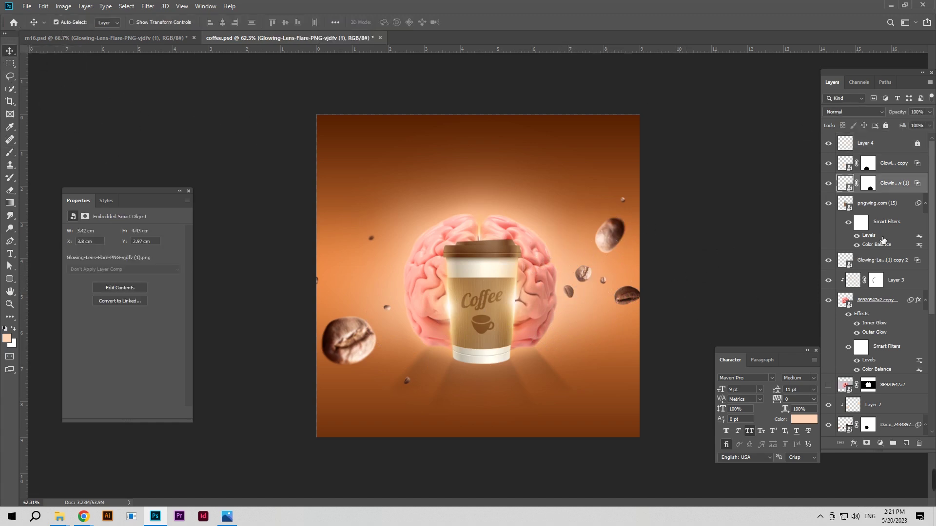
{"action": "scroll", "coordinate": [883, 373], "scroll_direction": "down", "scroll_amount": 5}
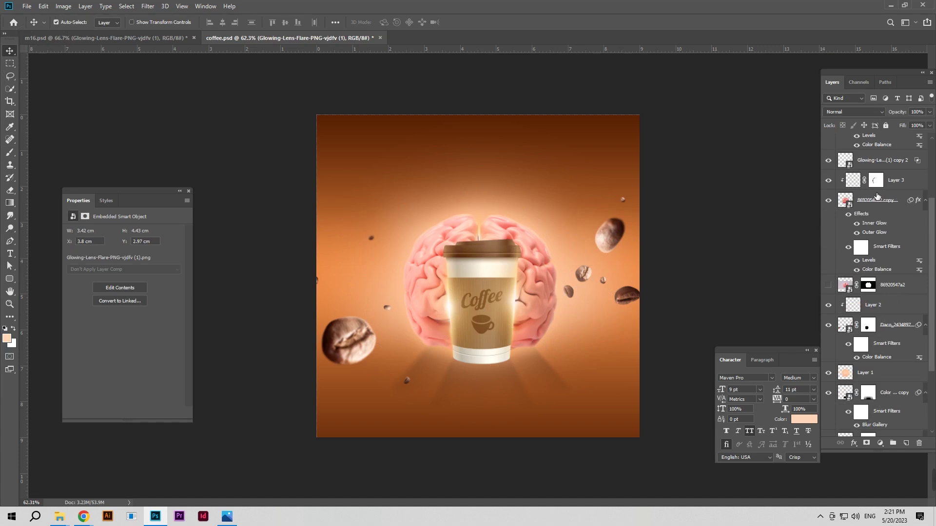
{"action": "left_click", "coordinate": [877, 196]}
{"action": "left_click", "coordinate": [906, 444]}
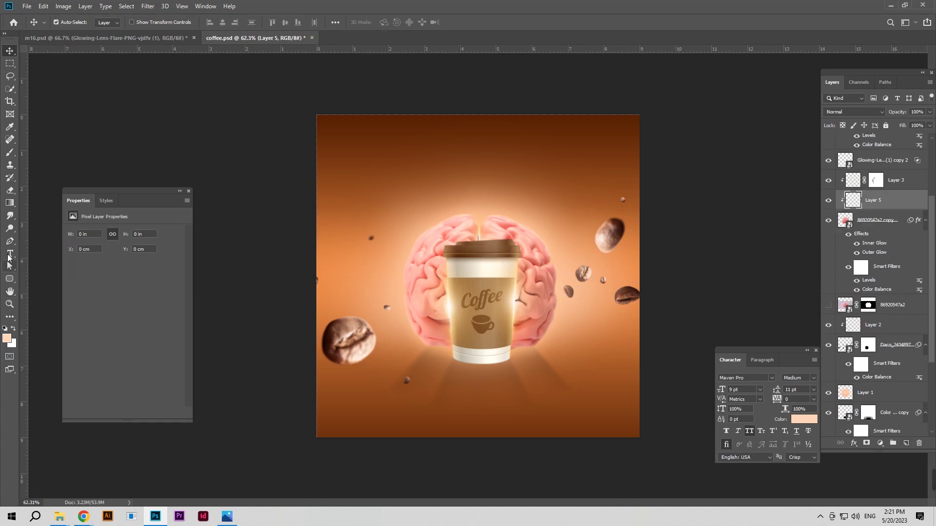
Paint dark-brown shading over the cup and set that layer to 53% opacity
{"action": "left_click", "coordinate": [10, 152]}
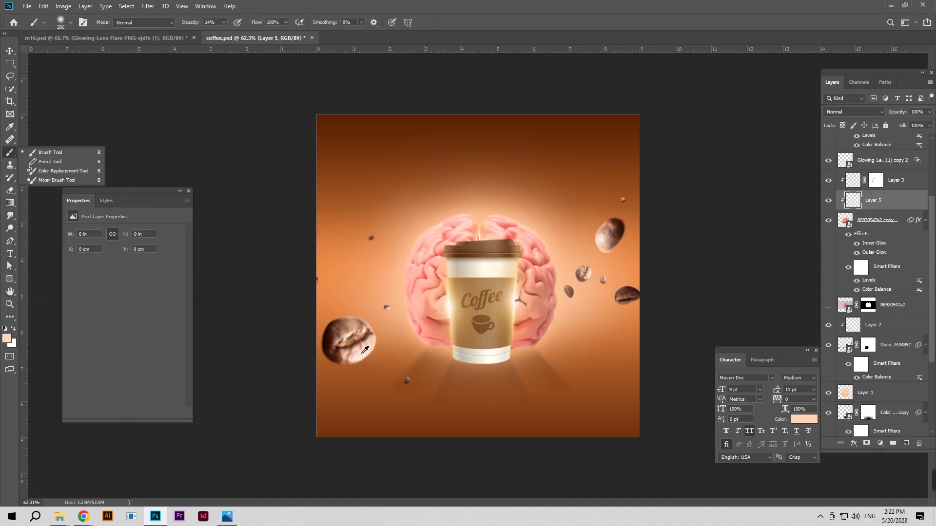
{"action": "left_click", "coordinate": [365, 350], "text": "alt"}
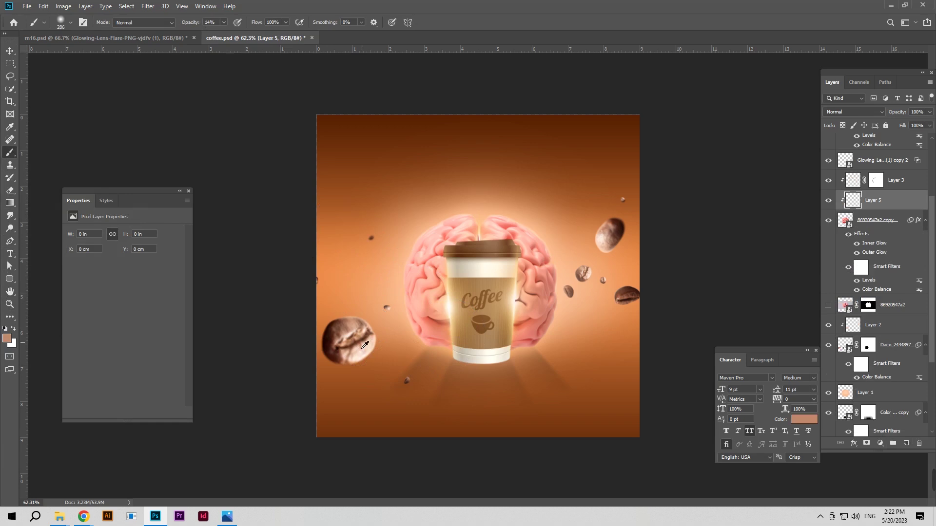
{"action": "left_click", "coordinate": [8, 339]}
{"action": "left_click", "coordinate": [739, 318]}
{"action": "left_click", "coordinate": [899, 220]}
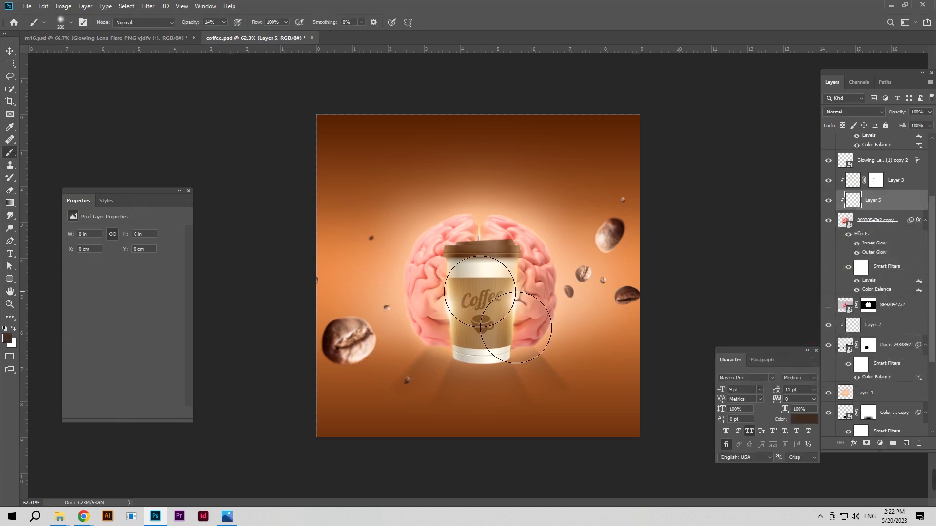
{"action": "mouse_move", "coordinate": [499, 283]}
{"action": "left_mouse_down"}
{"action": "mouse_move", "coordinate": [468, 317]}
{"action": "mouse_move", "coordinate": [464, 340]}
{"action": "left_mouse_up"}
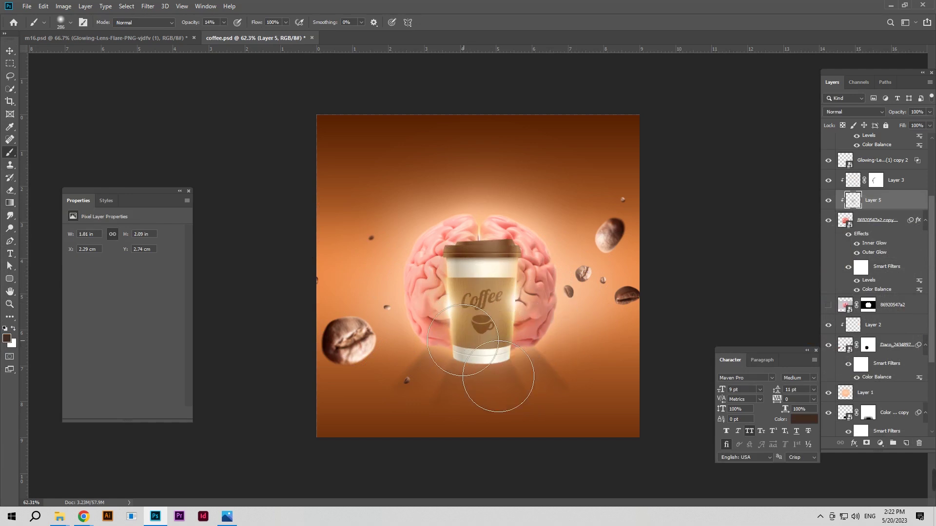
{"action": "left_click", "coordinate": [459, 298]}
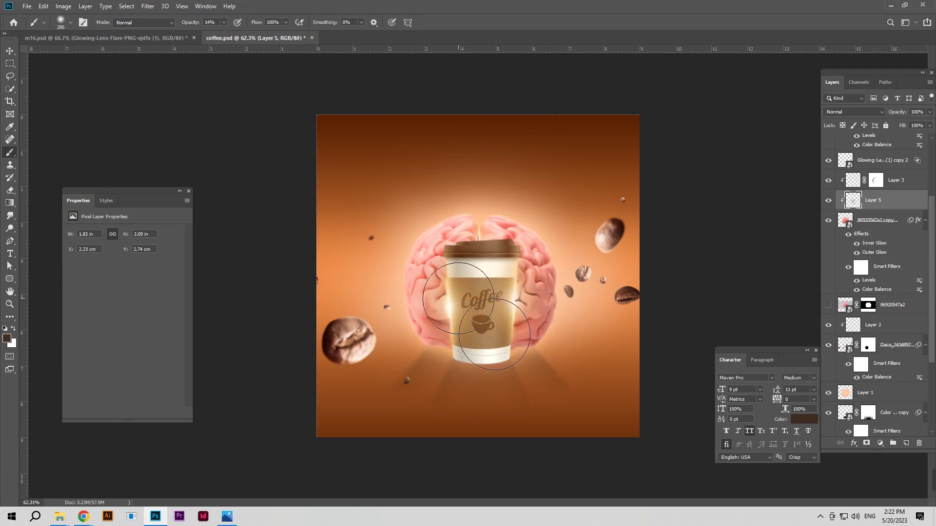
{"action": "mouse_move", "coordinate": [458, 298]}
{"action": "left_mouse_down"}
{"action": "mouse_move", "coordinate": [507, 289]}
{"action": "mouse_move", "coordinate": [458, 263]}
{"action": "left_mouse_up"}
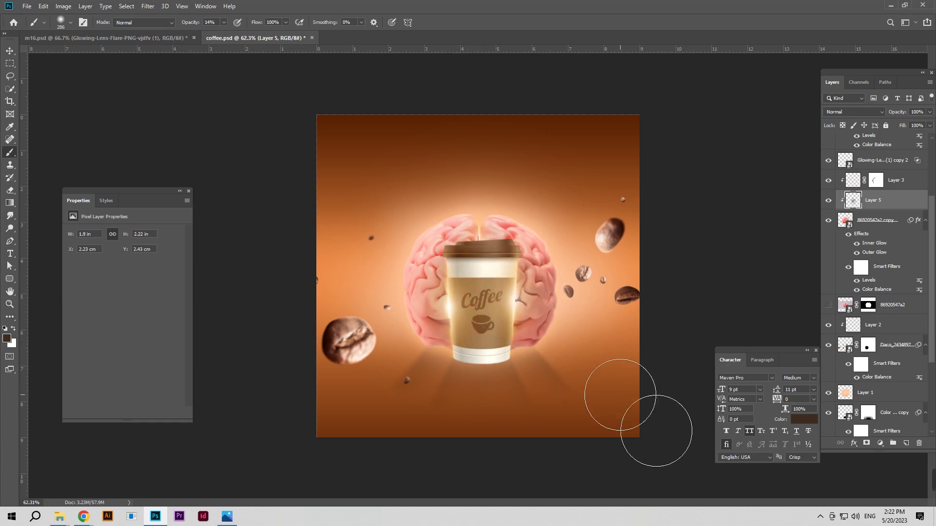
{"action": "left_click_drag", "start_coordinate": [764, 116], "coordinate": [795, 115]}
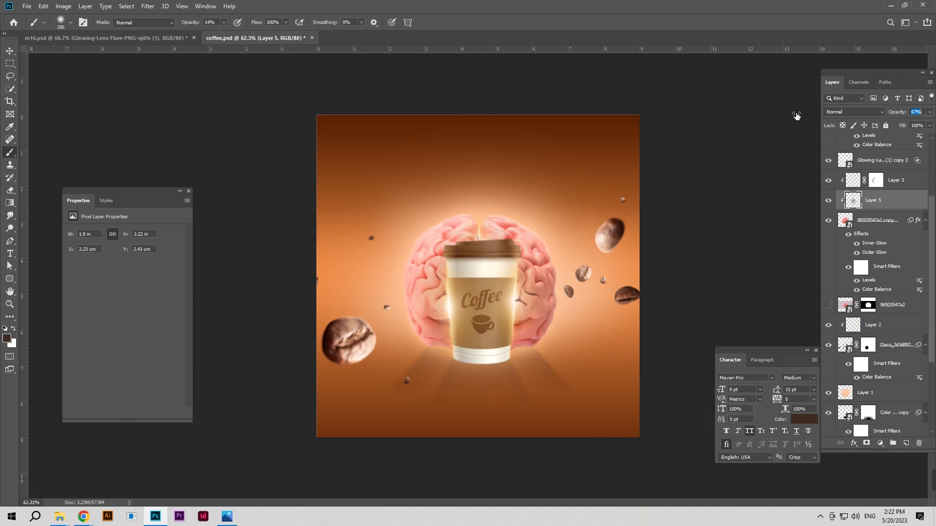
{"action": "key", "text": "Return"}
Add a layer clipped to pngwing.com (15) with soft brown cup shading at 24% opacity
{"action": "scroll", "coordinate": [887, 319], "scroll_direction": "up", "scroll_amount": 5}
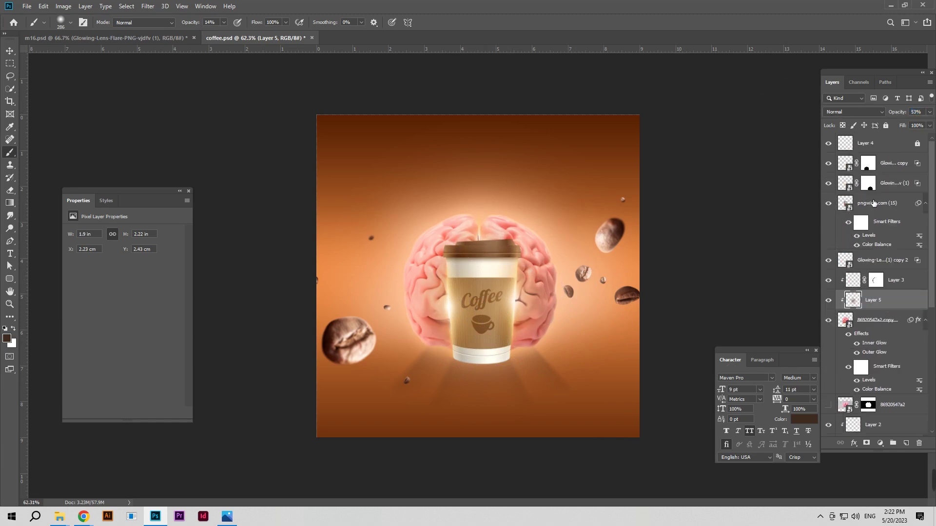
{"action": "left_click", "coordinate": [873, 203]}
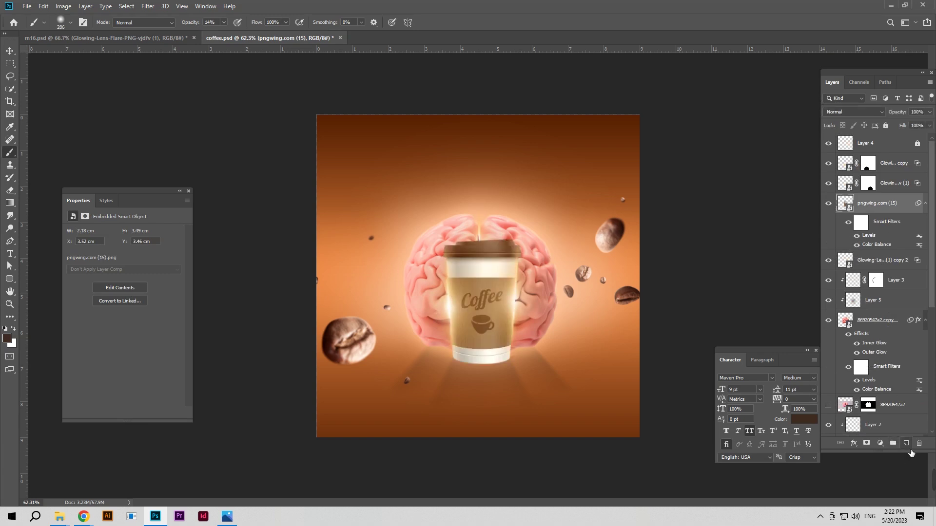
{"action": "left_click", "coordinate": [906, 443]}
{"action": "right_click", "coordinate": [886, 204]}
{"action": "left_click", "coordinate": [809, 282]}
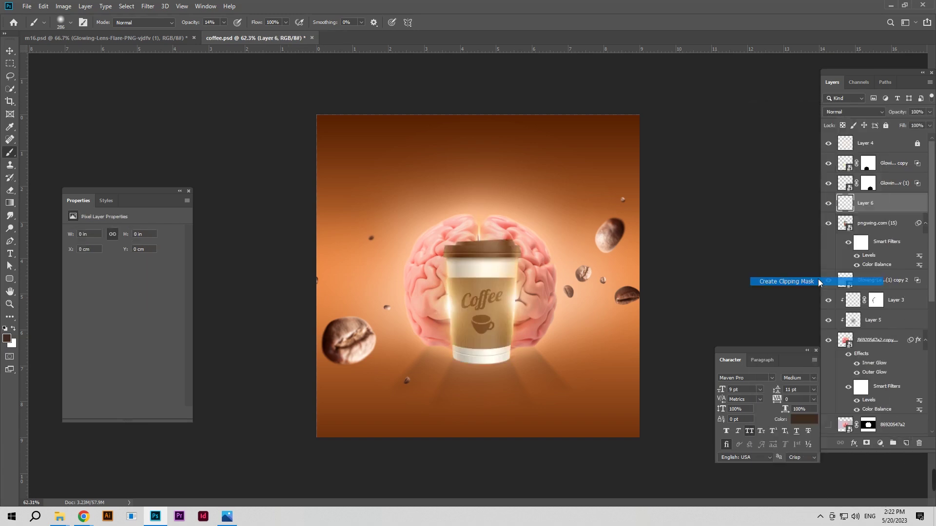
{"action": "left_click_drag", "start_coordinate": [468, 396], "coordinate": [533, 412]}
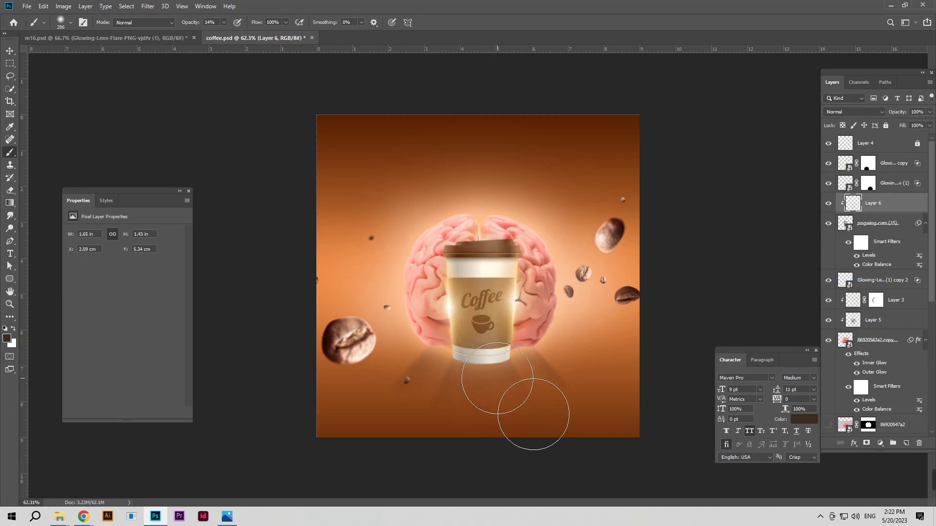
{"action": "left_click_drag", "start_coordinate": [476, 342], "coordinate": [512, 333]}
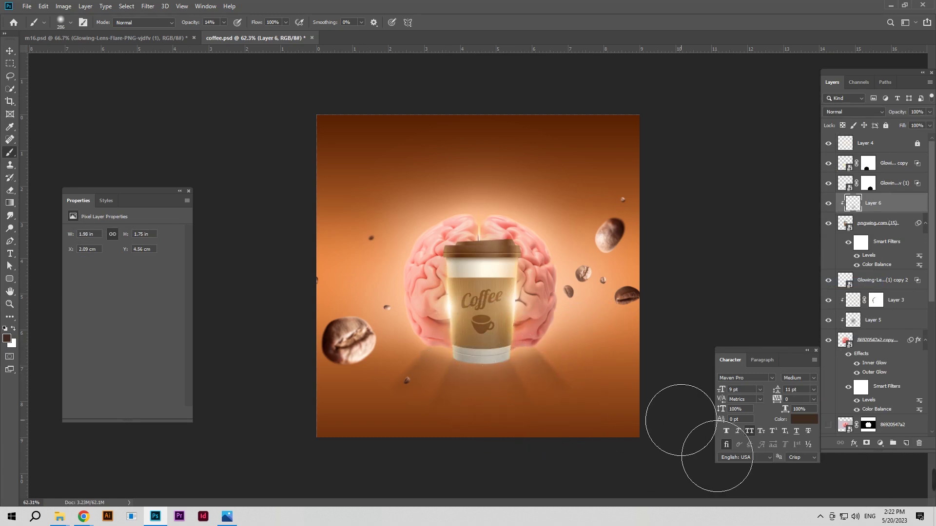
{"action": "left_click_drag", "start_coordinate": [898, 112], "coordinate": [814, 124]}
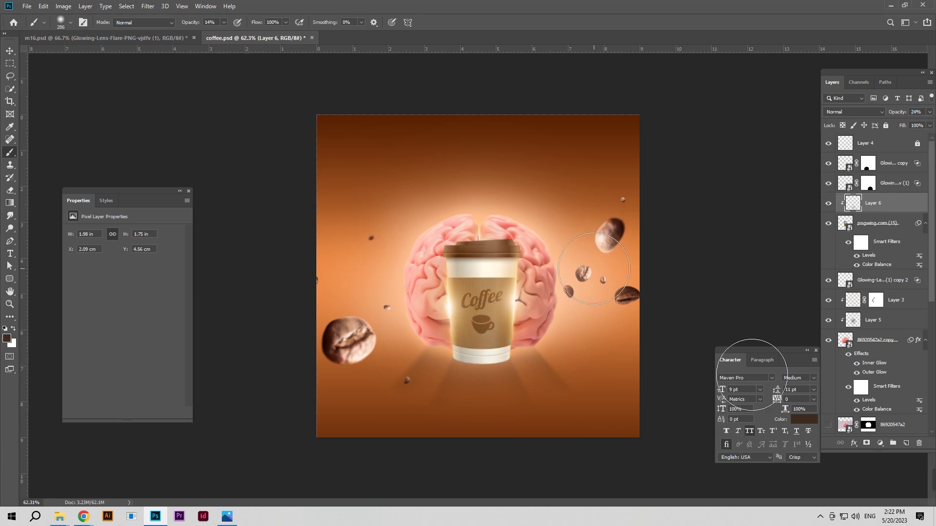
{"action": "left_click", "coordinate": [9, 50]}
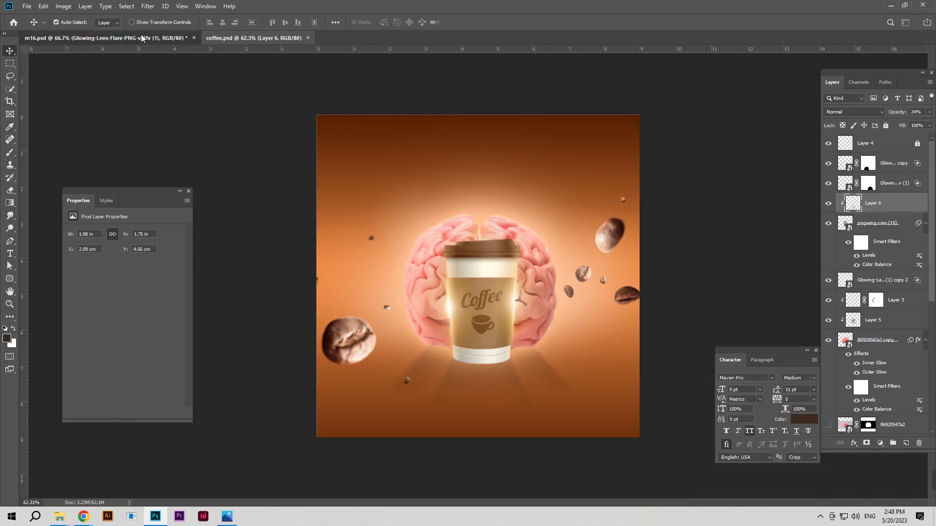
Bring the 'recharge your mood' layer from m16.psd into coffee.psd, centred at the top
{"action": "left_click", "coordinate": [105, 38]}
{"action": "left_click_drag", "start_coordinate": [425, 385], "coordinate": [424, 144]}
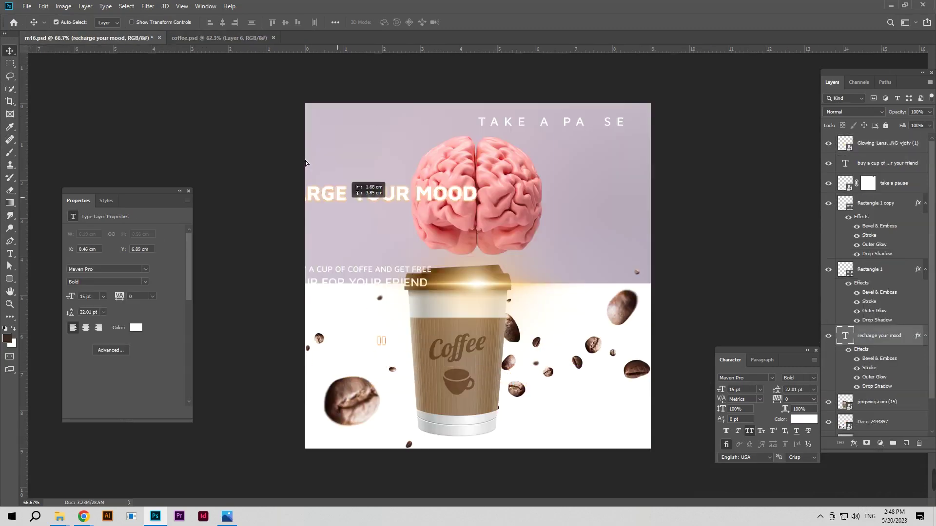
{"action": "mouse_move", "coordinate": [425, 145]}
{"action": "left_mouse_down"}
{"action": "mouse_move", "coordinate": [489, 167]}
{"action": "mouse_move", "coordinate": [521, 156]}
{"action": "left_mouse_up"}
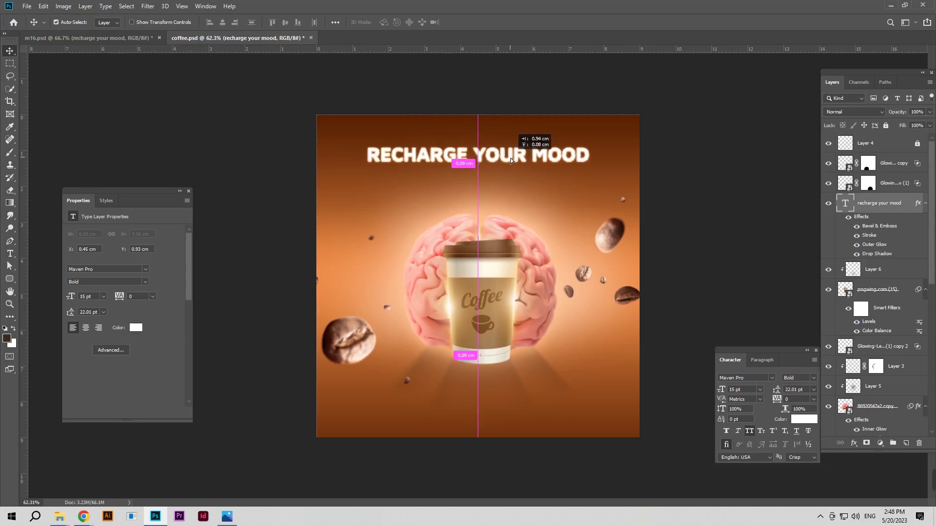
{"action": "key", "text": "Right"}
{"action": "key", "text": "Right"}
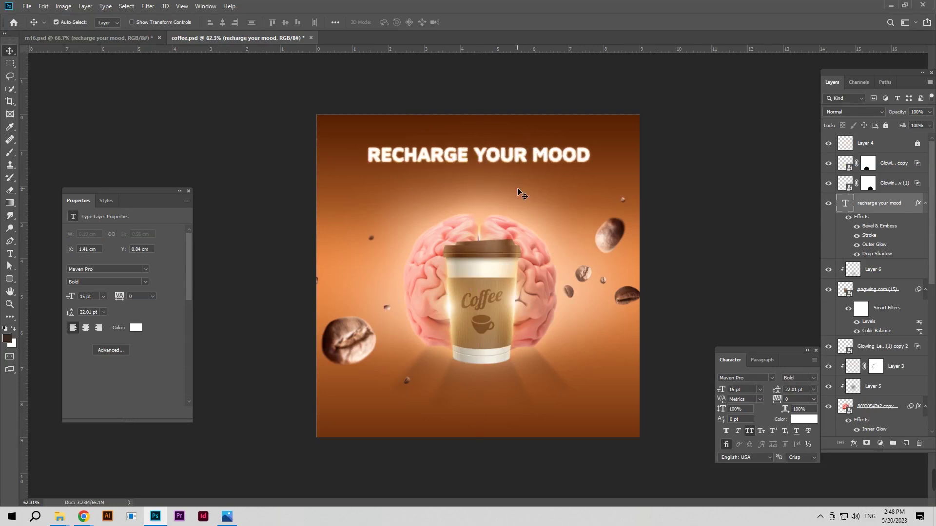
Review the headline's Bevel & Emboss, Stroke, Outer Glow and Drop Shadow styles and apply them
{"action": "double_click", "coordinate": [859, 218]}
{"action": "left_click", "coordinate": [607, 174]}
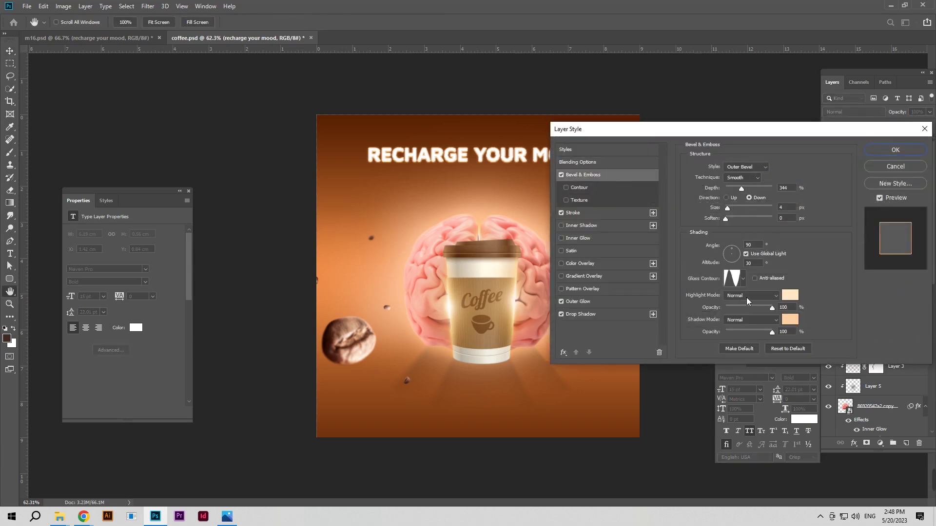
{"action": "left_click", "coordinate": [587, 215]}
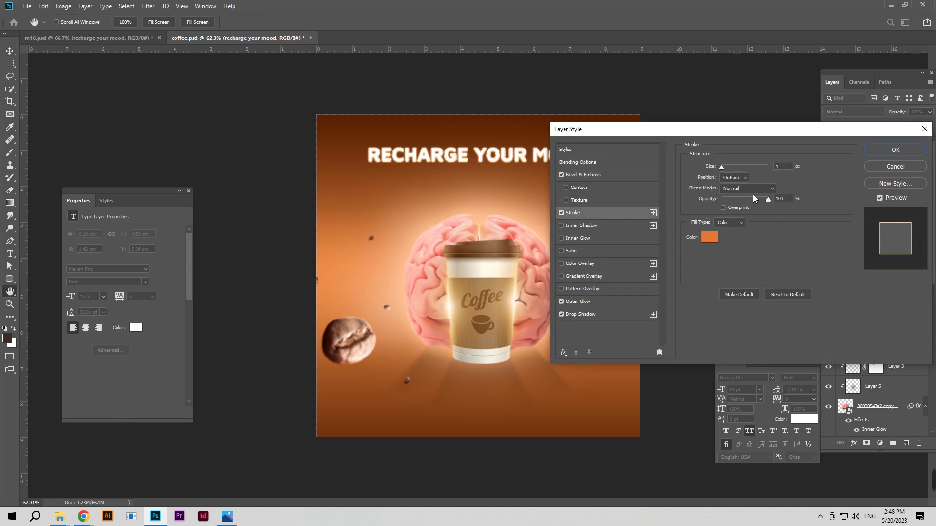
{"action": "left_click", "coordinate": [593, 303]}
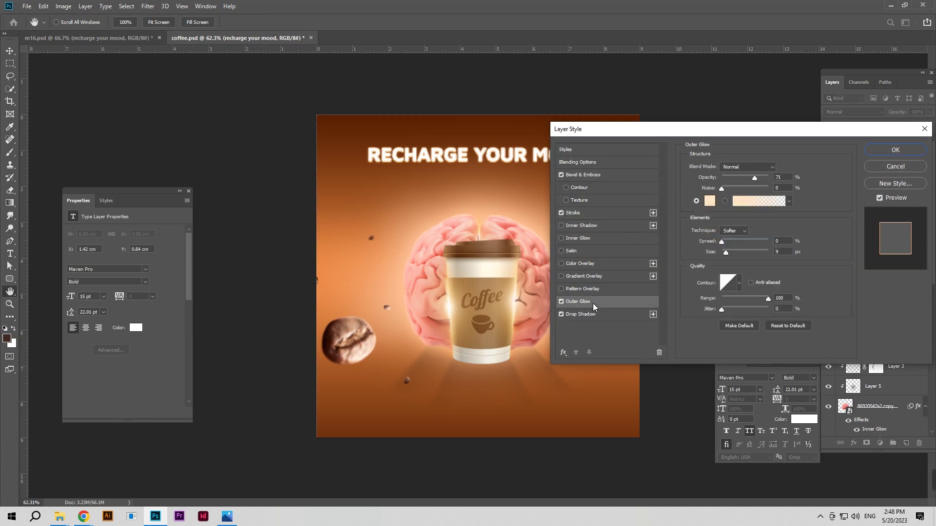
{"action": "left_click", "coordinate": [593, 317]}
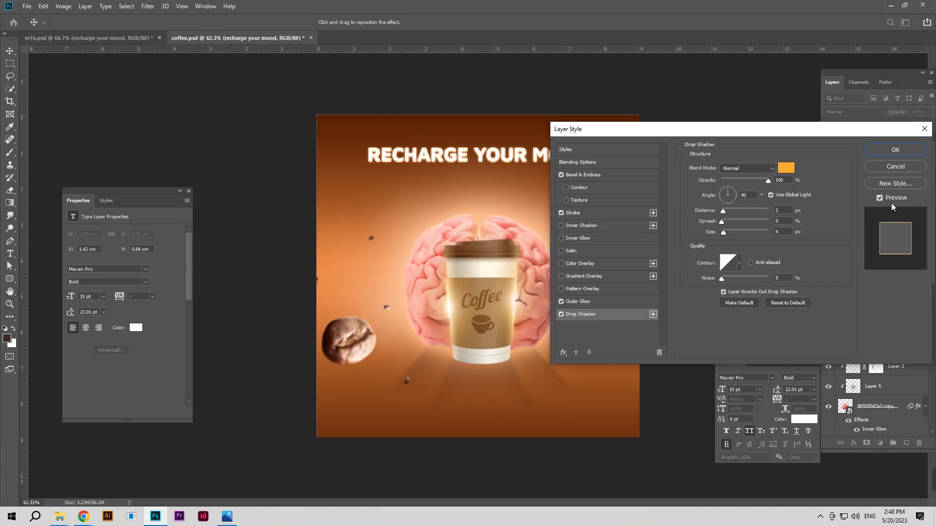
{"action": "left_click", "coordinate": [900, 151]}
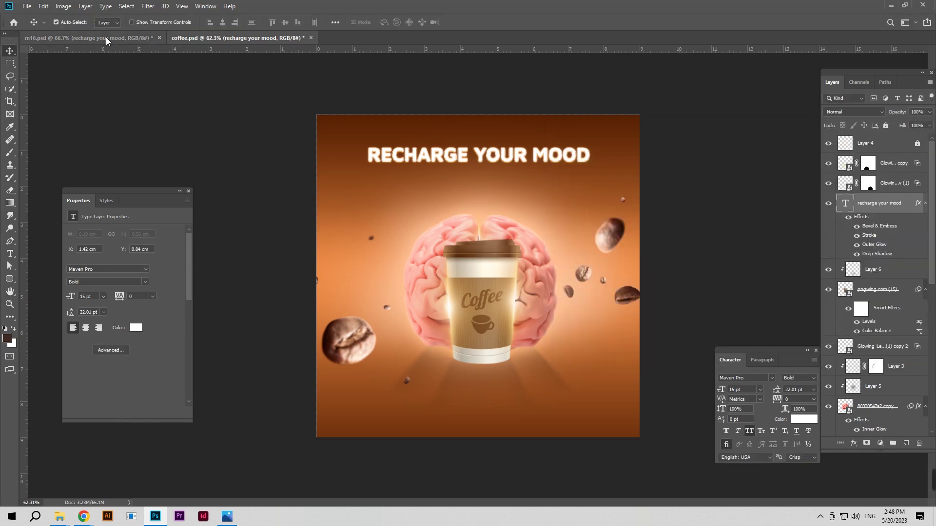
{"action": "left_click", "coordinate": [106, 37]}
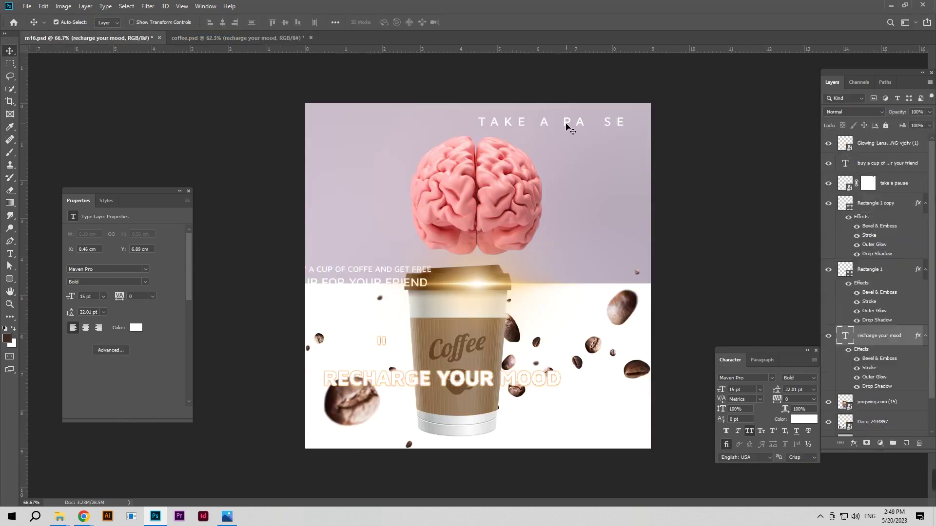
Copy the TAKE A PA SE text layer from m16 onto the coffee poster
{"action": "left_click_drag", "start_coordinate": [568, 127], "coordinate": [306, 72]}
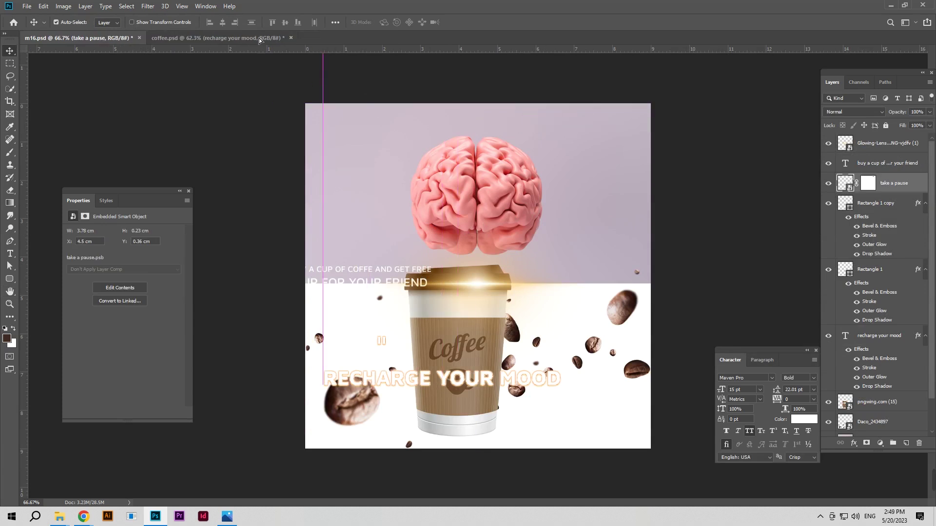
{"action": "left_click_drag", "start_coordinate": [306, 72], "coordinate": [490, 192]}
{"action": "key", "text": "shift+Up"}
{"action": "key", "text": "shift+Up"}
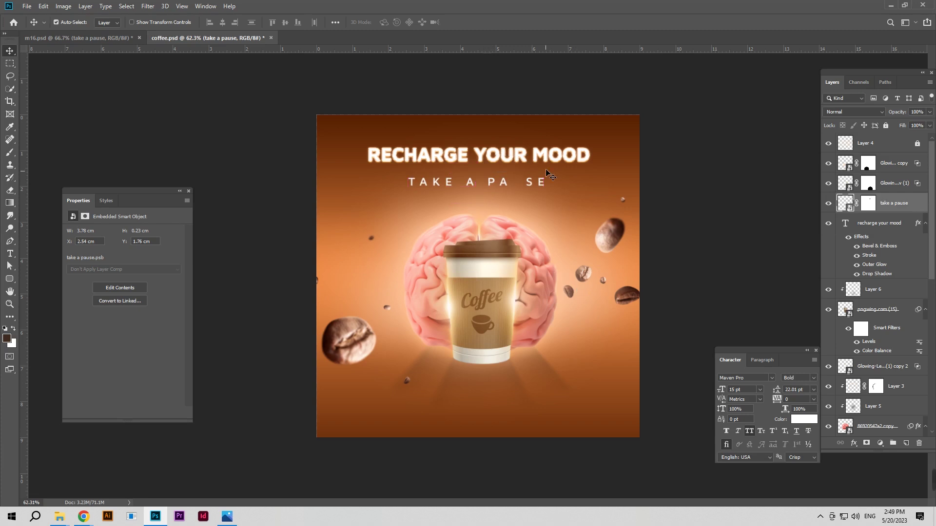
Shift the RECHARGE YOUR MOOD headline slightly and align TAKE A PA SE beneath it
{"action": "left_click", "coordinate": [524, 159]}
{"action": "left_click_drag", "start_coordinate": [524, 163], "coordinate": [524, 163]}
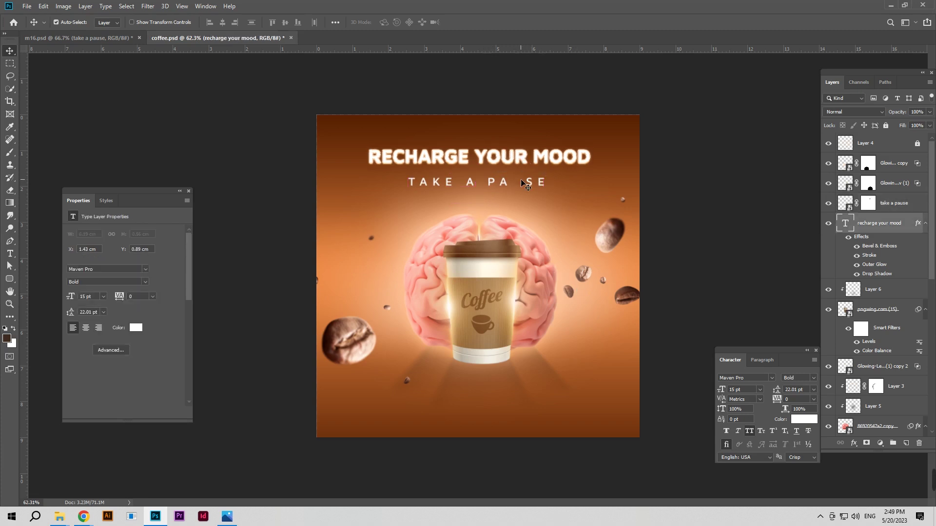
{"action": "left_click_drag", "start_coordinate": [533, 186], "coordinate": [533, 188]}
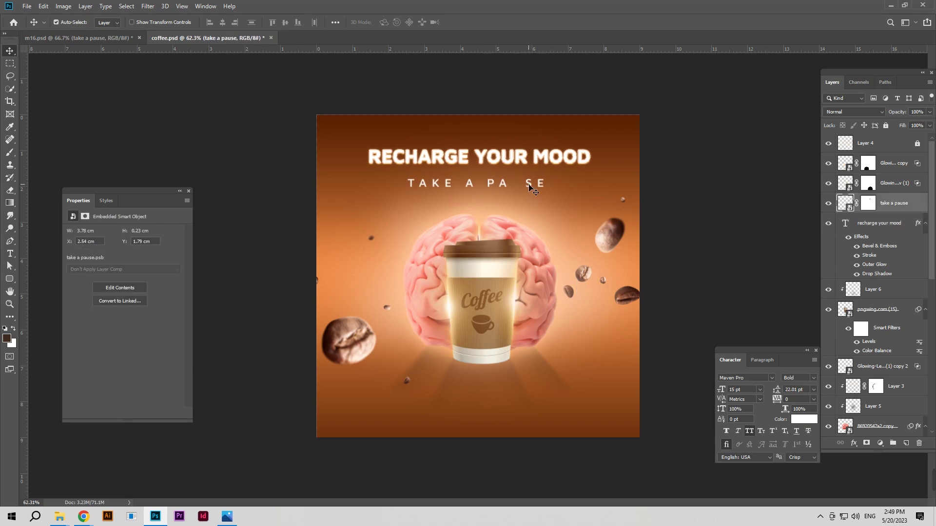
{"action": "key", "text": "Down"}
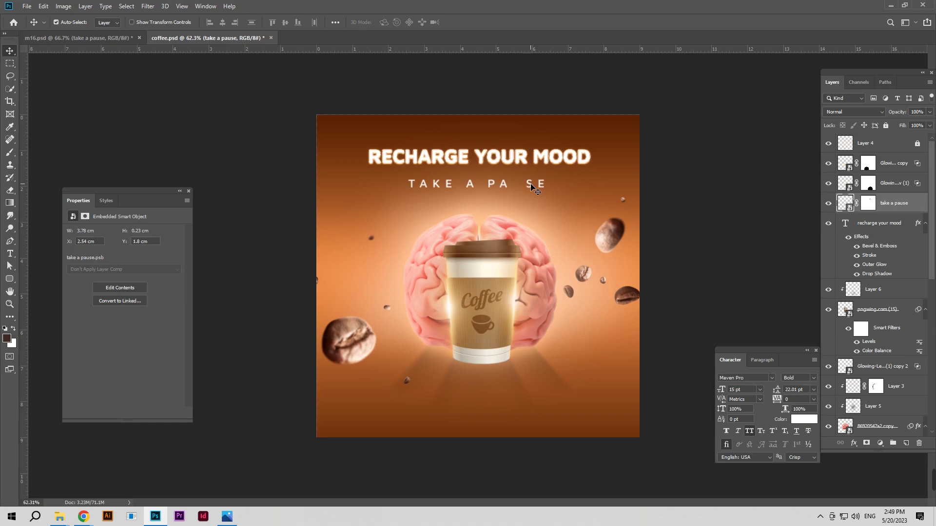
{"action": "key", "text": "Right"}
{"action": "key", "text": "Left"}
{"action": "key", "text": "Left"}
{"action": "key", "text": "Left"}
{"action": "key", "text": "Left"}
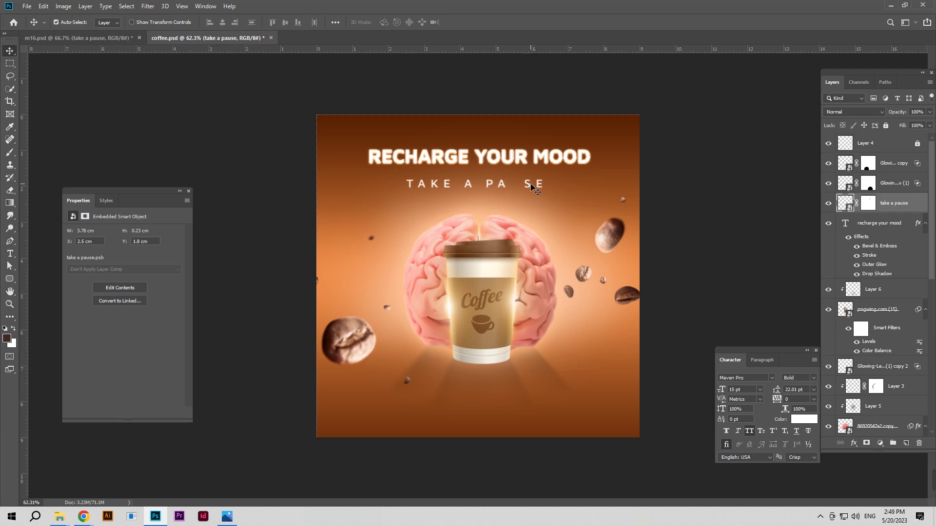
{"action": "left_click", "coordinate": [73, 37]}
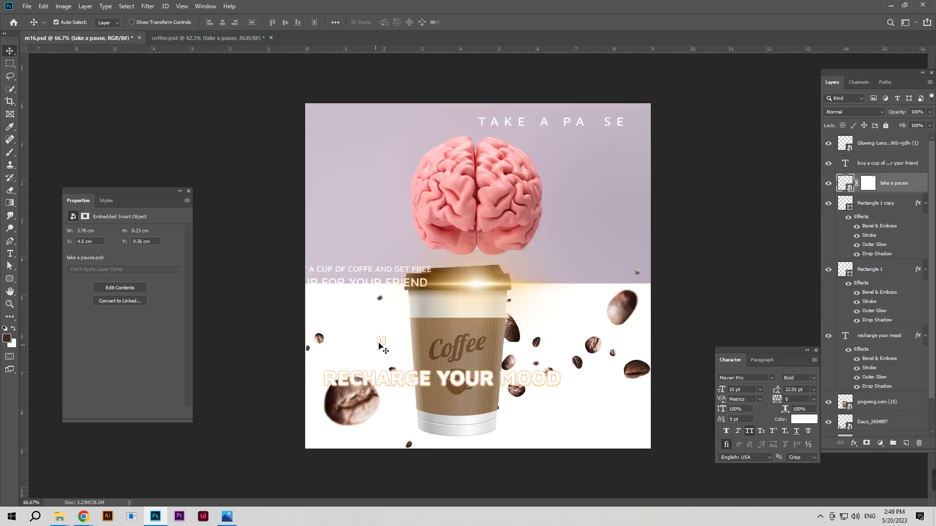
Copy the small Rectangle 1 copy bar from m16 into the gap in PA SE
{"action": "left_click_drag", "start_coordinate": [380, 344], "coordinate": [449, 184]}
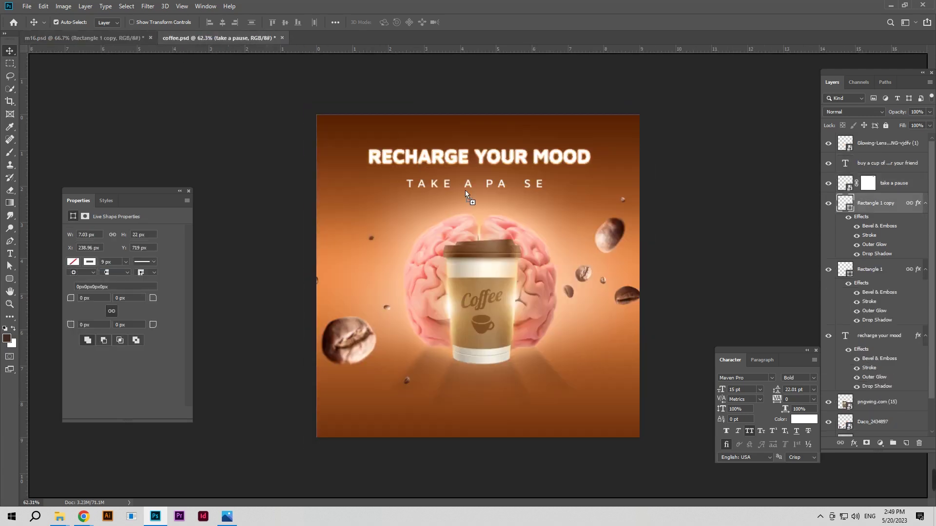
{"action": "left_click_drag", "start_coordinate": [509, 186], "coordinate": [509, 186]}
{"action": "key", "text": "Right"}
{"action": "key", "text": "Right"}
{"action": "key", "text": "Right"}
{"action": "key", "text": "Up"}
{"action": "key", "text": "Up"}
{"action": "key", "text": "Up"}
{"action": "key", "text": "Right"}
{"action": "key", "text": "Right"}
{"action": "key", "text": "Right"}
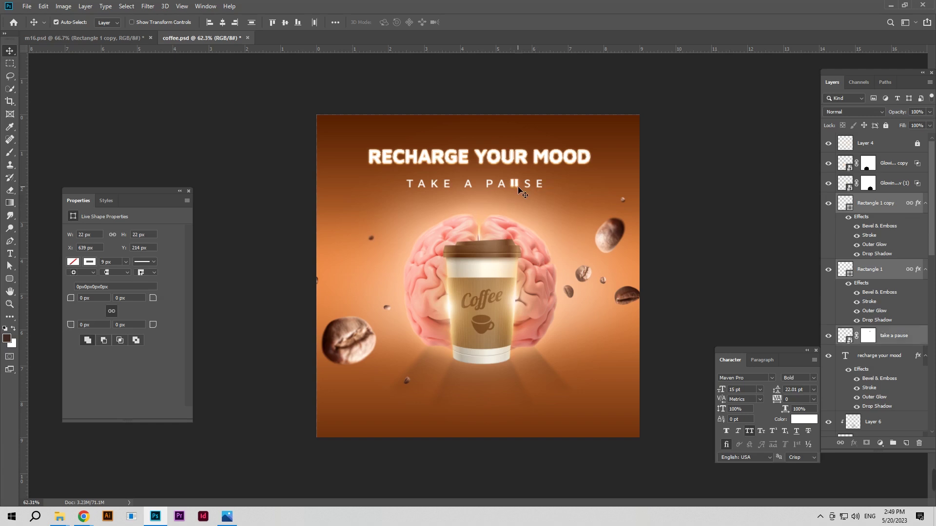
{"action": "key", "text": "Right"}
{"action": "key", "text": "Right"}
{"action": "key", "text": "Right"}
{"action": "key", "text": "Right"}
{"action": "key", "text": "Right"}
{"action": "key", "text": "Right"}
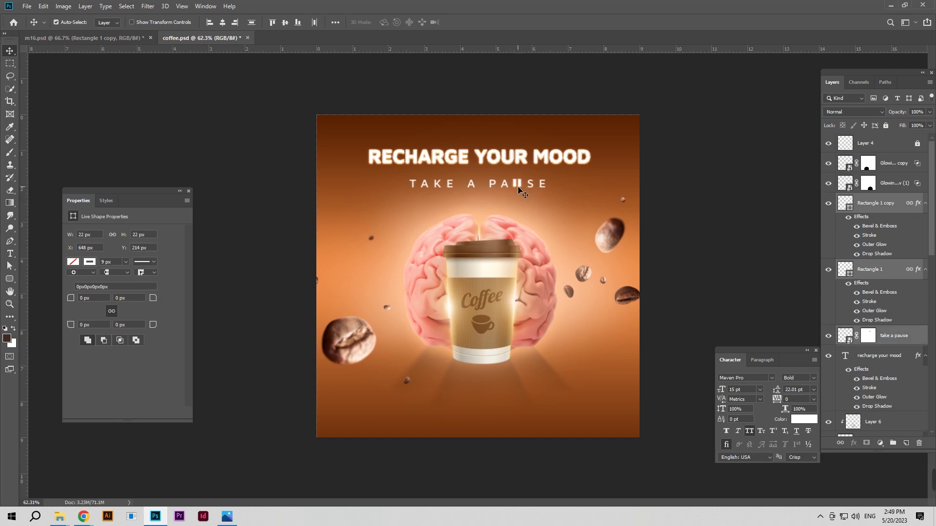
{"action": "key", "text": "Left"}
{"action": "key", "text": "Left"}
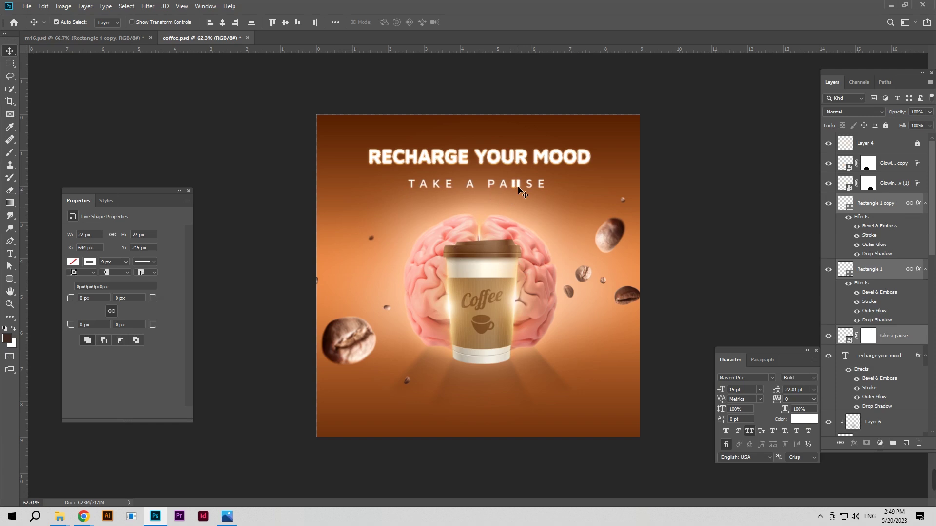
{"action": "left_click", "coordinate": [119, 38]}
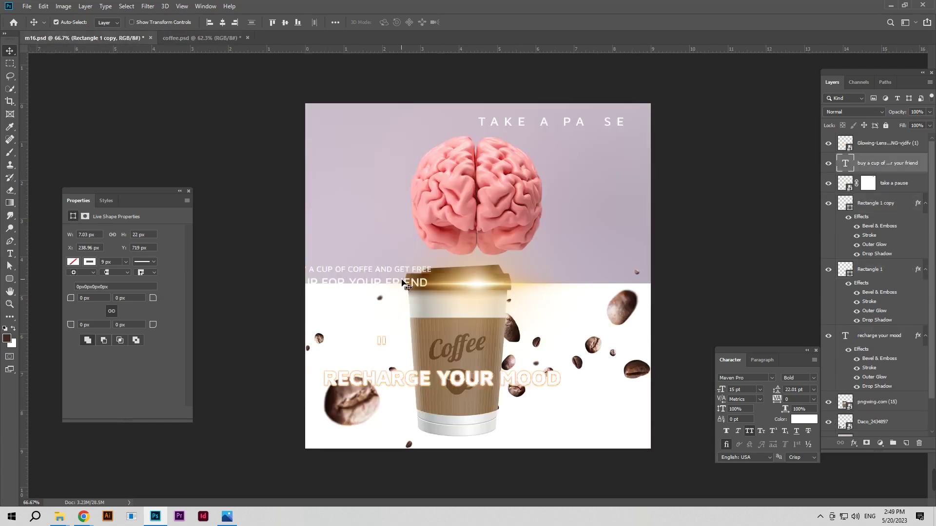
Copy the 'BUY A CUP OF COFFE AND GET FREE CUP FOR YOUR FRIEND' text to the poster's bottom centre
{"action": "left_click_drag", "start_coordinate": [406, 283], "coordinate": [512, 200]}
{"action": "mouse_move", "coordinate": [371, 278]}
{"action": "left_mouse_down"}
{"action": "mouse_move", "coordinate": [327, 60]}
{"action": "mouse_move", "coordinate": [479, 392]}
{"action": "left_mouse_up"}
{"action": "key", "text": "Down"}
{"action": "key", "text": "Down"}
{"action": "key", "text": "Down"}
{"action": "key", "text": "Right"}
{"action": "key", "text": "Right"}
{"action": "key", "text": "Right"}
{"action": "key", "text": "Right"}
{"action": "key", "text": "Right"}
{"action": "key", "text": "Right"}
{"action": "key", "text": "Down"}
{"action": "key", "text": "Down"}
{"action": "key", "text": "Down"}
{"action": "key", "text": "Right"}
{"action": "key", "text": "Right"}
{"action": "key", "text": "Down"}
{"action": "key", "text": "Down"}
{"action": "key", "text": "Down"}
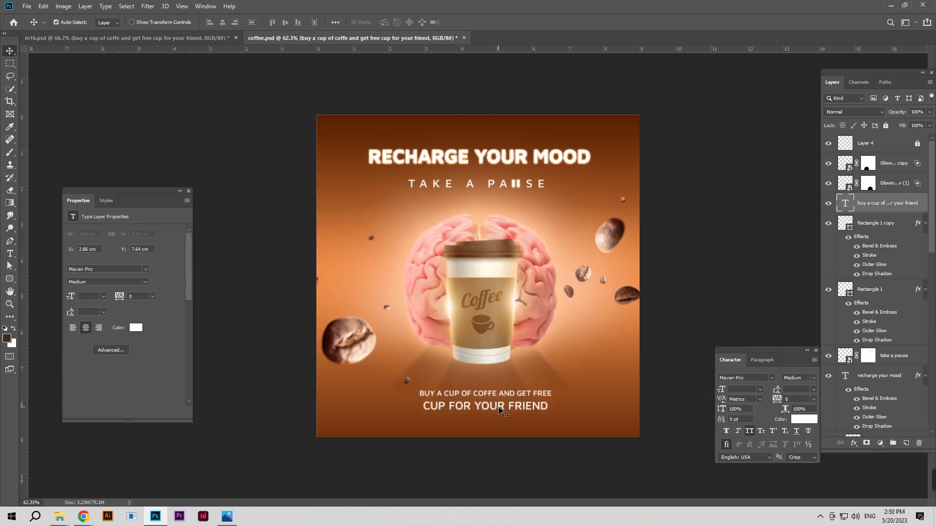
{"action": "key", "text": "Down"}
{"action": "key", "text": "Down"}
{"action": "key", "text": "Down"}
{"action": "key", "text": "Down"}
{"action": "key", "text": "Down"}
{"action": "key", "text": "Down"}
{"action": "key", "text": "Down"}
{"action": "key", "text": "Down"}
{"action": "key", "text": "Down"}
{"action": "key", "text": "Down"}
{"action": "key", "text": "Down"}
{"action": "key", "text": "Down"}
{"action": "key", "text": "Down"}
{"action": "key", "text": "Down"}
{"action": "key", "text": "Down"}
{"action": "key", "text": "Down"}
{"action": "key", "text": "Down"}
{"action": "key", "text": "Down"}
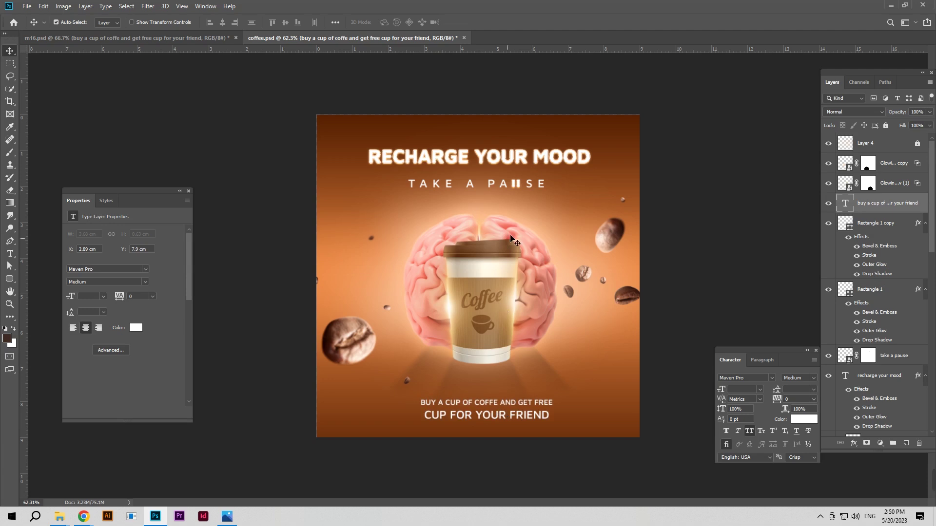
{"action": "left_click", "coordinate": [529, 188]}
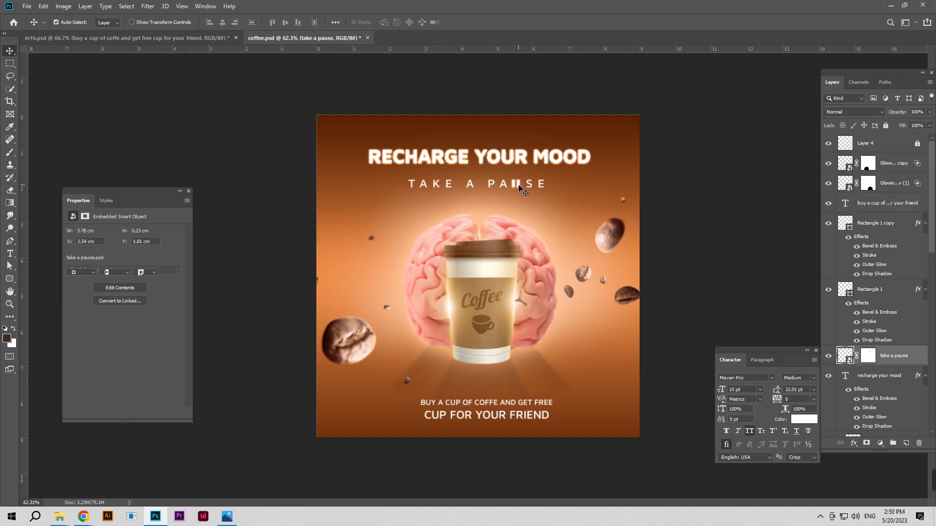
Select all the poster layers and merge them into a single Layer 0
{"action": "left_click", "coordinate": [517, 184], "text": "shift"}
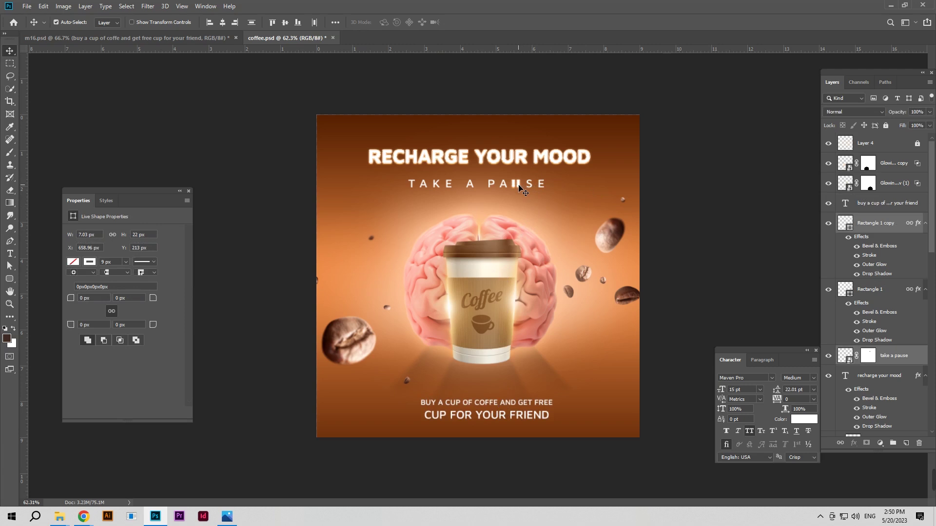
{"action": "left_click", "coordinate": [569, 254]}
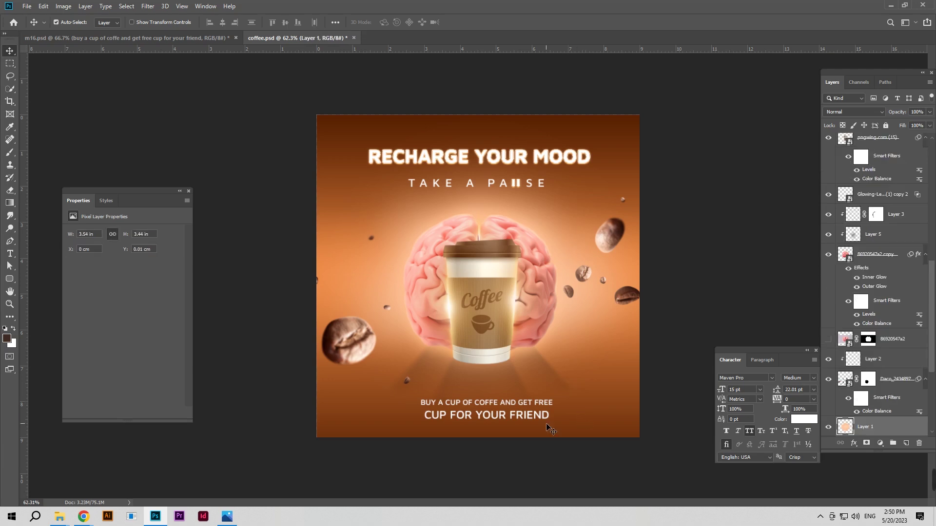
{"action": "scroll", "coordinate": [882, 166], "scroll_direction": "up", "scroll_amount": 5}
{"action": "scroll", "coordinate": [880, 168], "scroll_direction": "up", "scroll_amount": 5}
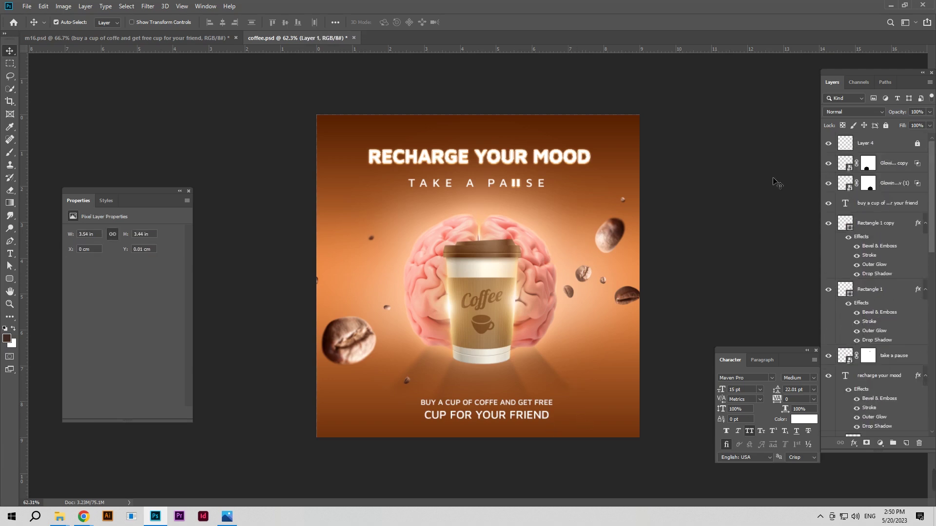
{"action": "left_click_drag", "start_coordinate": [305, 119], "coordinate": [310, 195]}
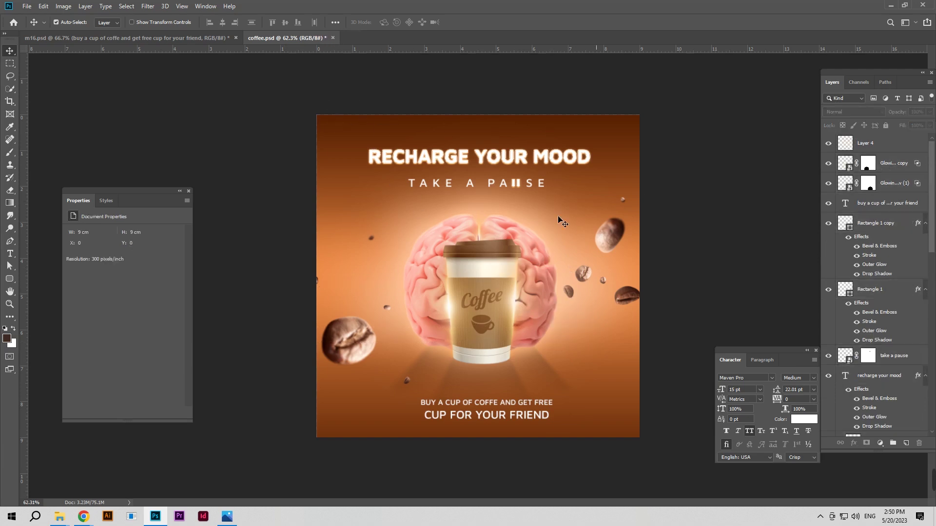
{"action": "scroll", "coordinate": [880, 240], "scroll_direction": "down", "scroll_amount": 5}
{"action": "scroll", "coordinate": [881, 240], "scroll_direction": "down", "scroll_amount": 5}
{"action": "scroll", "coordinate": [882, 240], "scroll_direction": "down", "scroll_amount": 5}
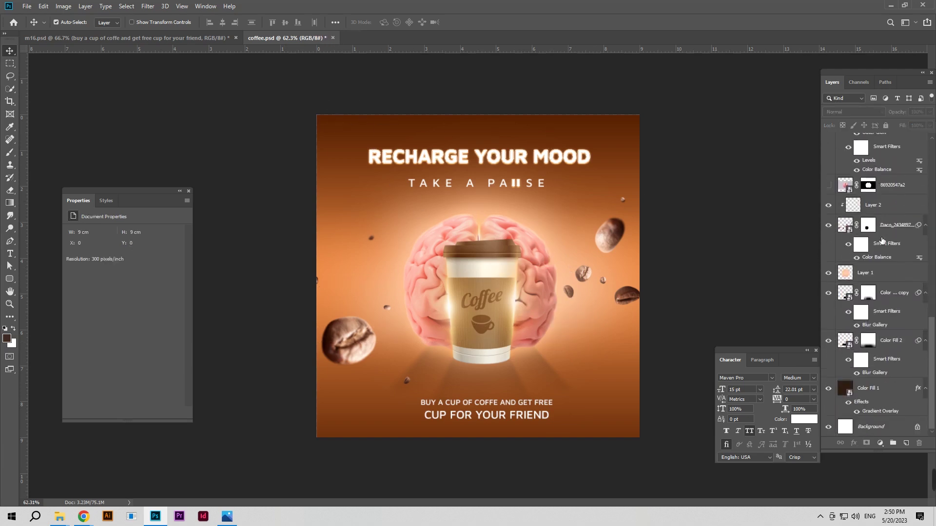
{"action": "left_click_drag", "start_coordinate": [285, 106], "coordinate": [514, 319]}
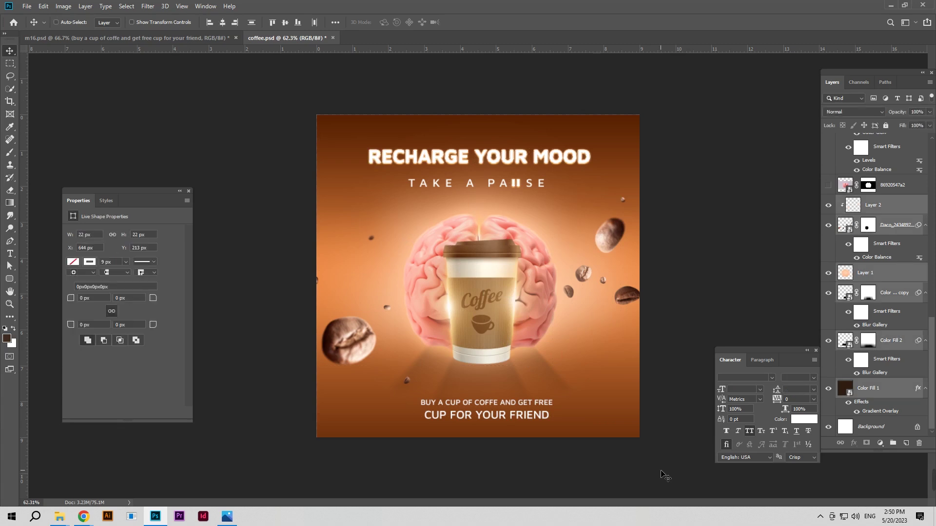
{"action": "key", "text": "ctrl+e"}
{"action": "left_click", "coordinate": [147, 6]}
Apply Camera Raw: Temperature +6, Tint +5, Contrast +8, Highlights +5, Shadows −13, Blacks +10, Texture +8
{"action": "left_click", "coordinate": [171, 65]}
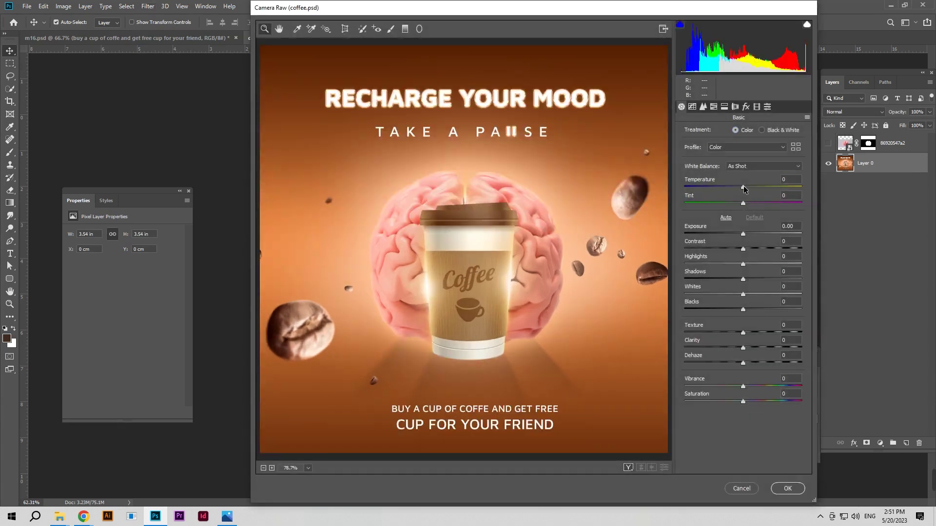
{"action": "left_click_drag", "start_coordinate": [744, 186], "coordinate": [746, 205]}
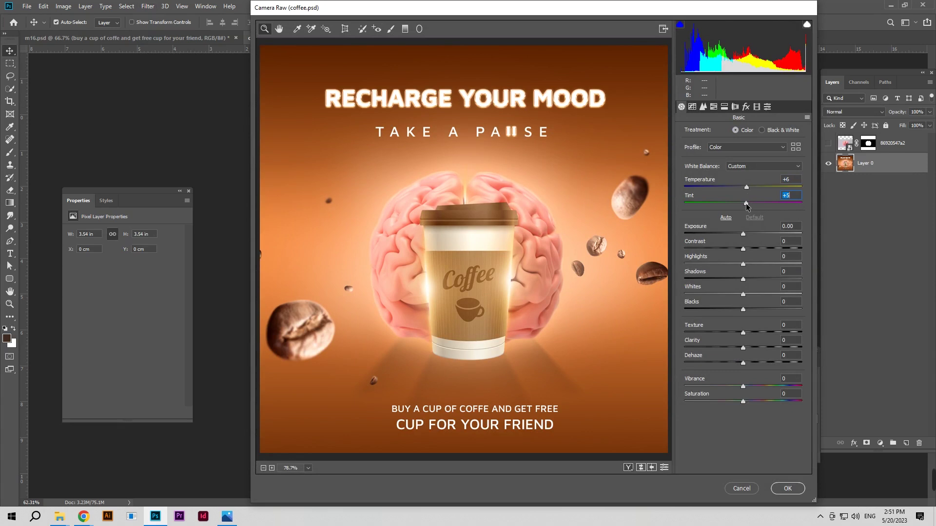
{"action": "left_click", "coordinate": [642, 470]}
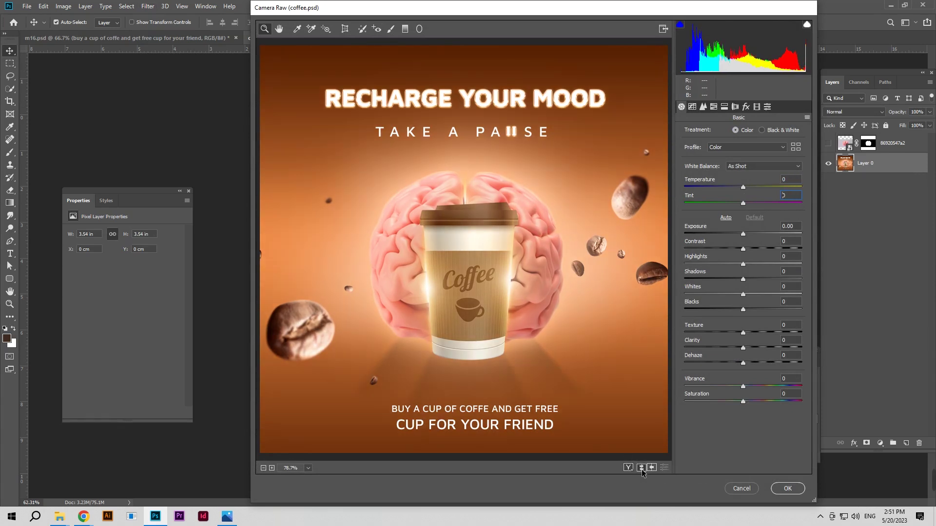
{"action": "left_click_drag", "start_coordinate": [743, 249], "coordinate": [748, 252]}
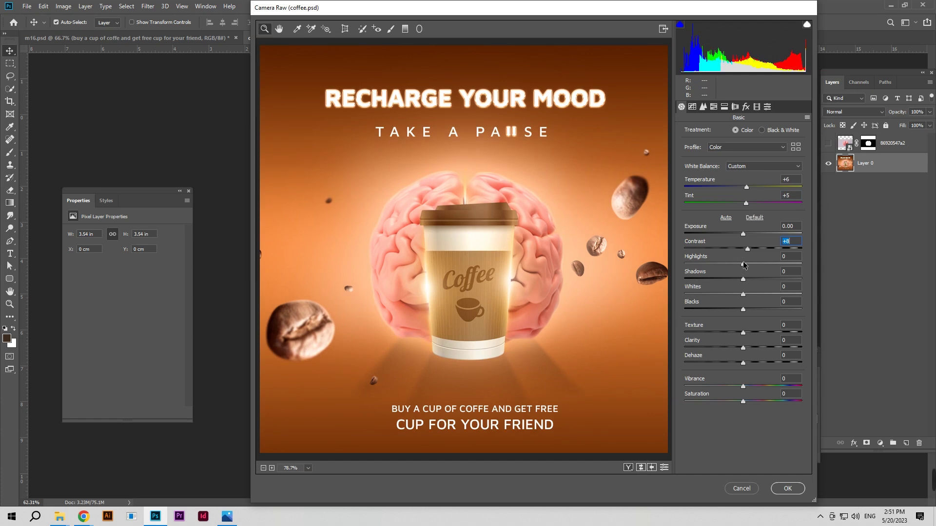
{"action": "mouse_move", "coordinate": [743, 265]}
{"action": "left_mouse_down"}
{"action": "mouse_move", "coordinate": [736, 279]}
{"action": "mouse_move", "coordinate": [750, 332]}
{"action": "left_mouse_up"}
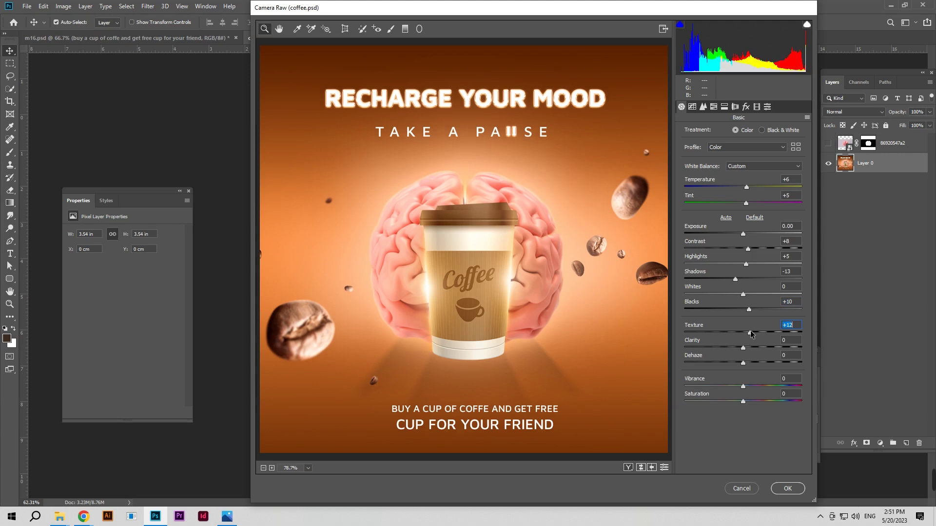
{"action": "left_click", "coordinate": [642, 469]}
{"action": "left_click", "coordinate": [785, 489]}
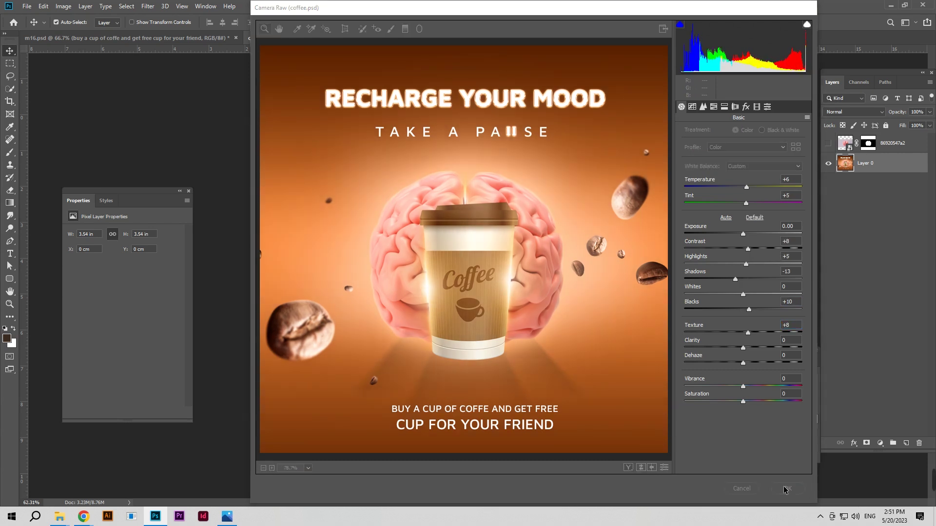